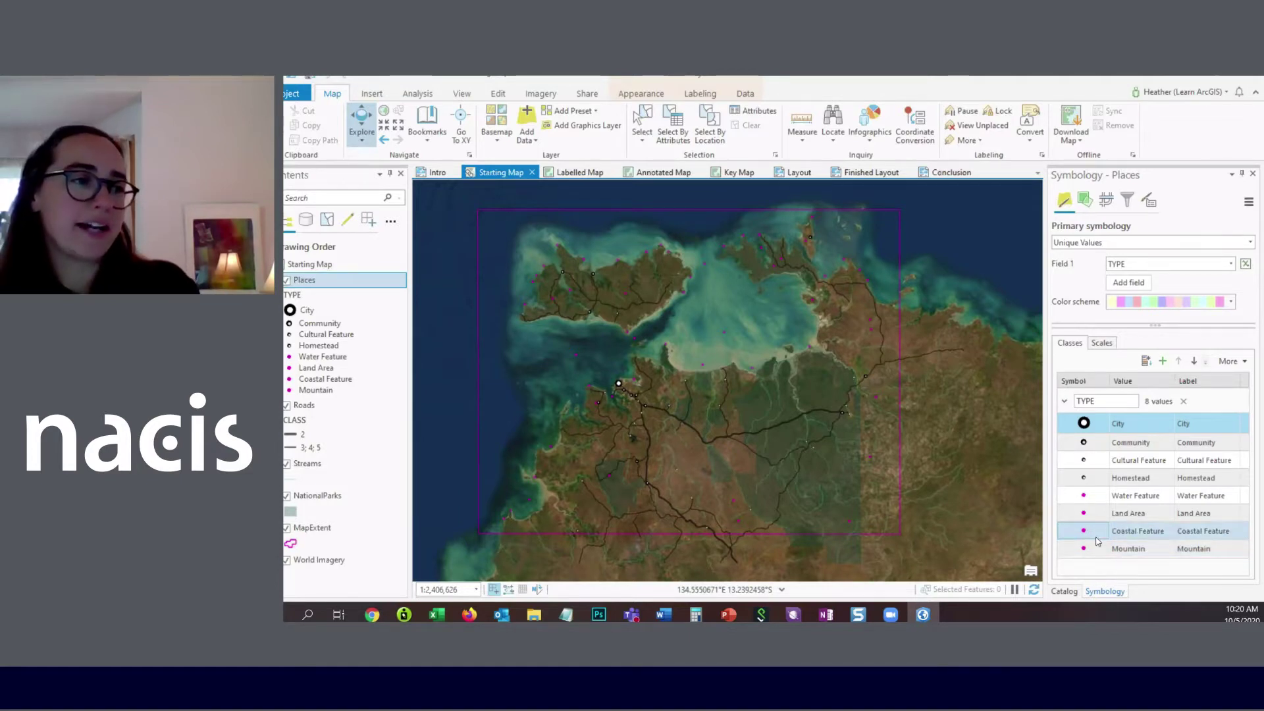
Step: Turn on labels for the Places layer and zoom the map to the labels bookmark
click(715, 96)
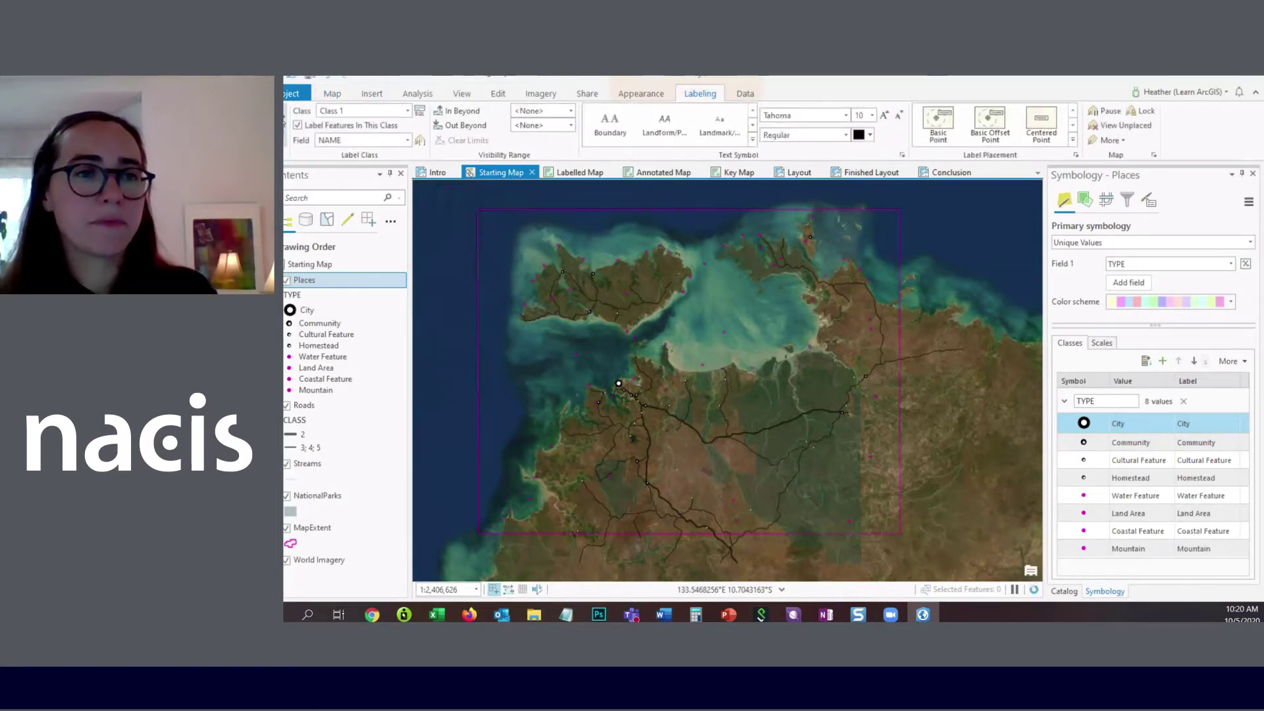
click(335, 94)
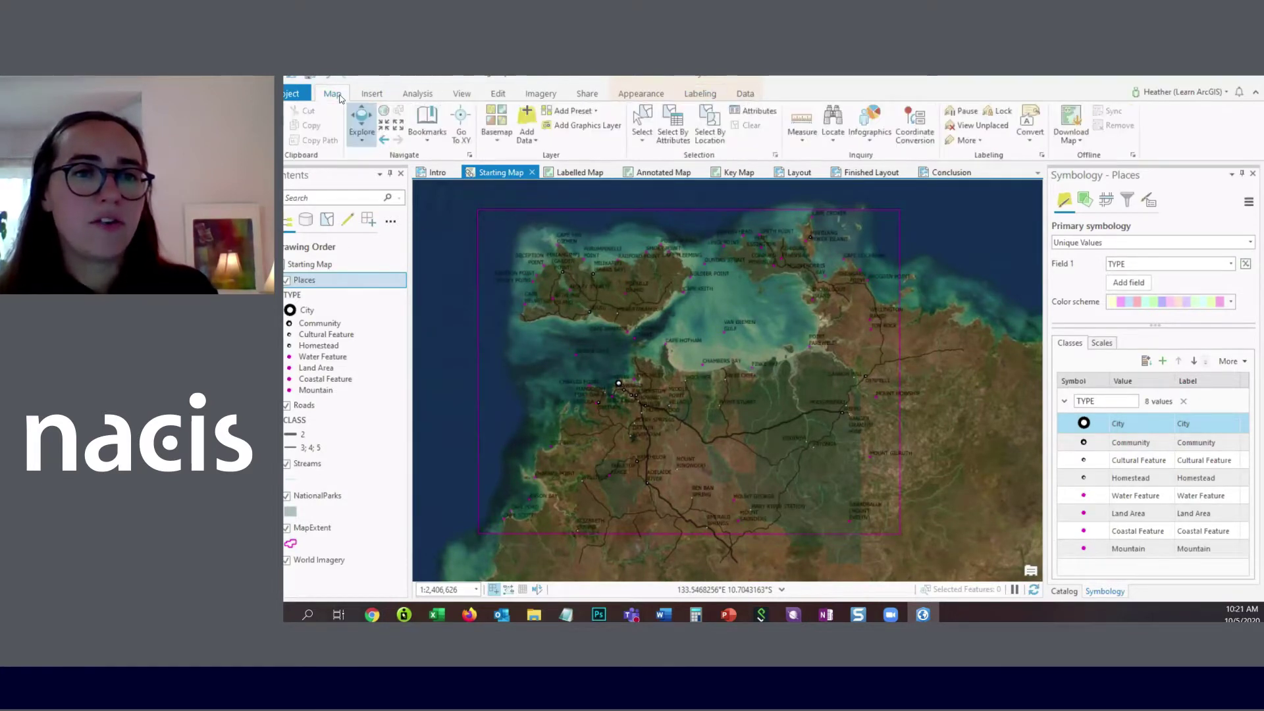
click(426, 125)
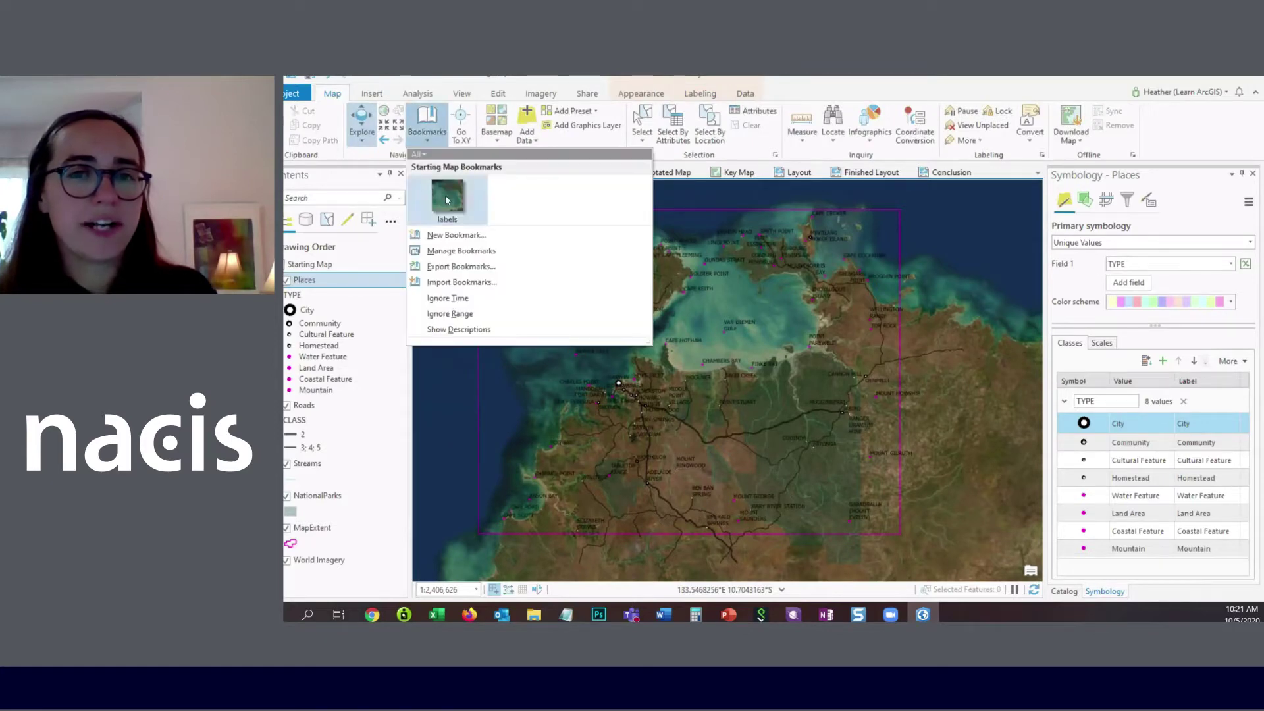
click(446, 198)
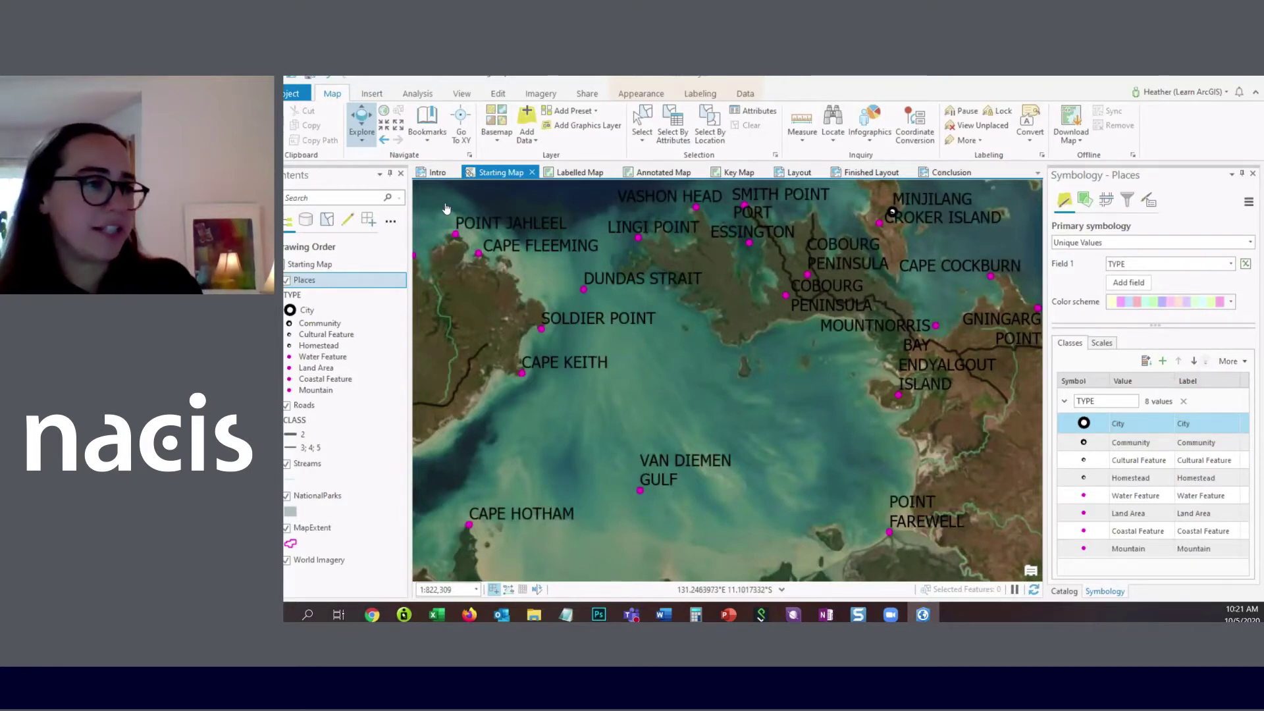
Step: Create Places label classes from all symbology classes, without appending to the current label classes or including the scale range
click(699, 95)
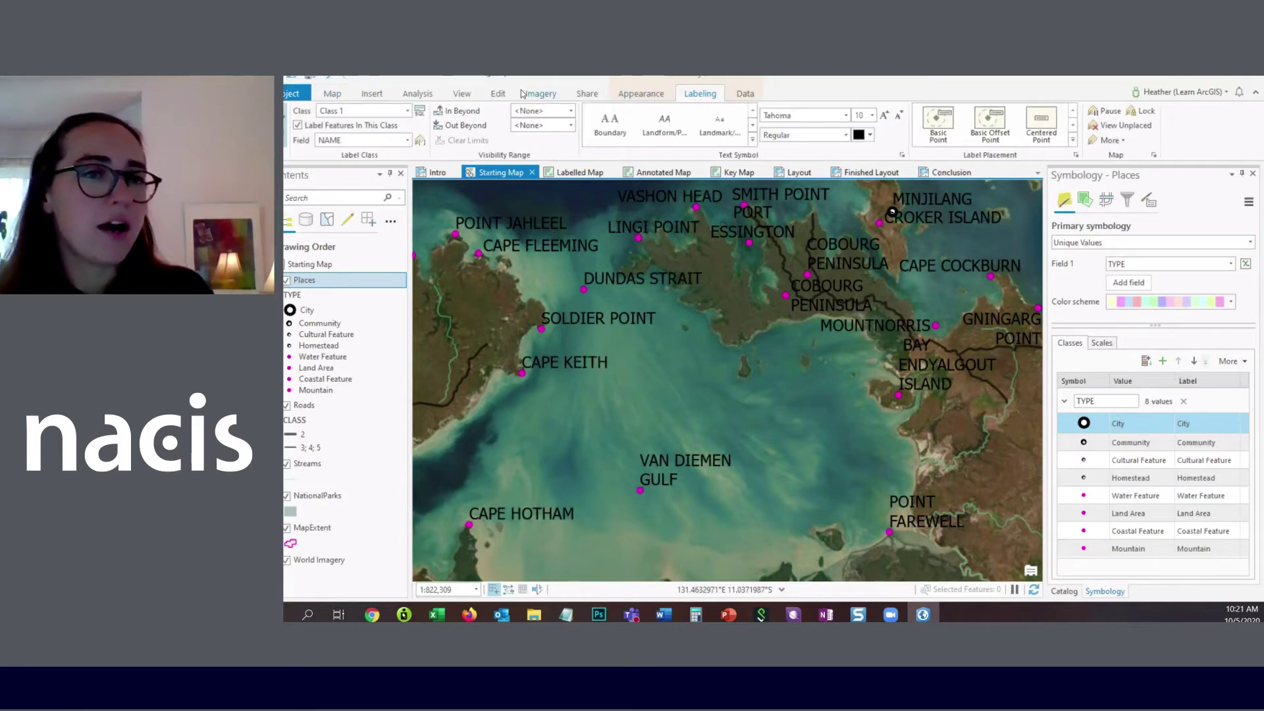
click(406, 111)
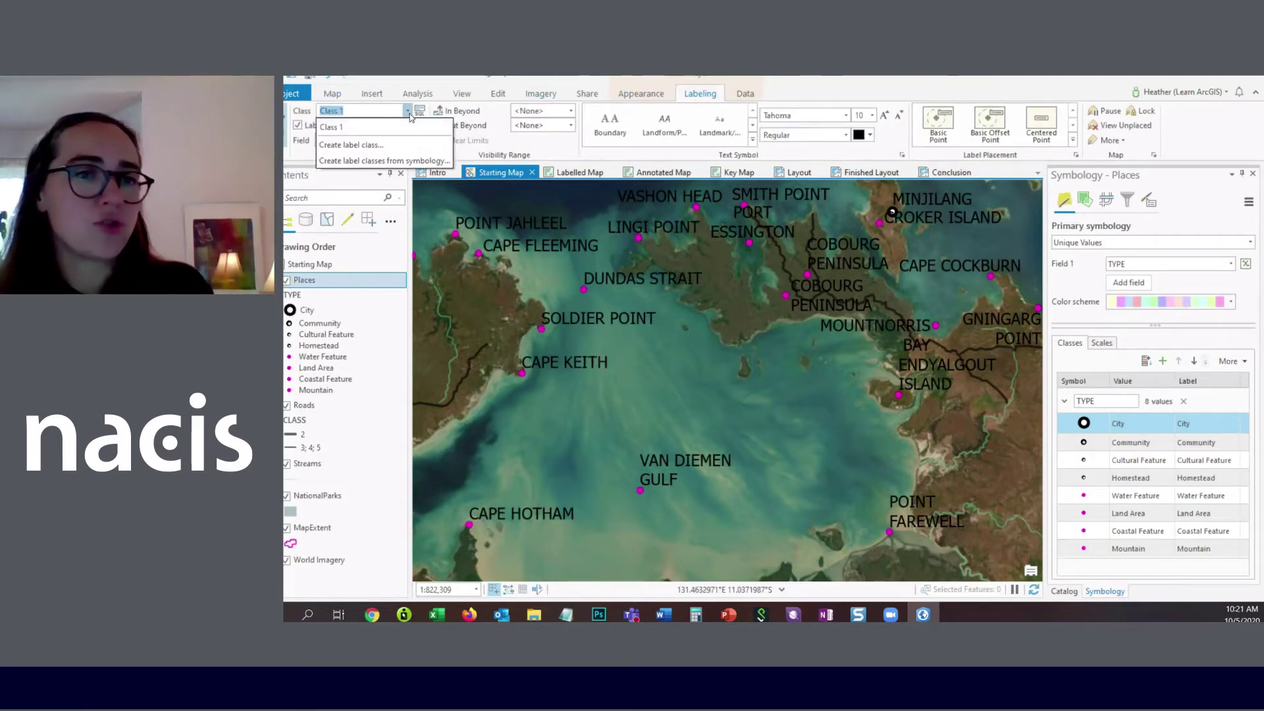
click(432, 161)
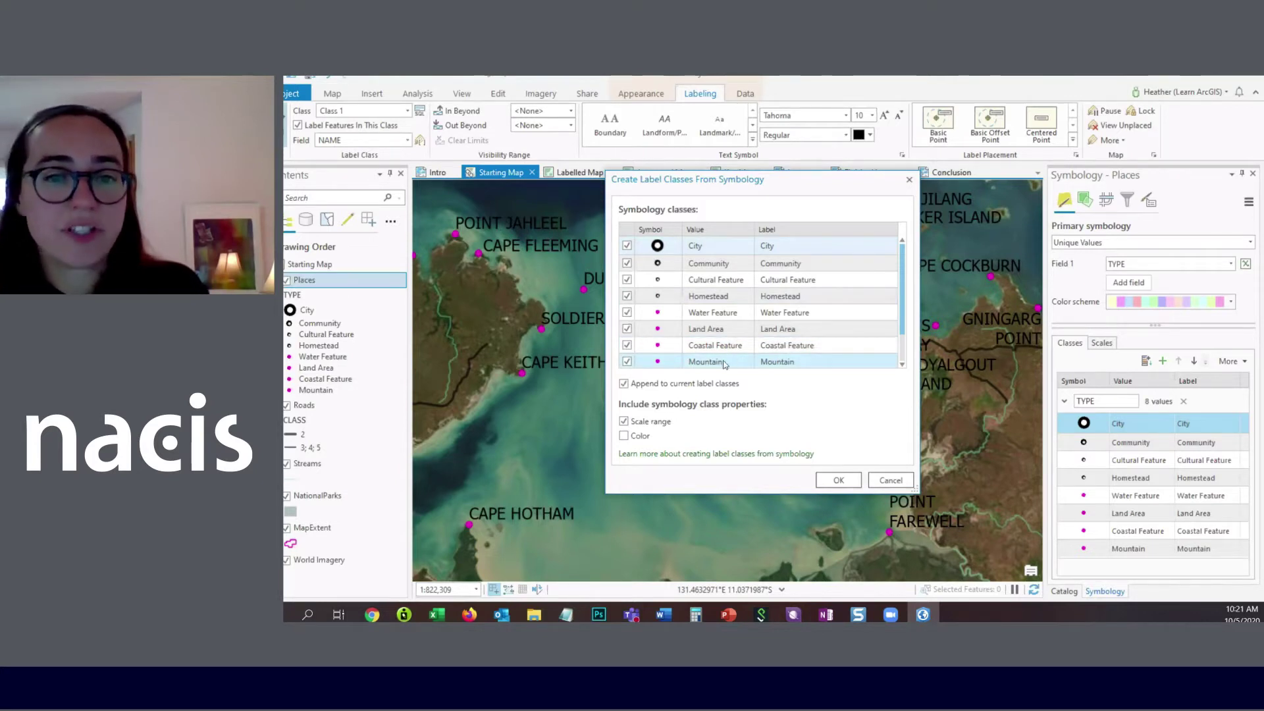
click(623, 383)
click(625, 422)
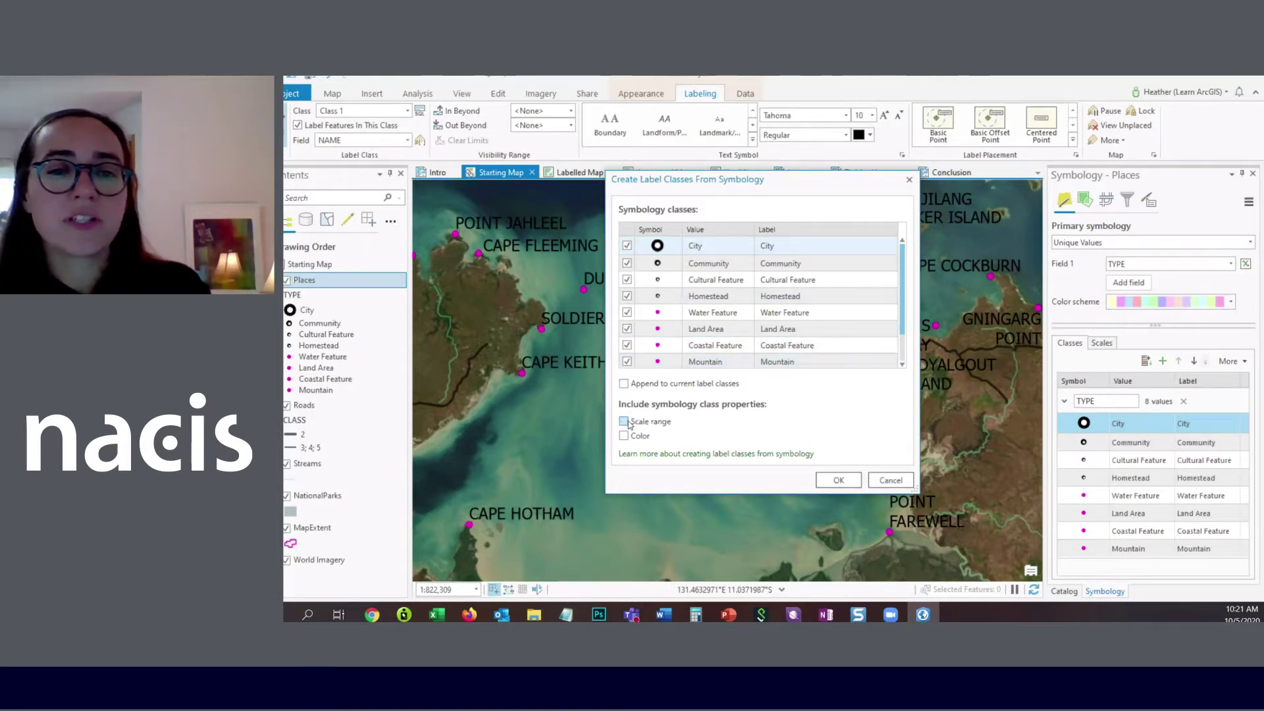
click(833, 480)
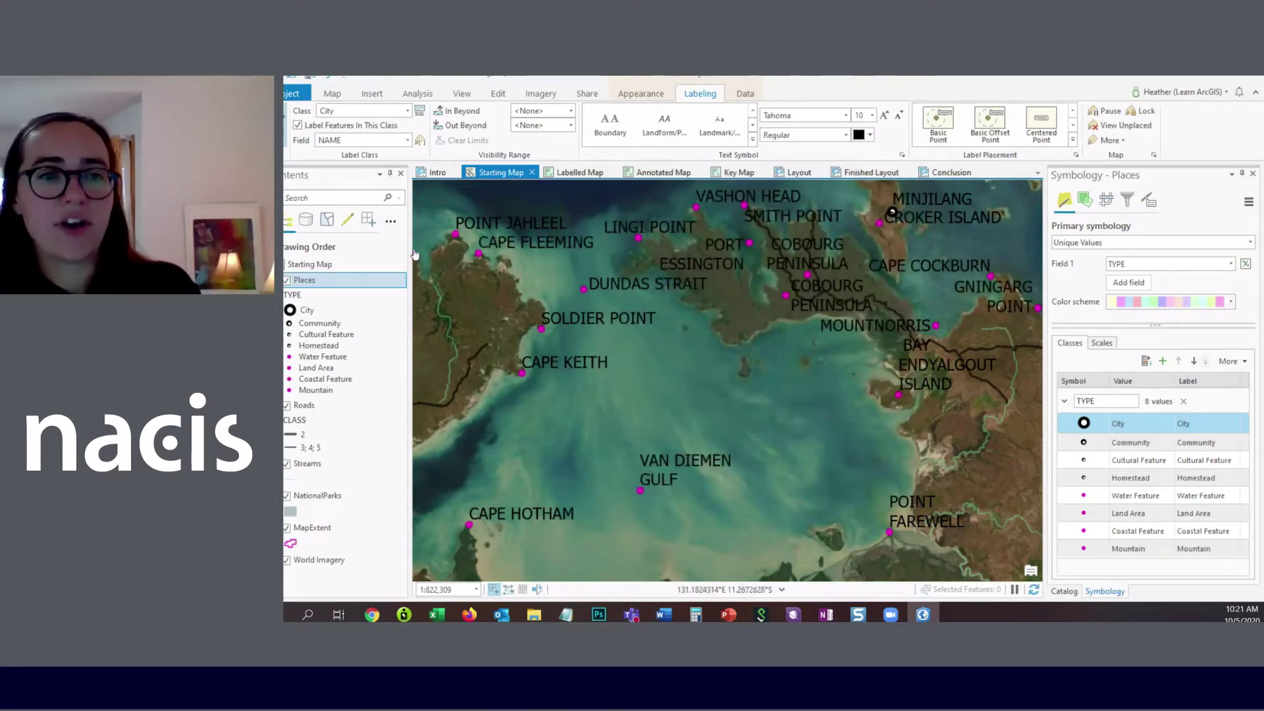
Step: List the map contents by labeling and set the text color of all Places label classes to white
click(392, 224)
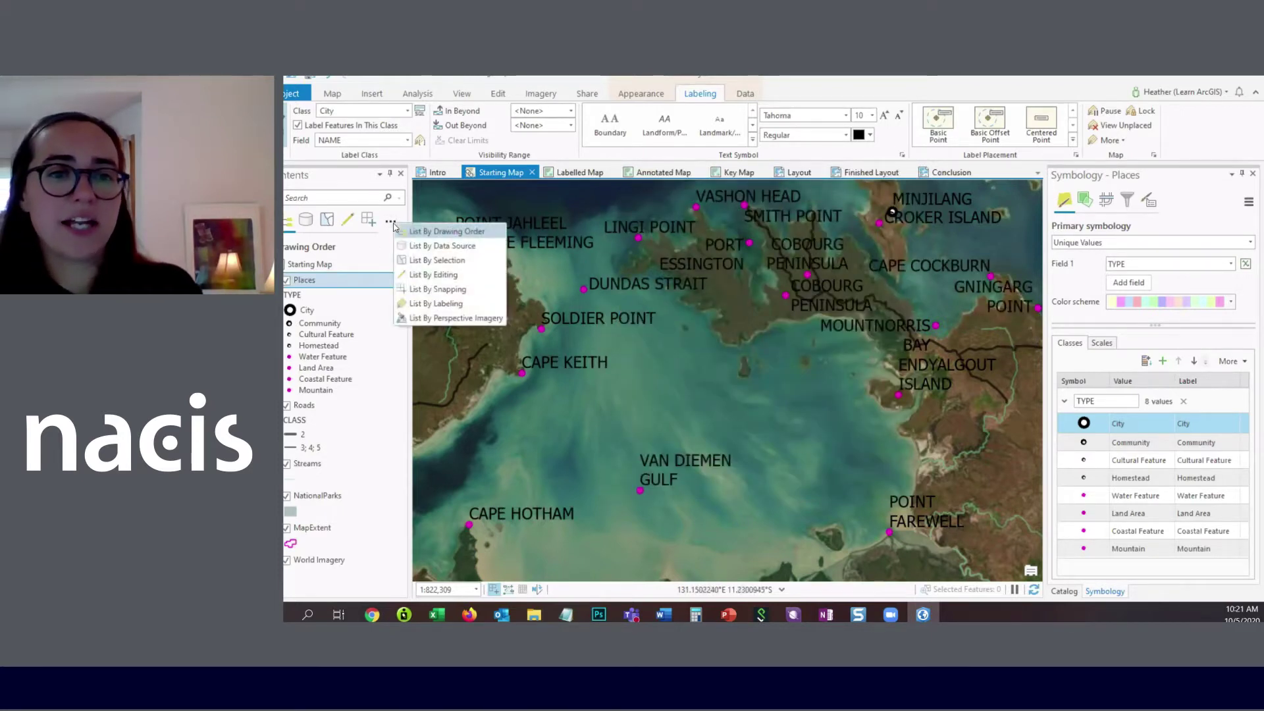
click(464, 307)
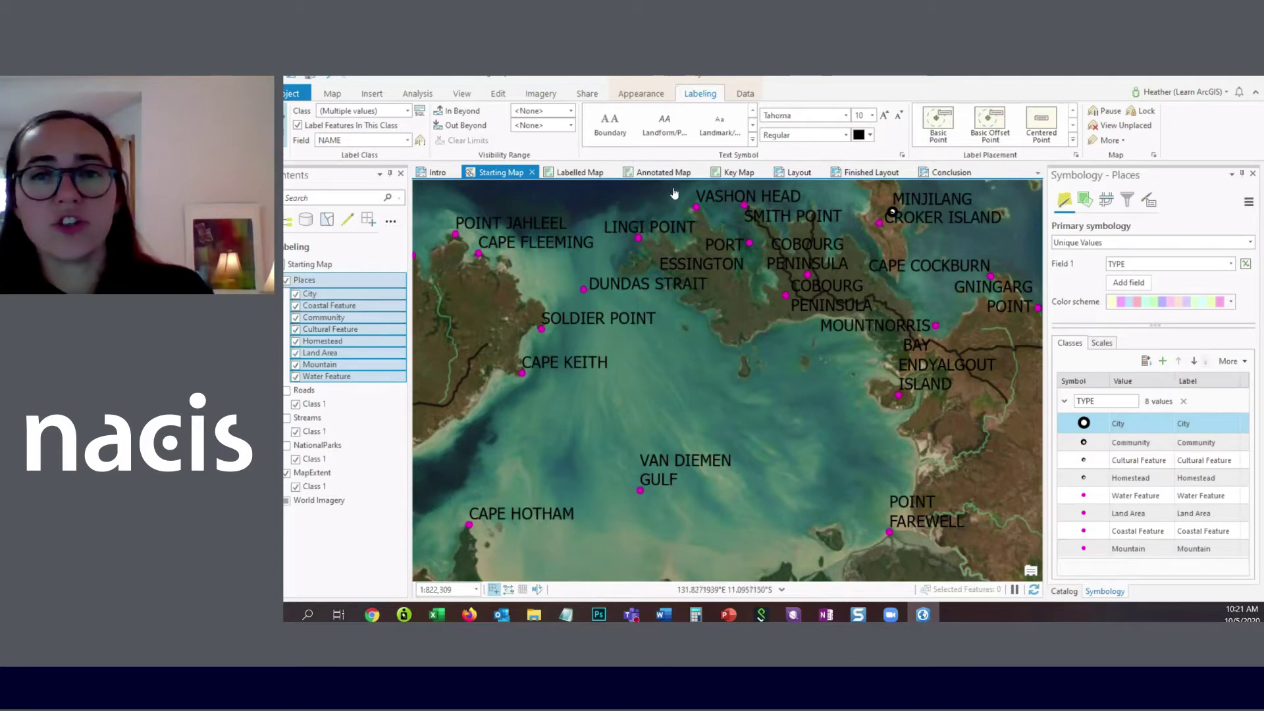
click(870, 135)
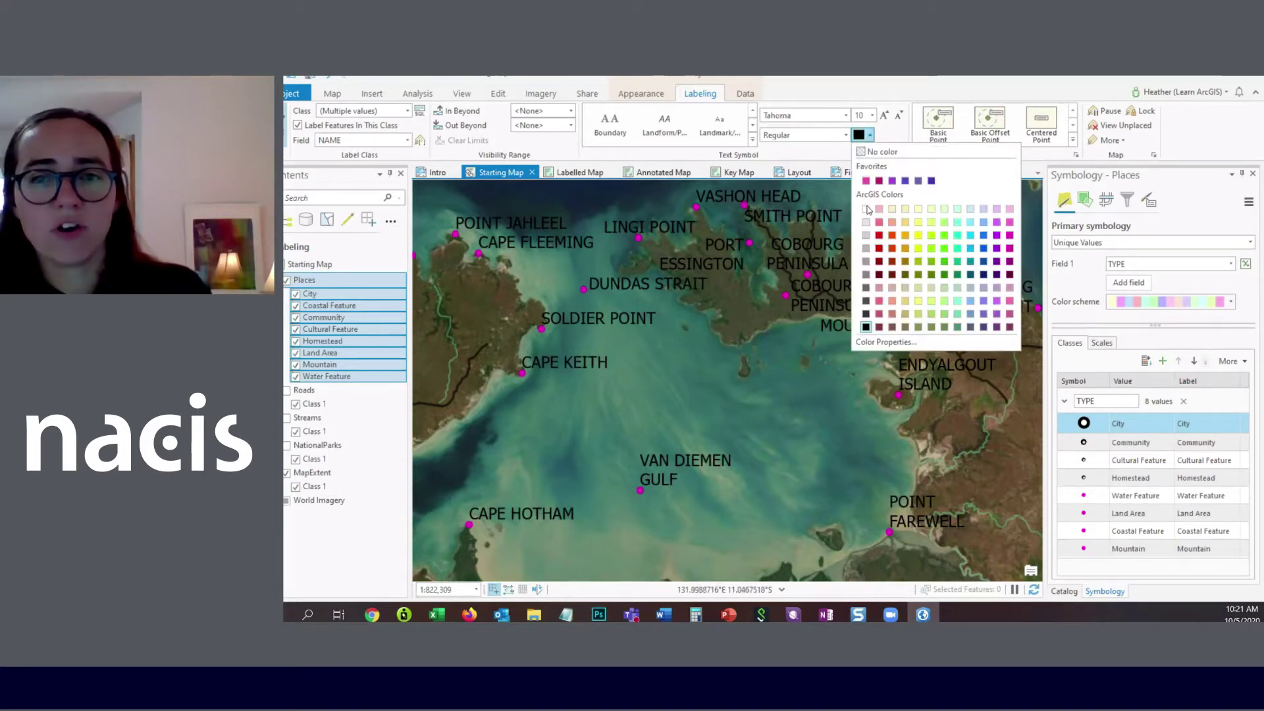
click(867, 210)
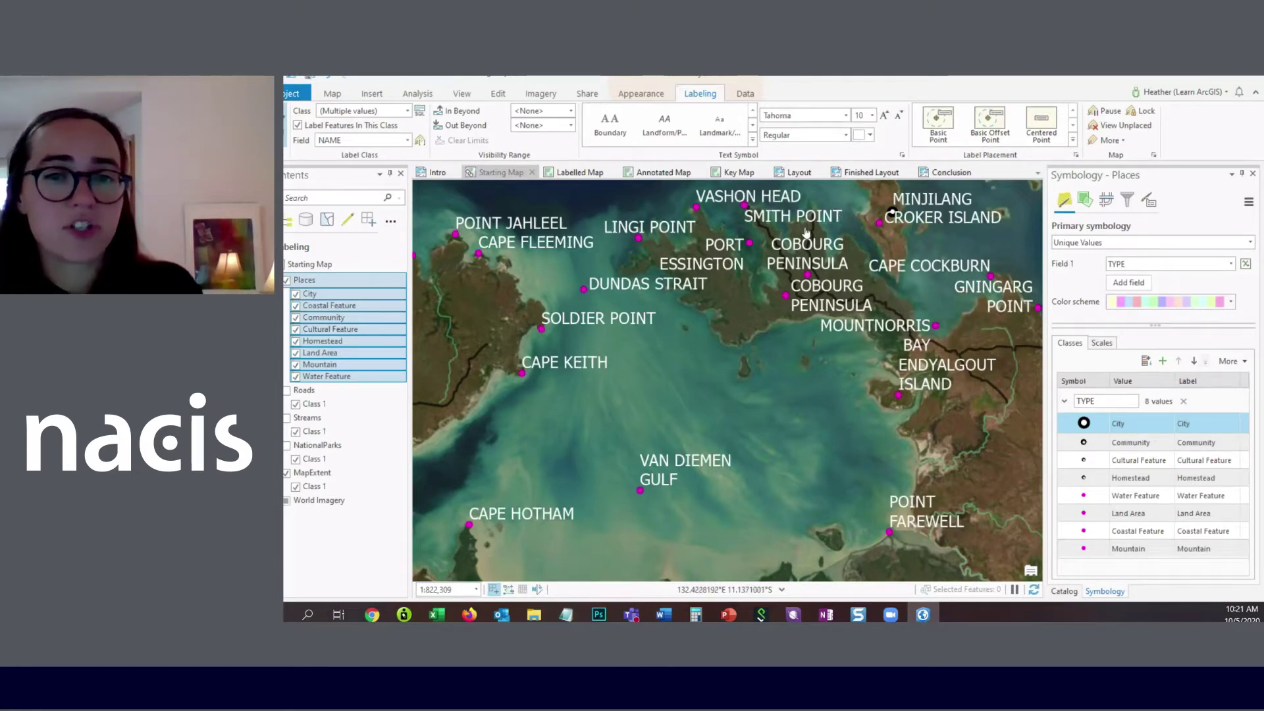
Step: Set the Water Feature label class expression to Proper($feature.NAME) and apply it
click(393, 380)
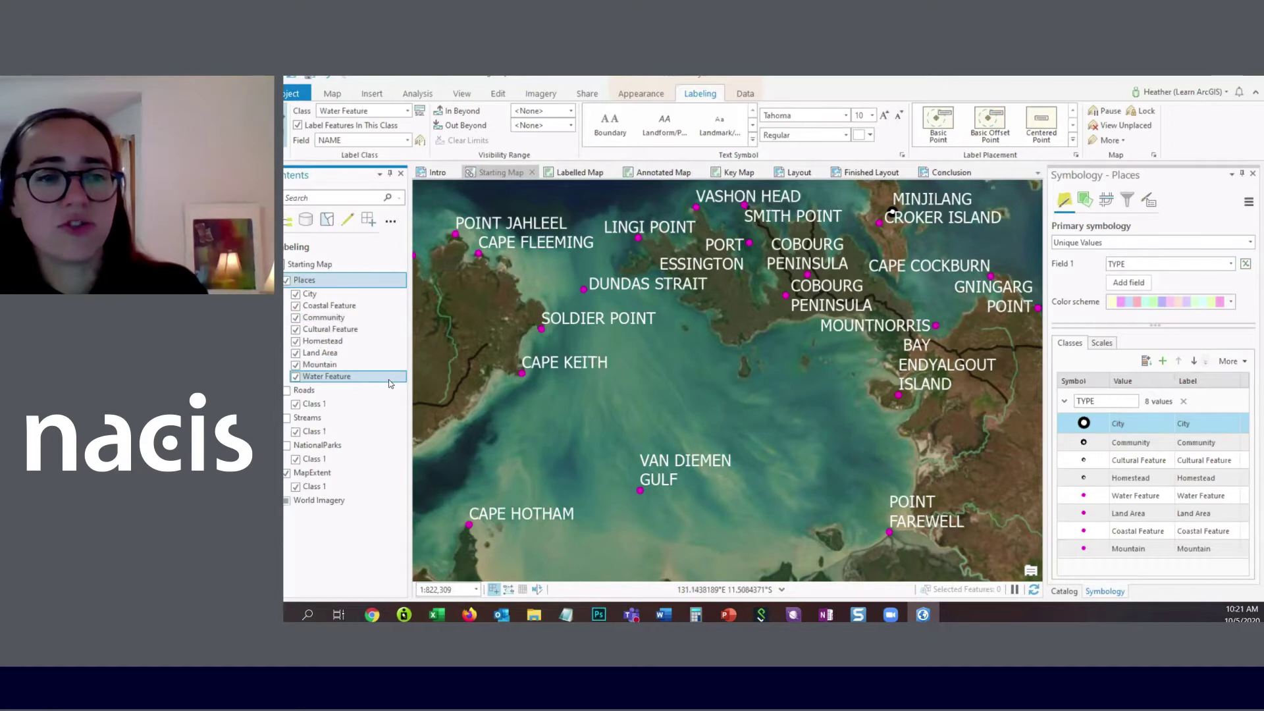
click(419, 143)
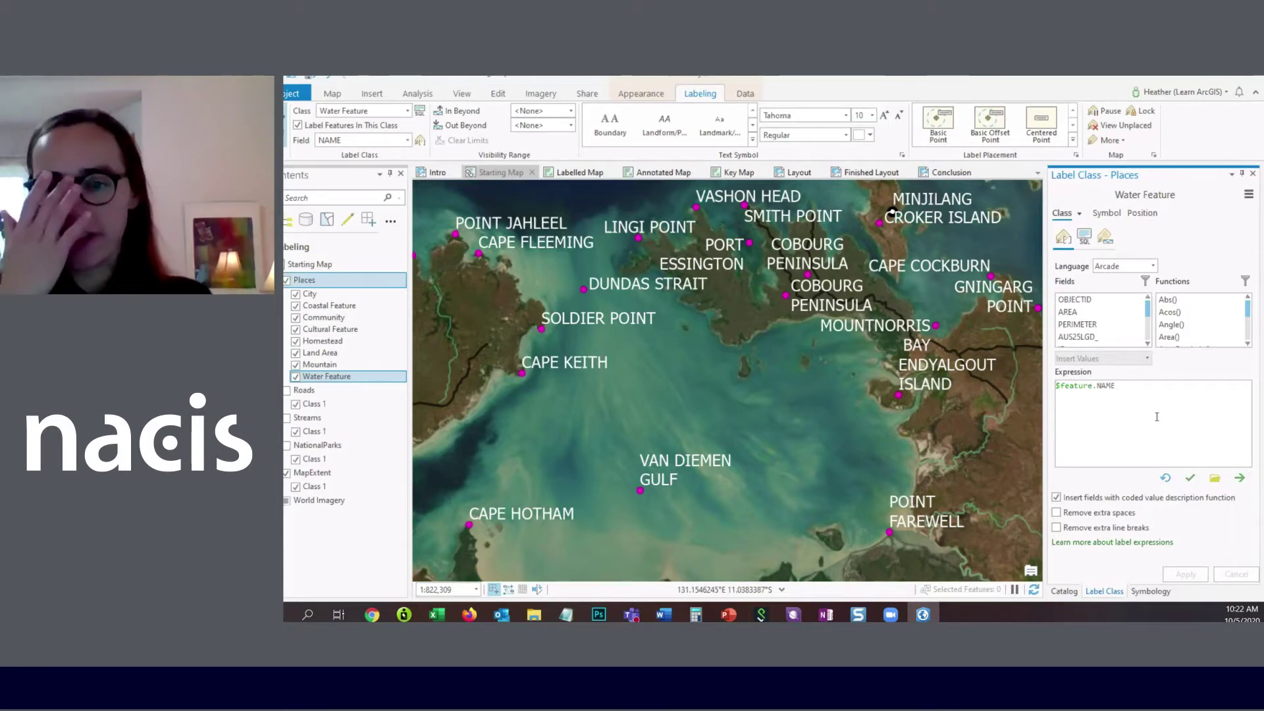
text(Proper)
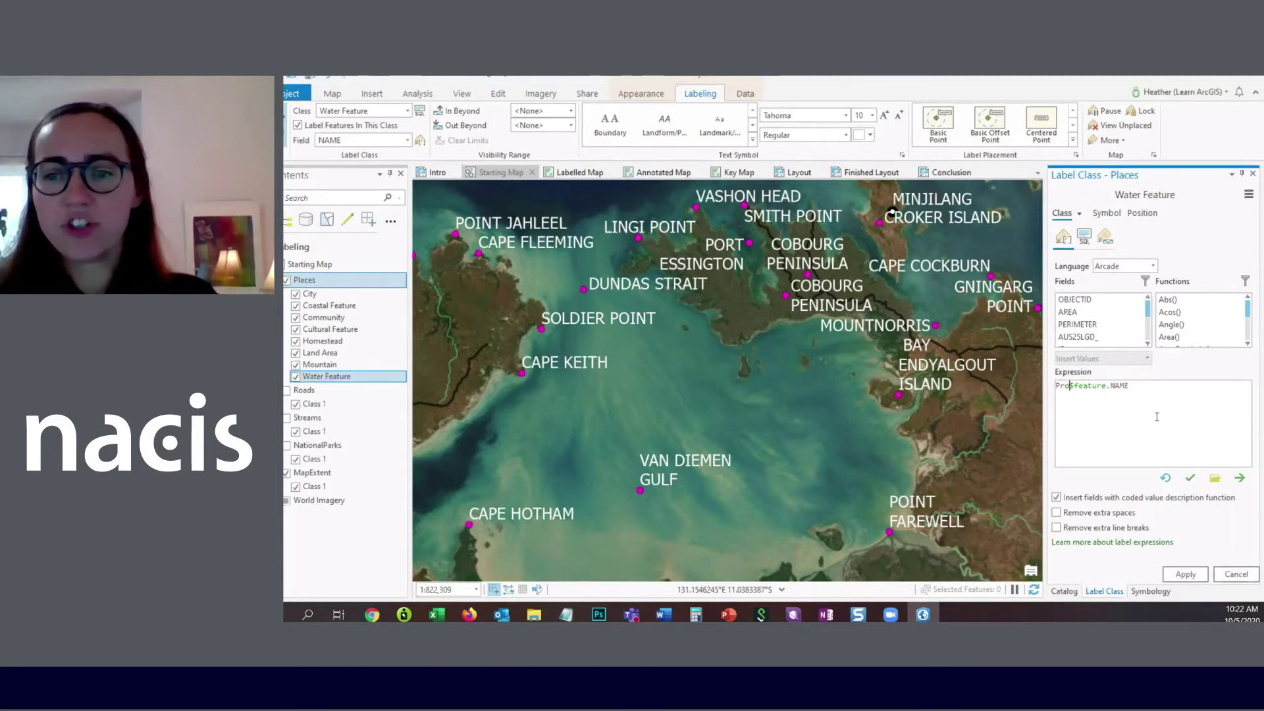
text(()
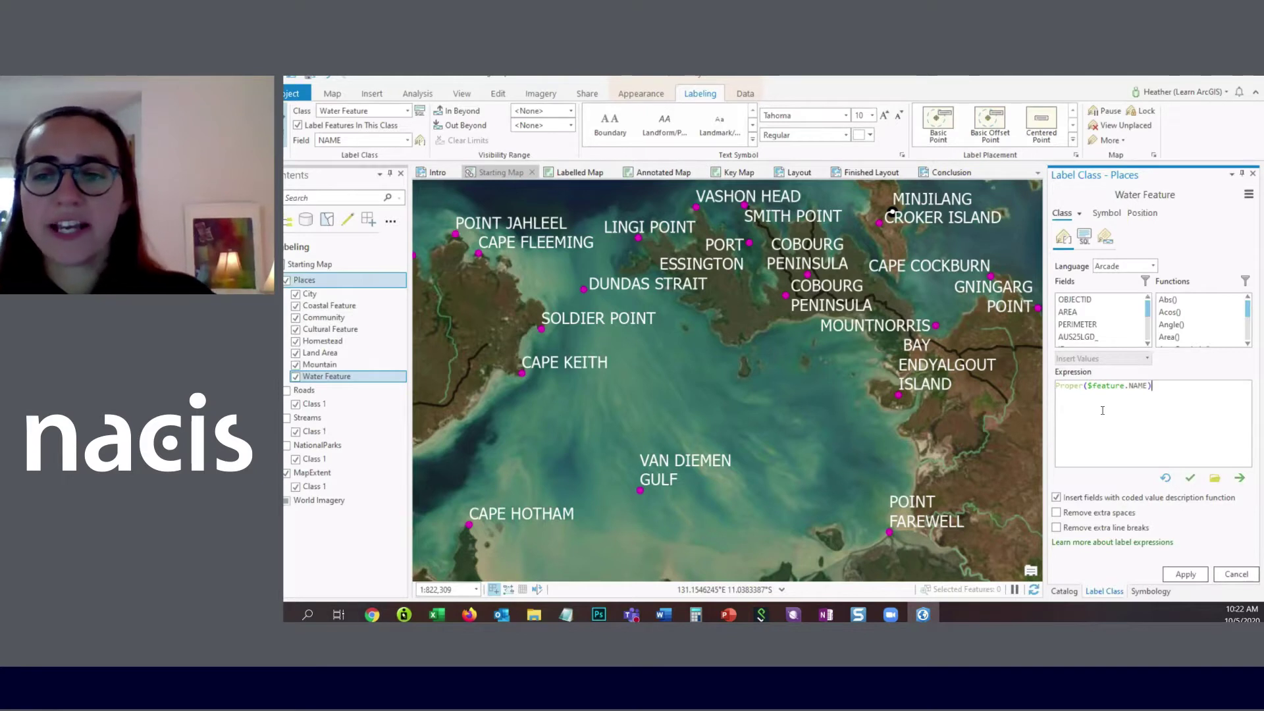
click(1185, 573)
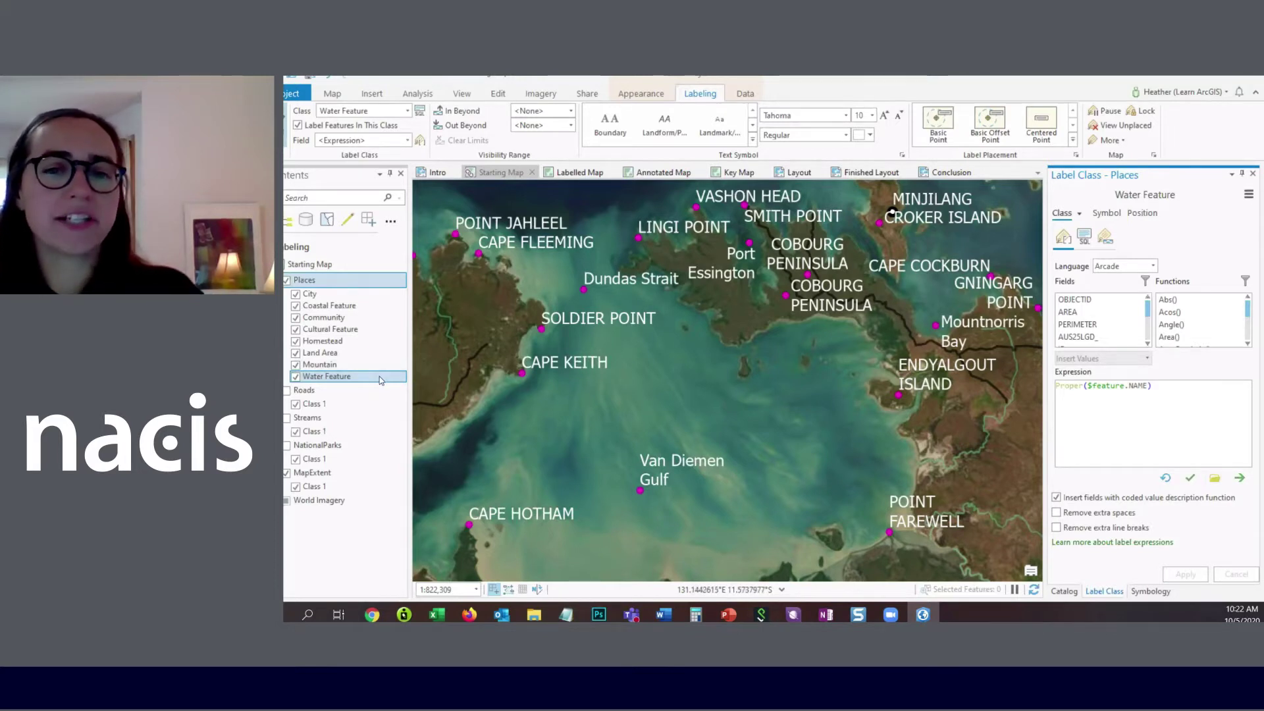
Step: Format the Water Feature labels in Bodoni MT, Bold Italic, with a pale green text color
click(846, 115)
click(844, 150)
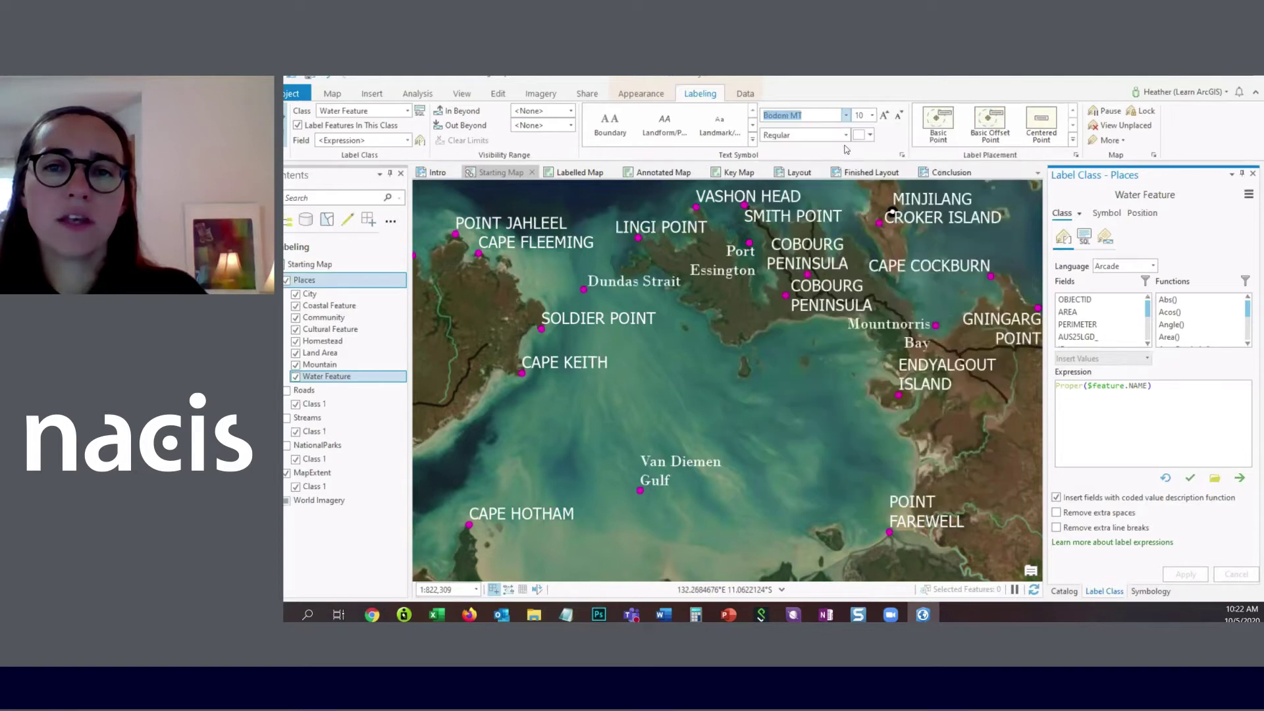
click(846, 134)
click(816, 297)
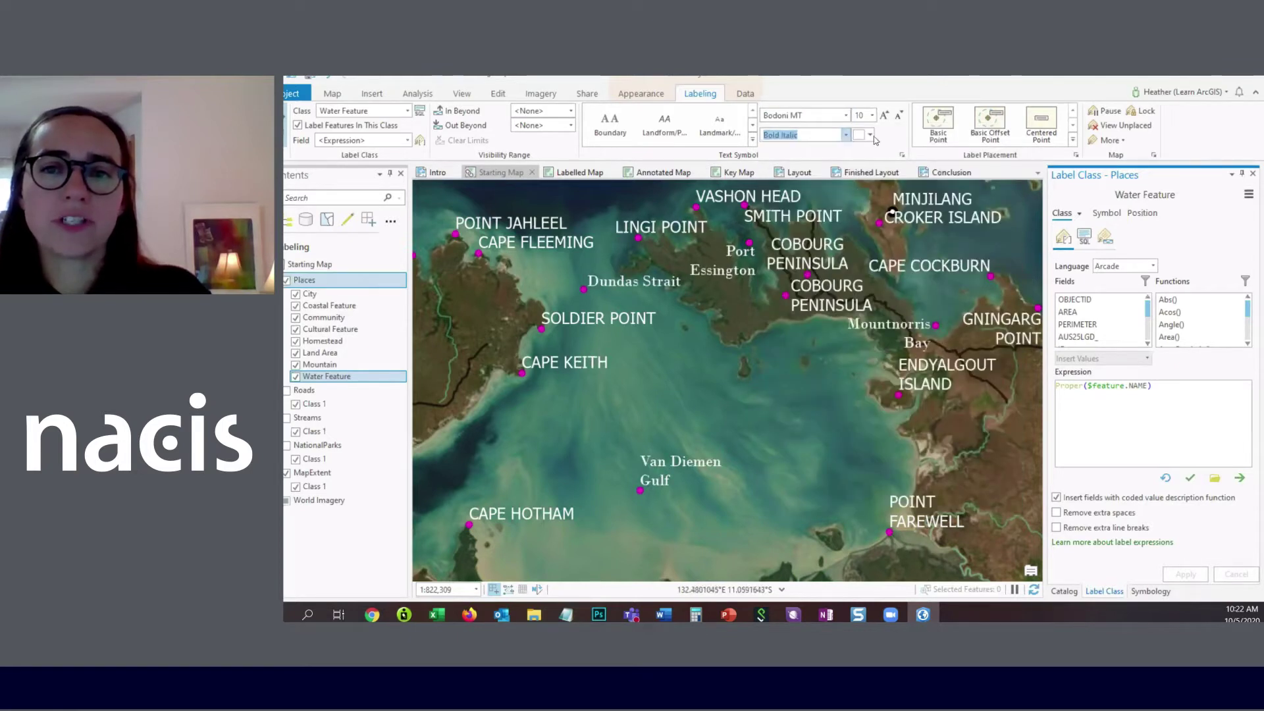
click(870, 135)
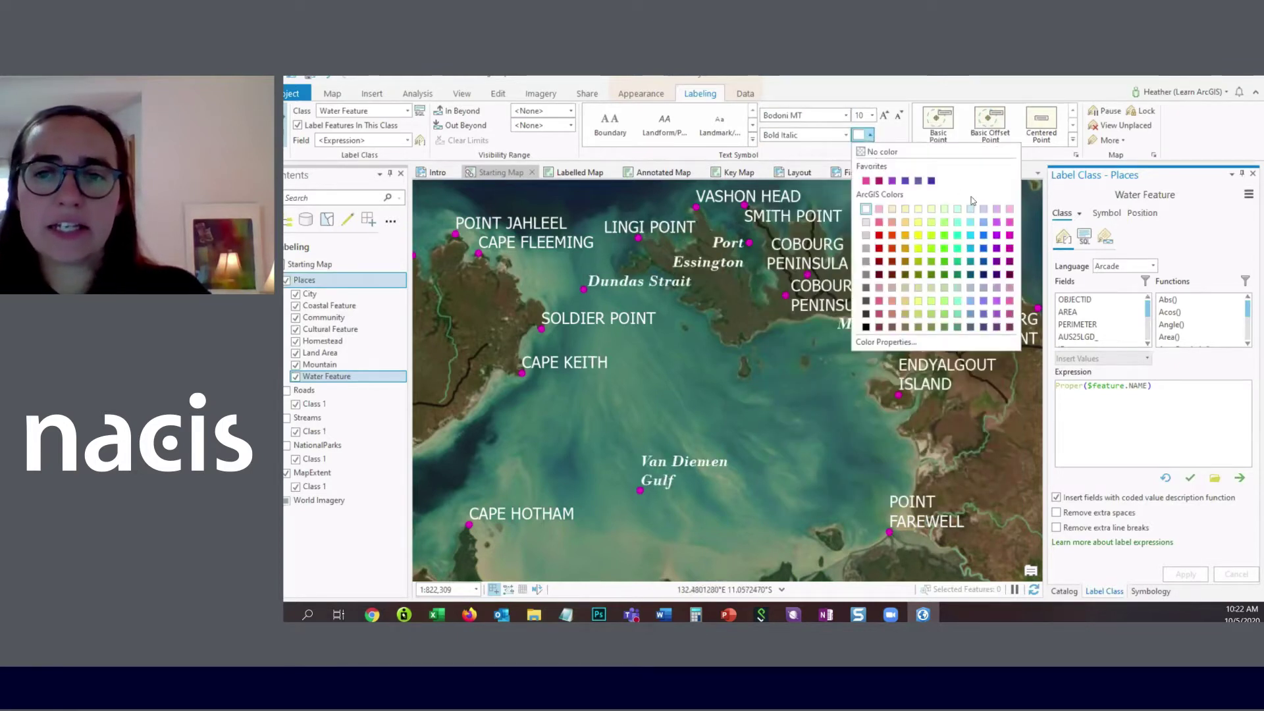
click(957, 301)
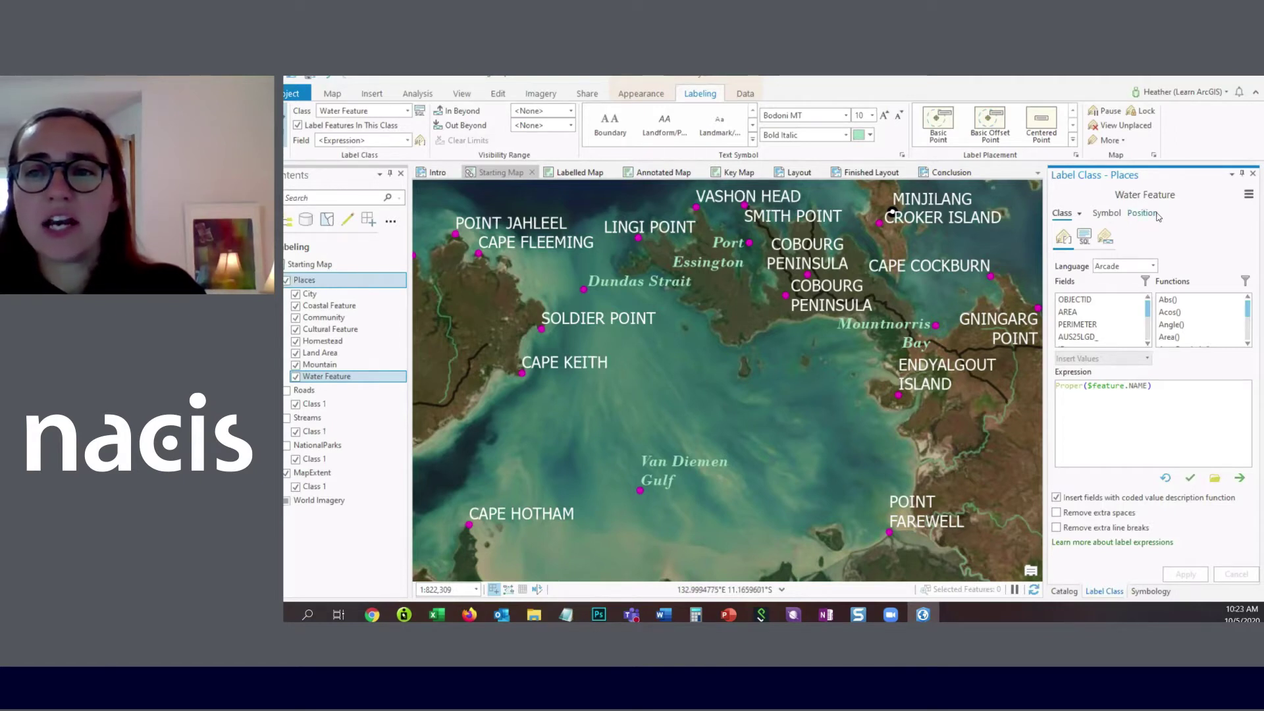
Step: Set the Water Feature labels' line spacing to -2.5 and apply the change
click(1106, 213)
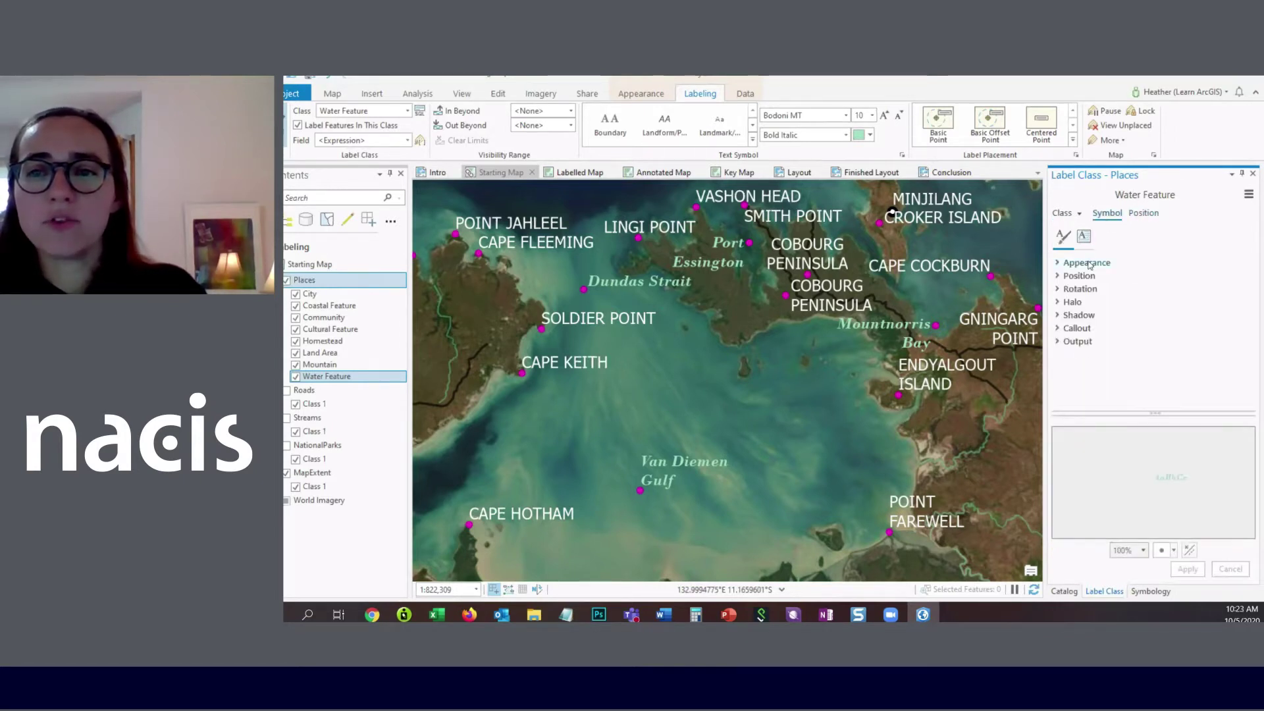
click(1082, 243)
click(1084, 263)
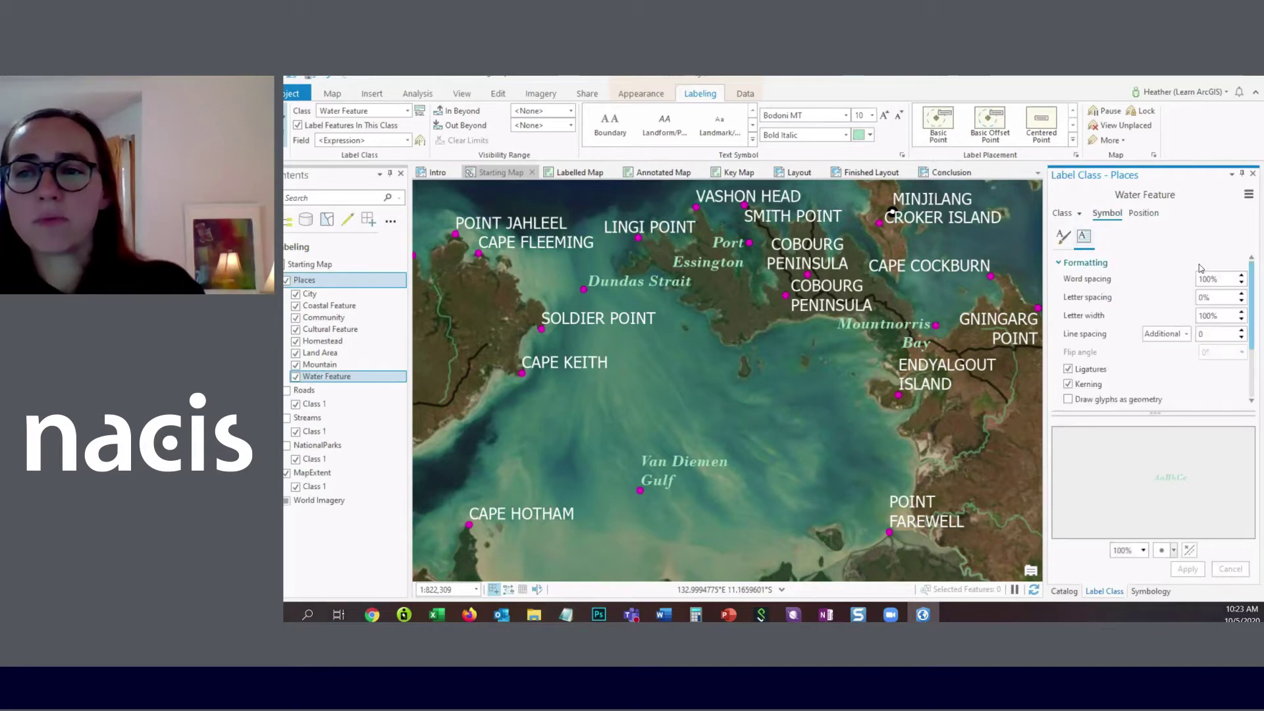
click(1240, 337)
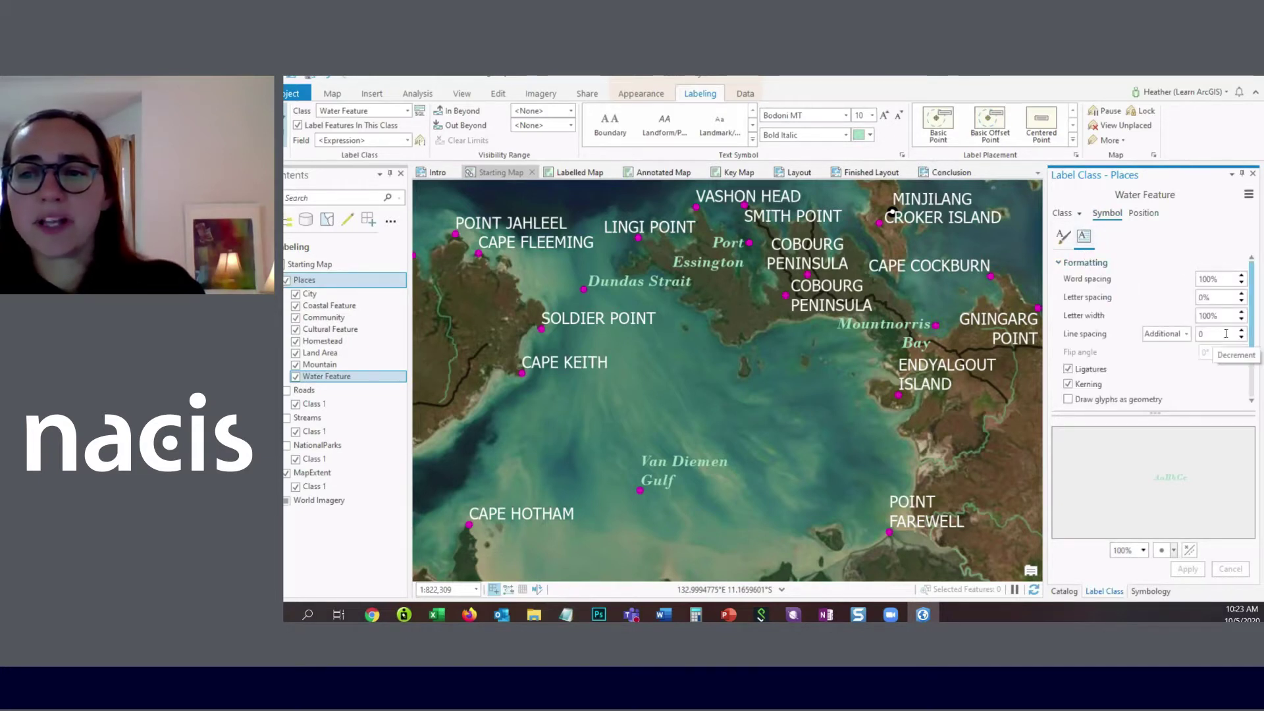
text(-2.5)
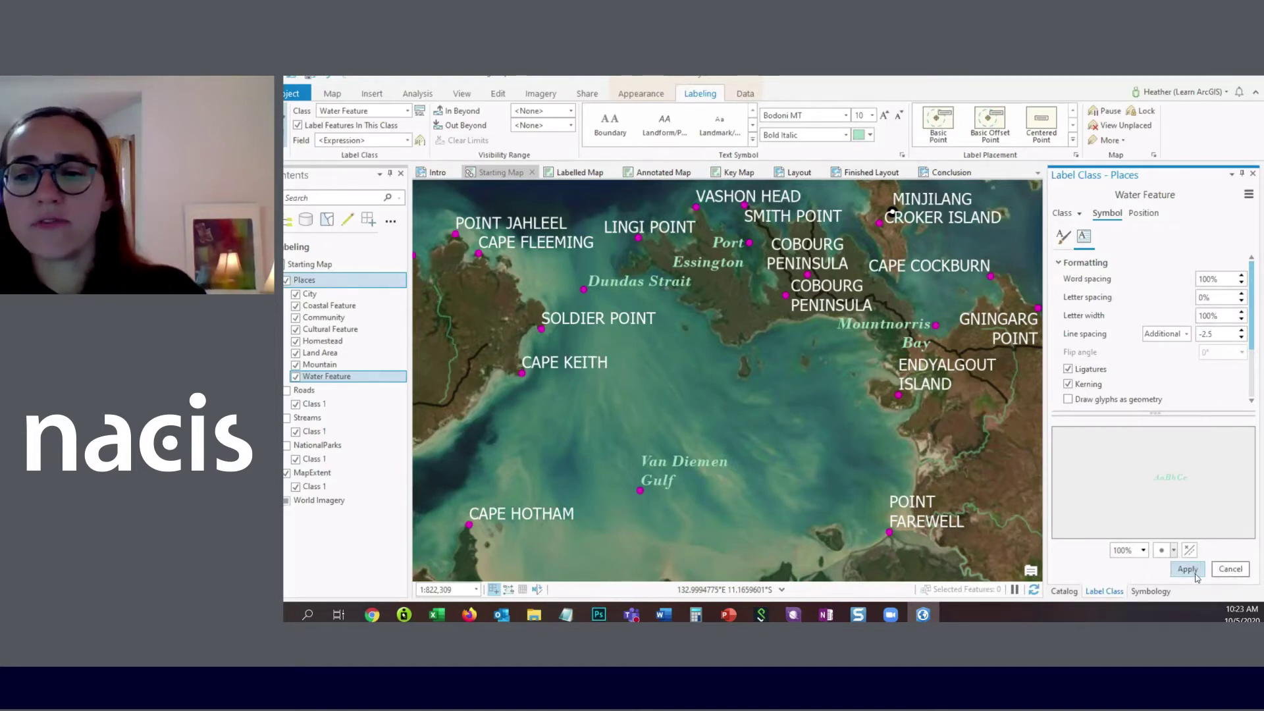
click(1195, 574)
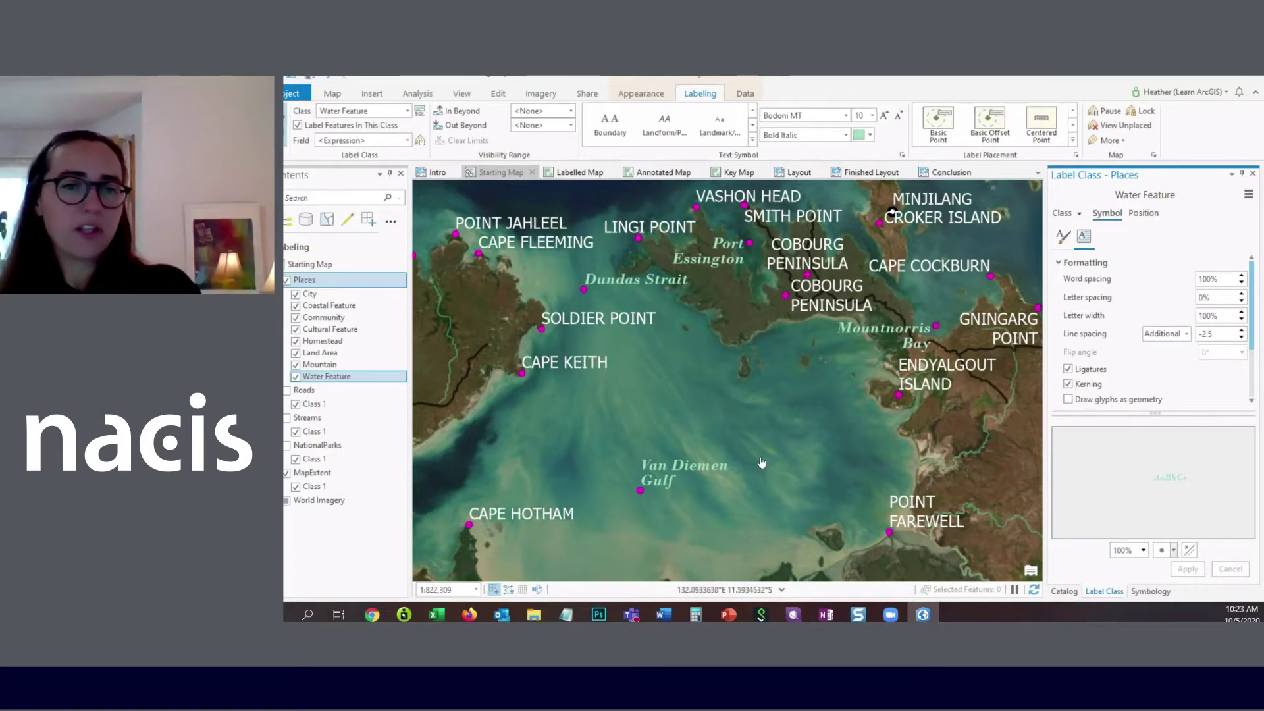
Step: Turn on labels for the Streams layer and select that layer
drag(738, 489, 836, 191)
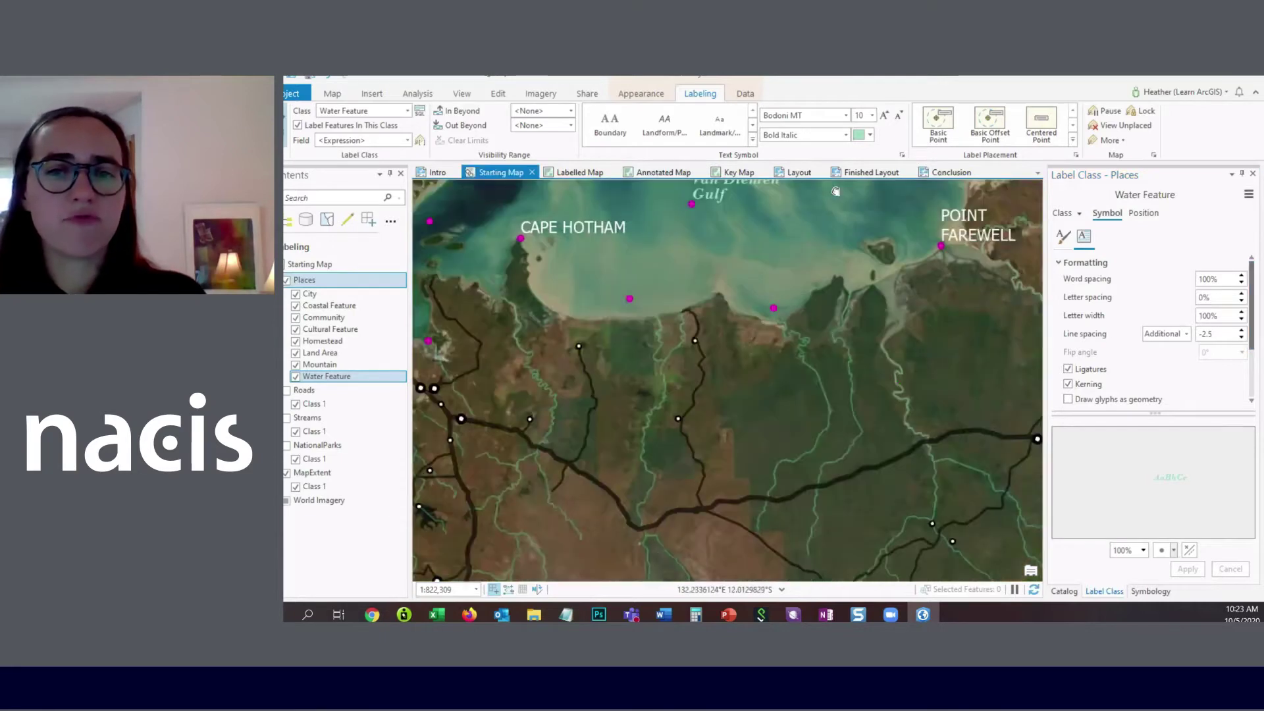
click(291, 422)
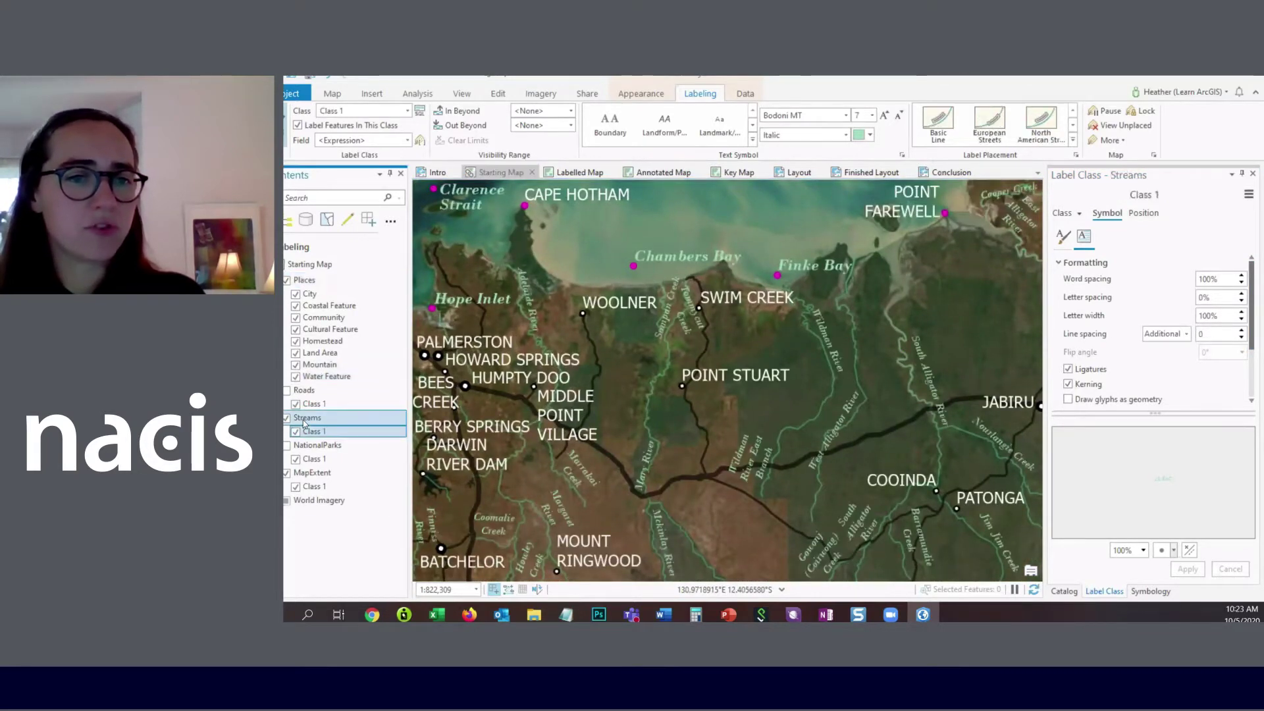
click(304, 422)
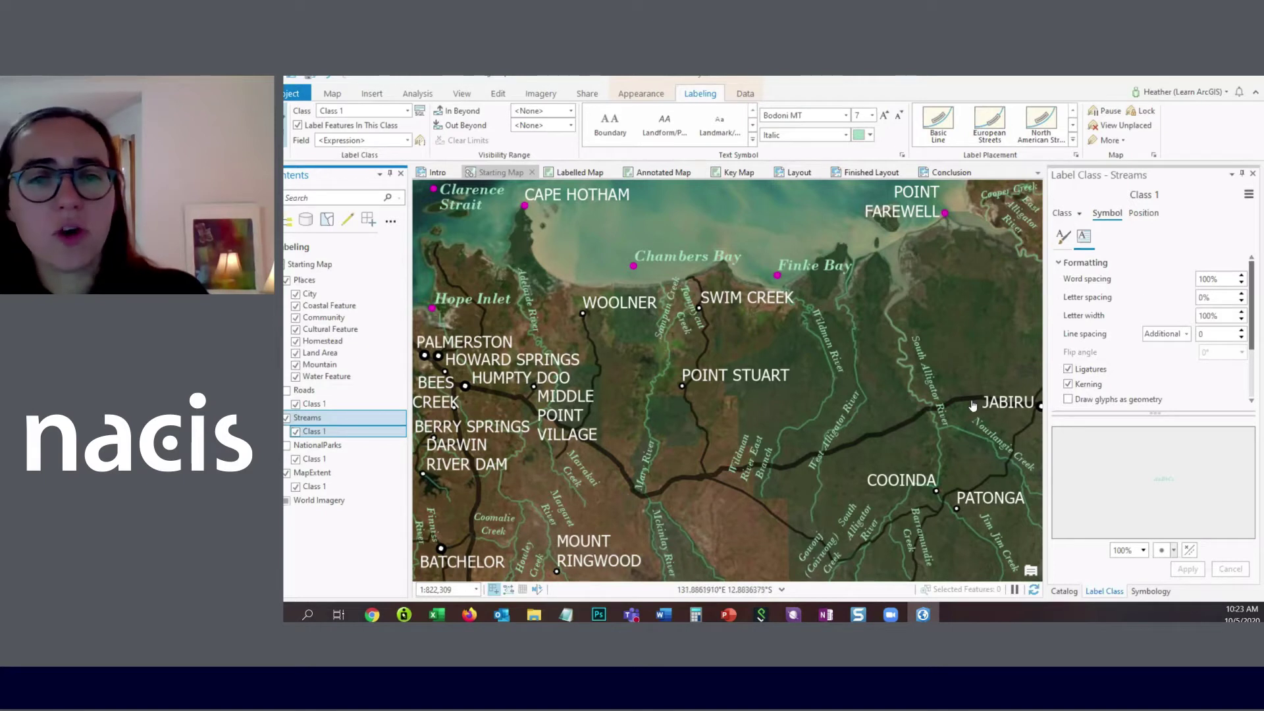
Step: Change the Streams label placement style to River placement
click(1156, 217)
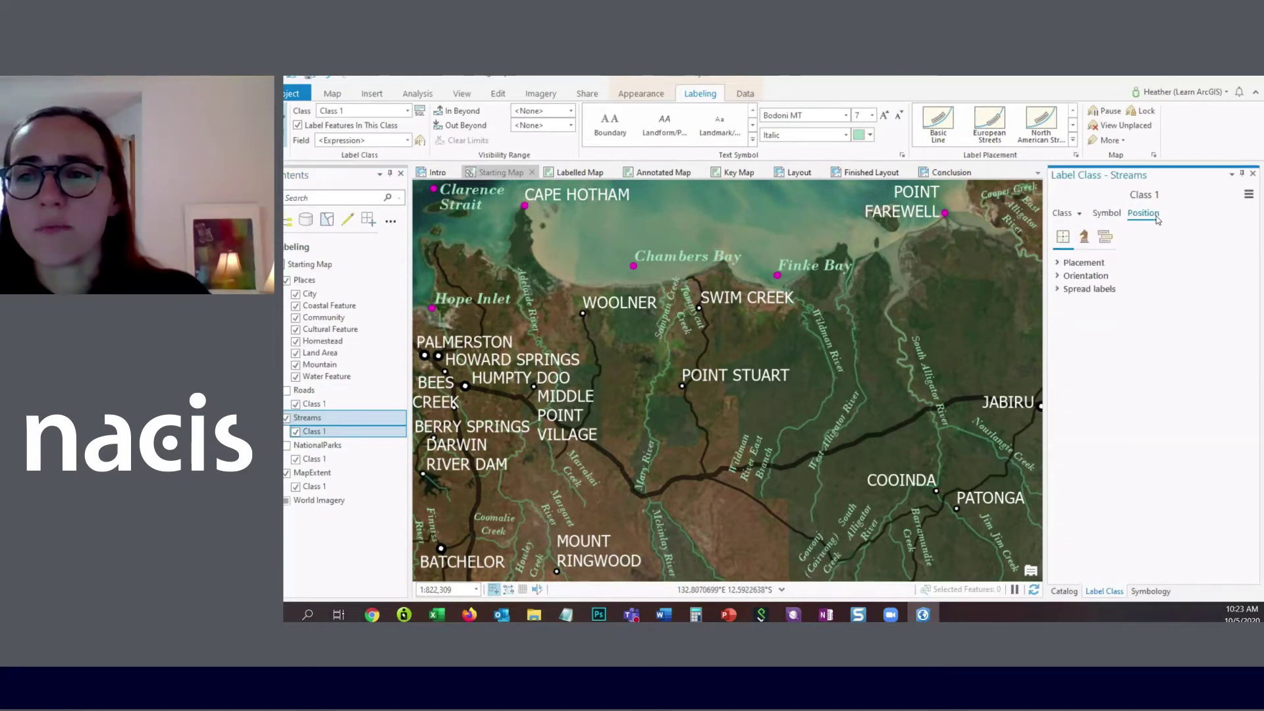
click(1083, 263)
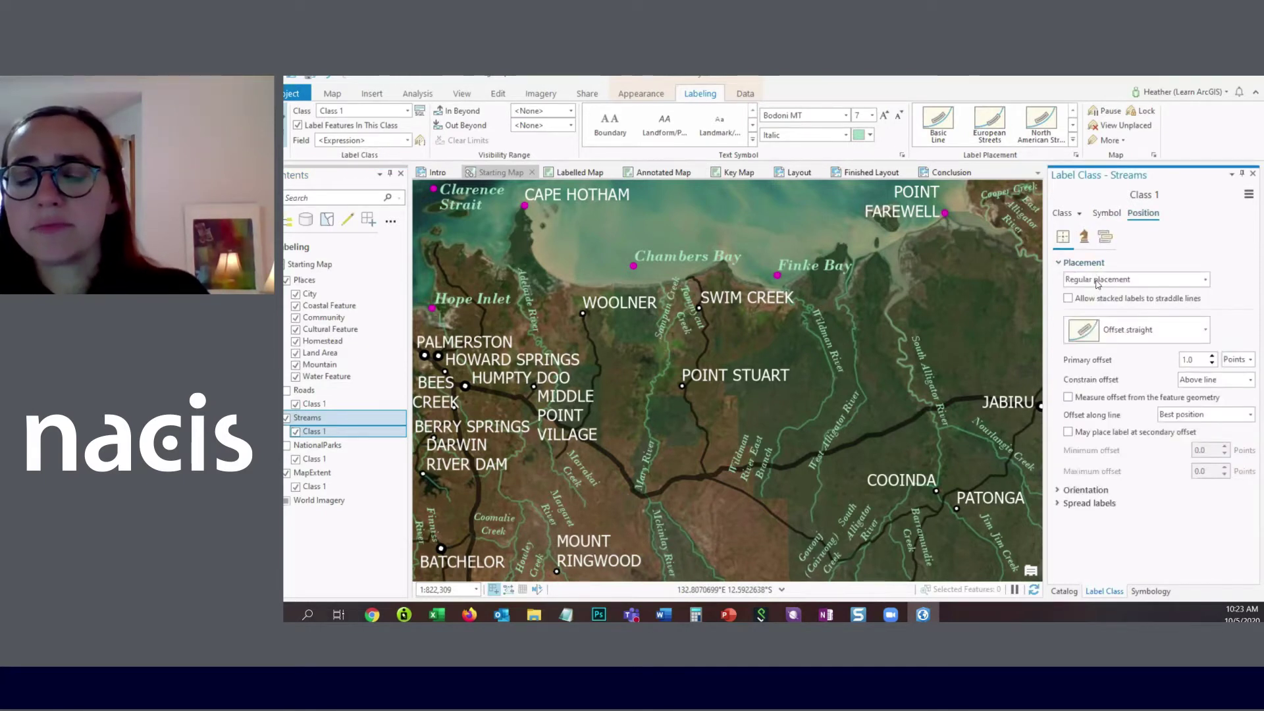
click(1098, 282)
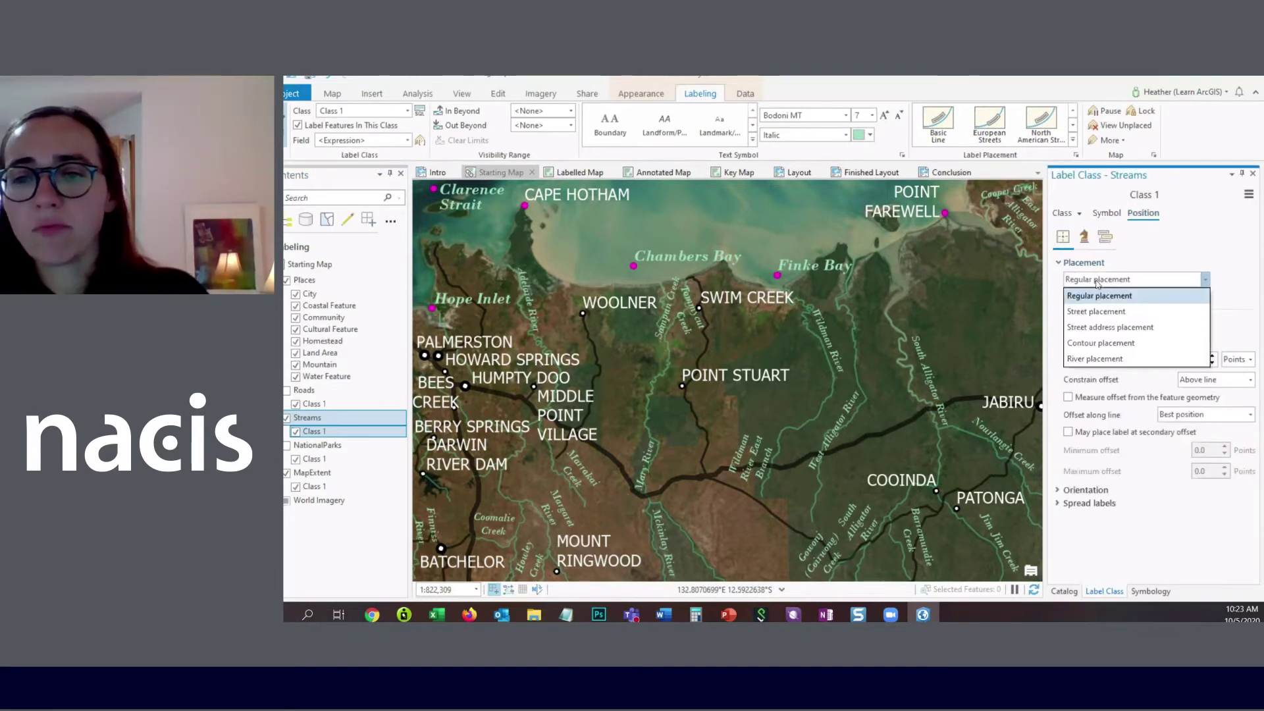
click(1159, 361)
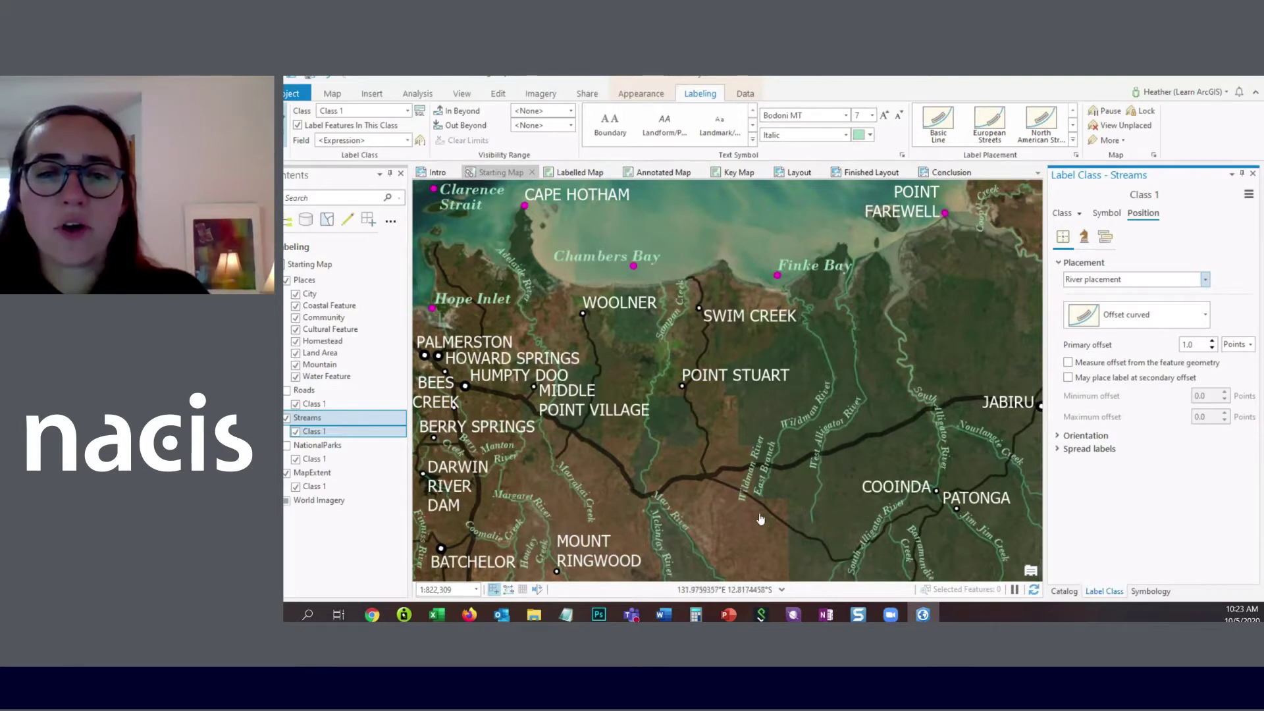
Step: Turn off label stacking for the Streams labels and set their unplaced labels to never be removed, allowing overlaps
click(1084, 238)
click(1079, 262)
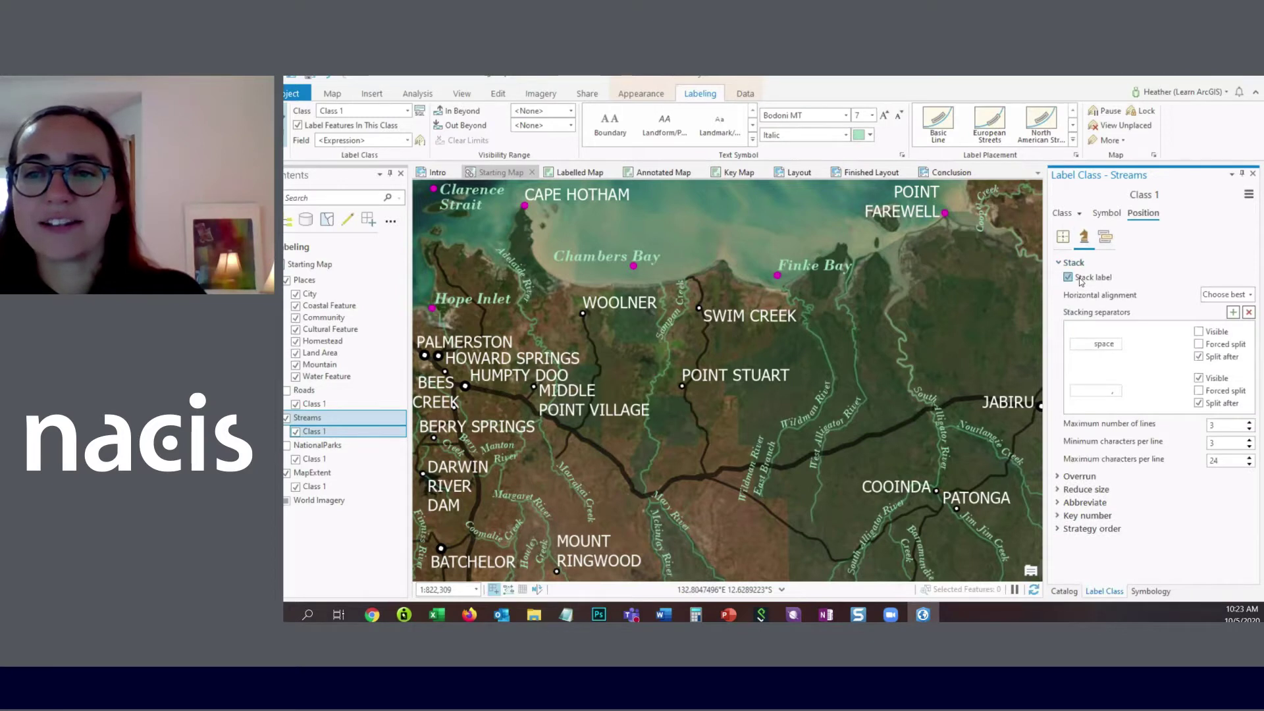
click(1105, 238)
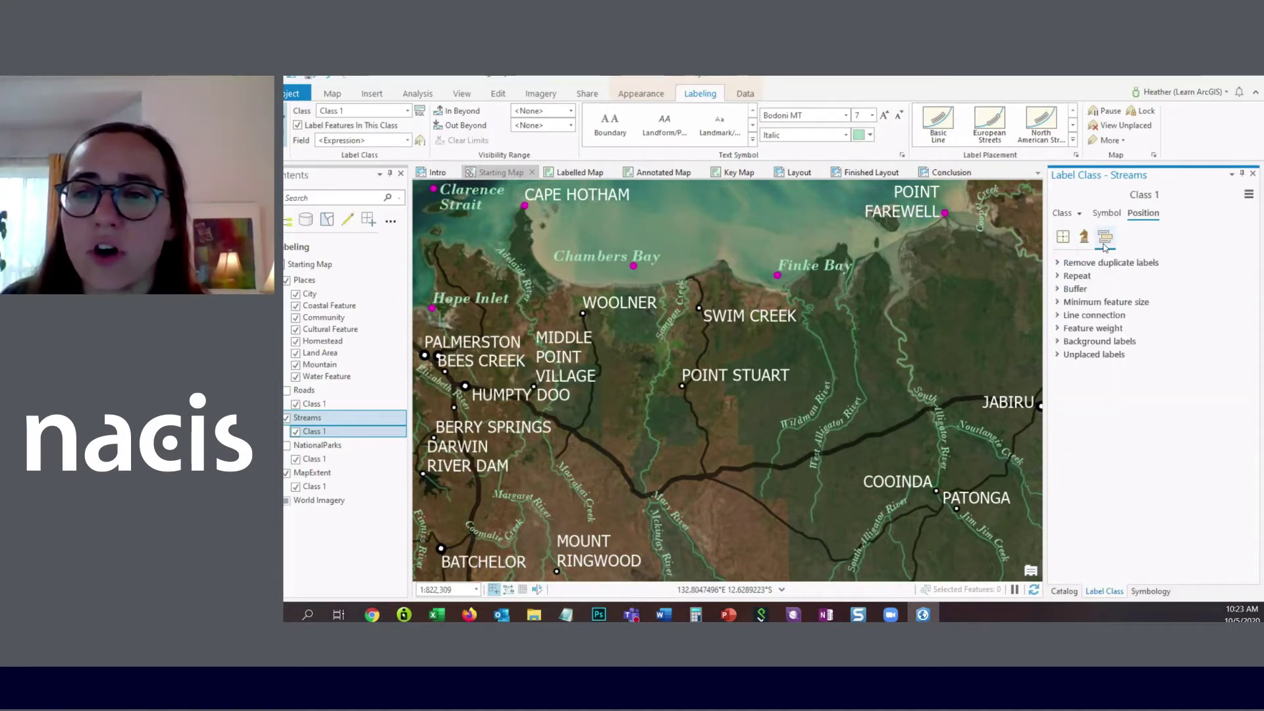
click(1059, 355)
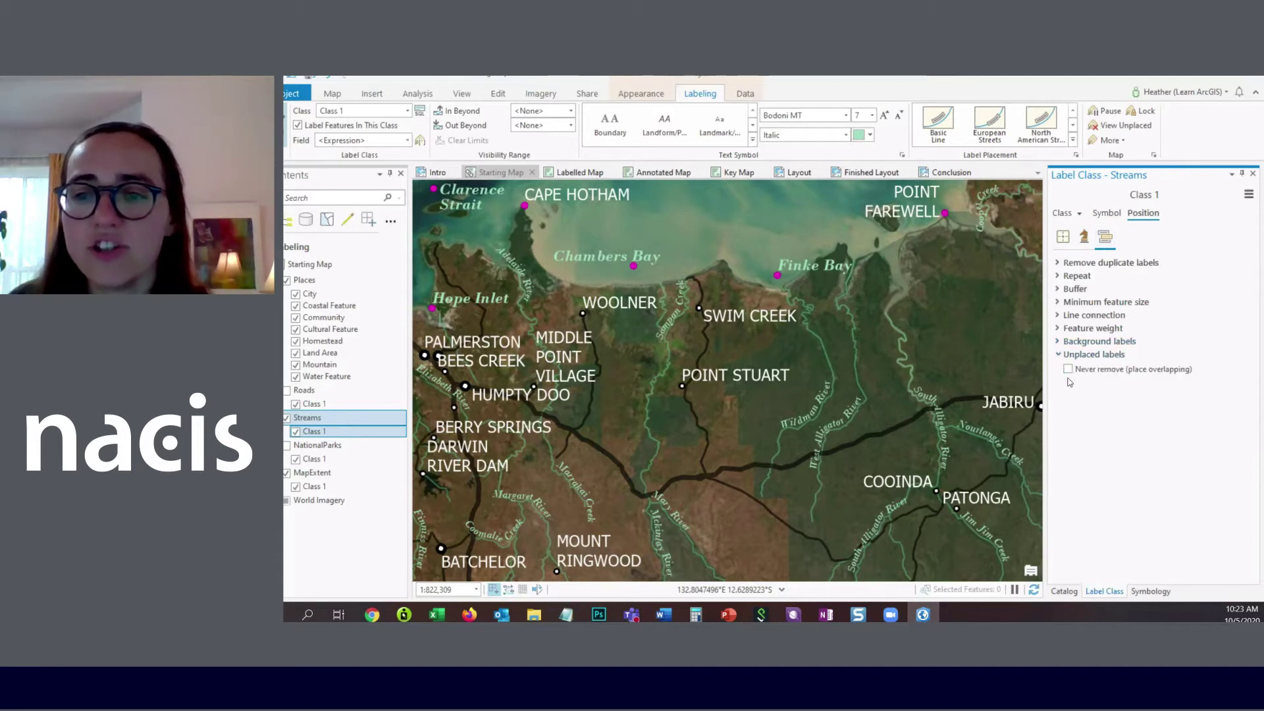
click(1069, 370)
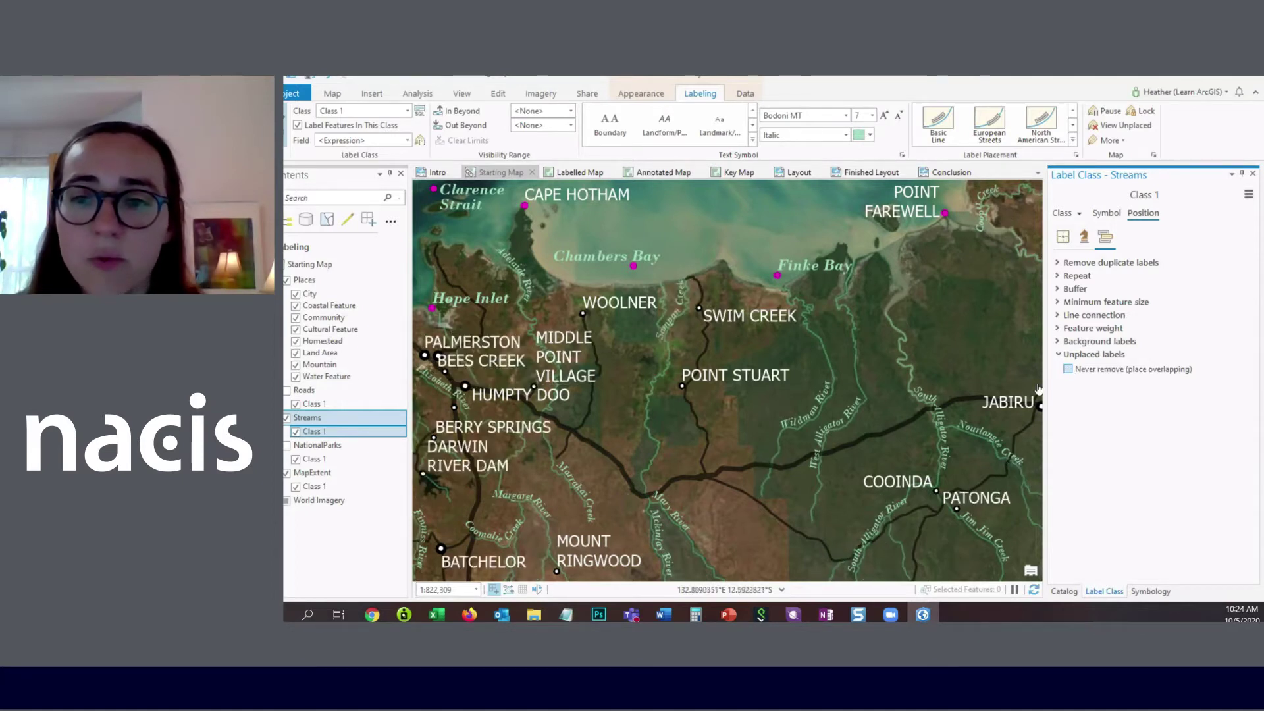
click(1068, 371)
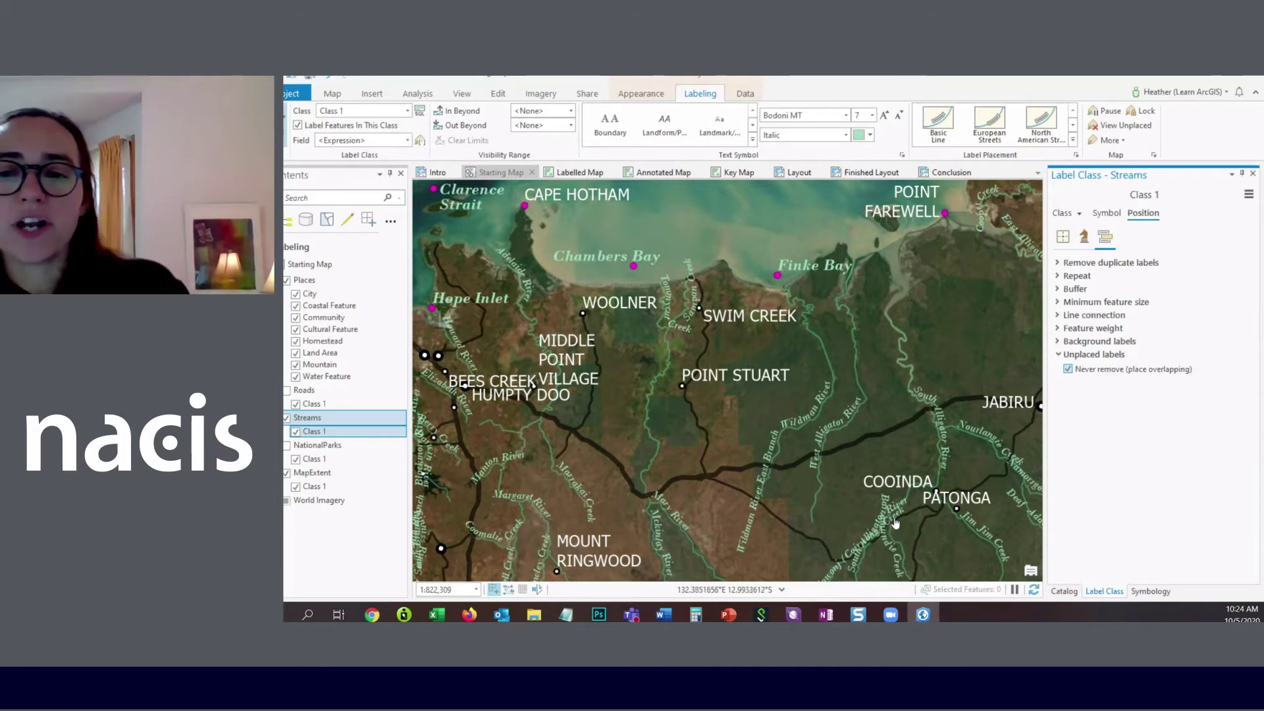
click(1068, 369)
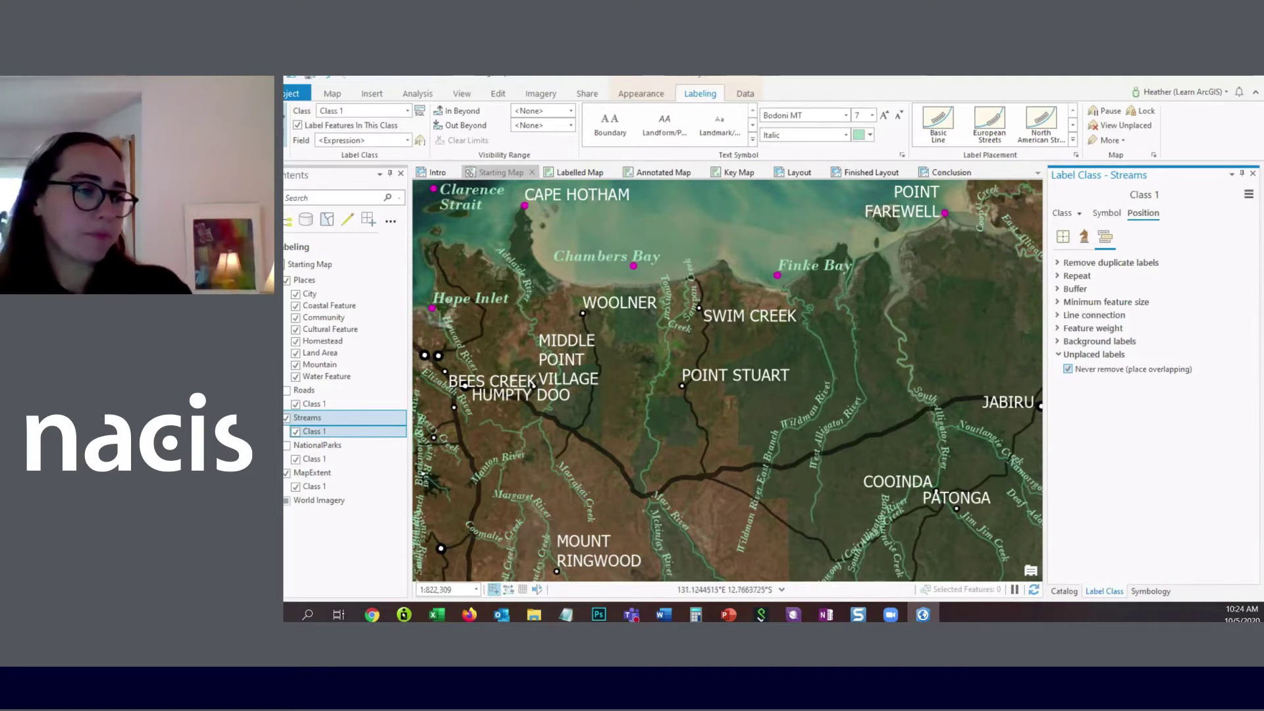
Step: Compare the label placement around Darwin in the Labelled Map with the Annotated Map
key(alt+Tab)
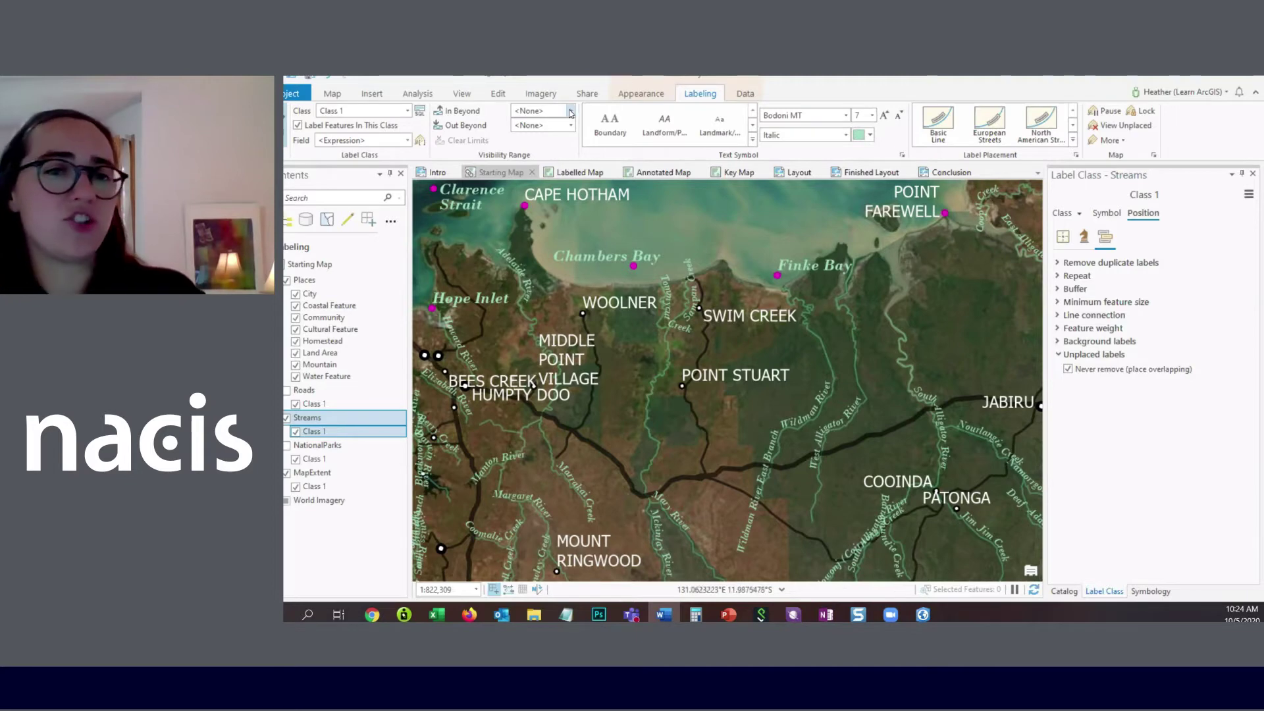
click(569, 172)
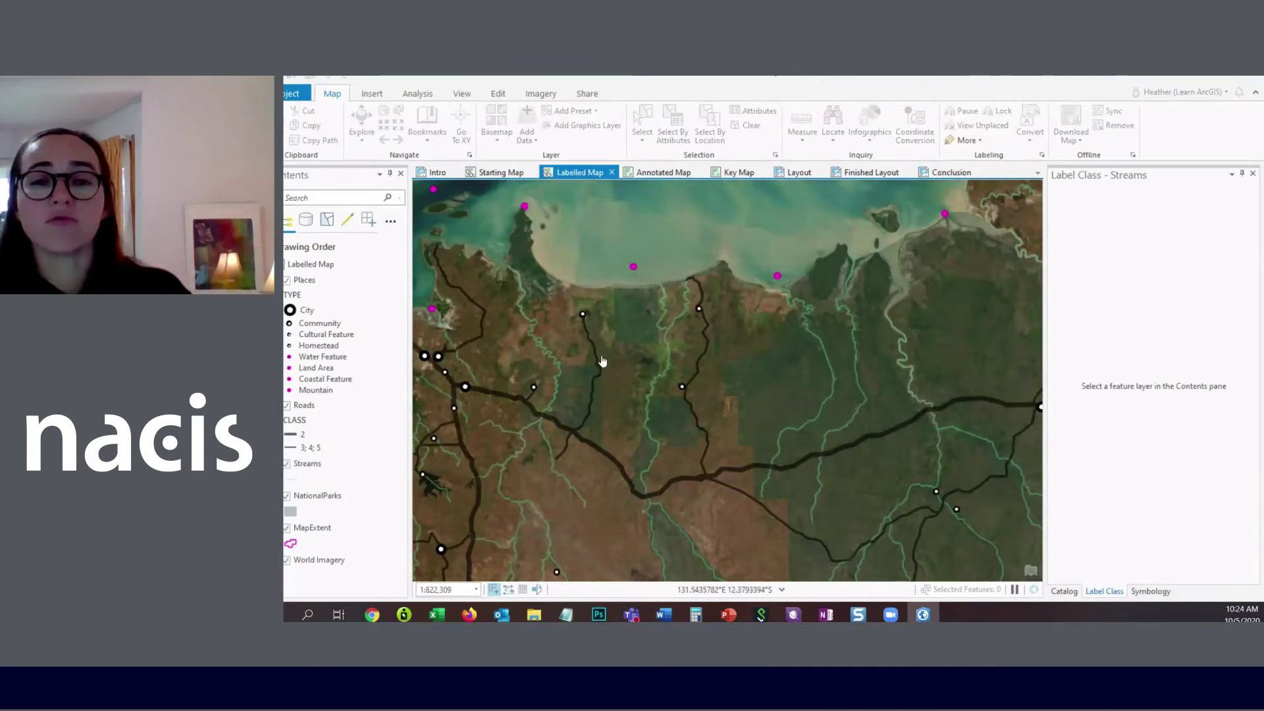
drag(602, 361, 947, 358)
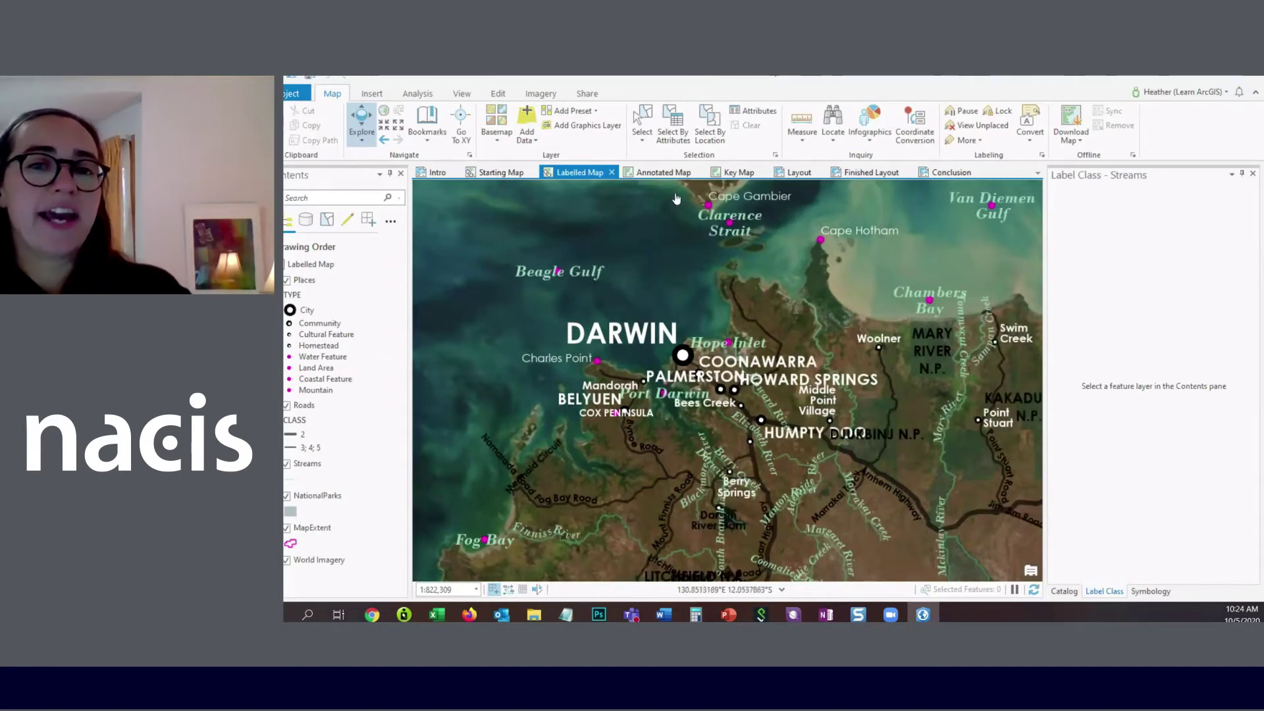
click(670, 175)
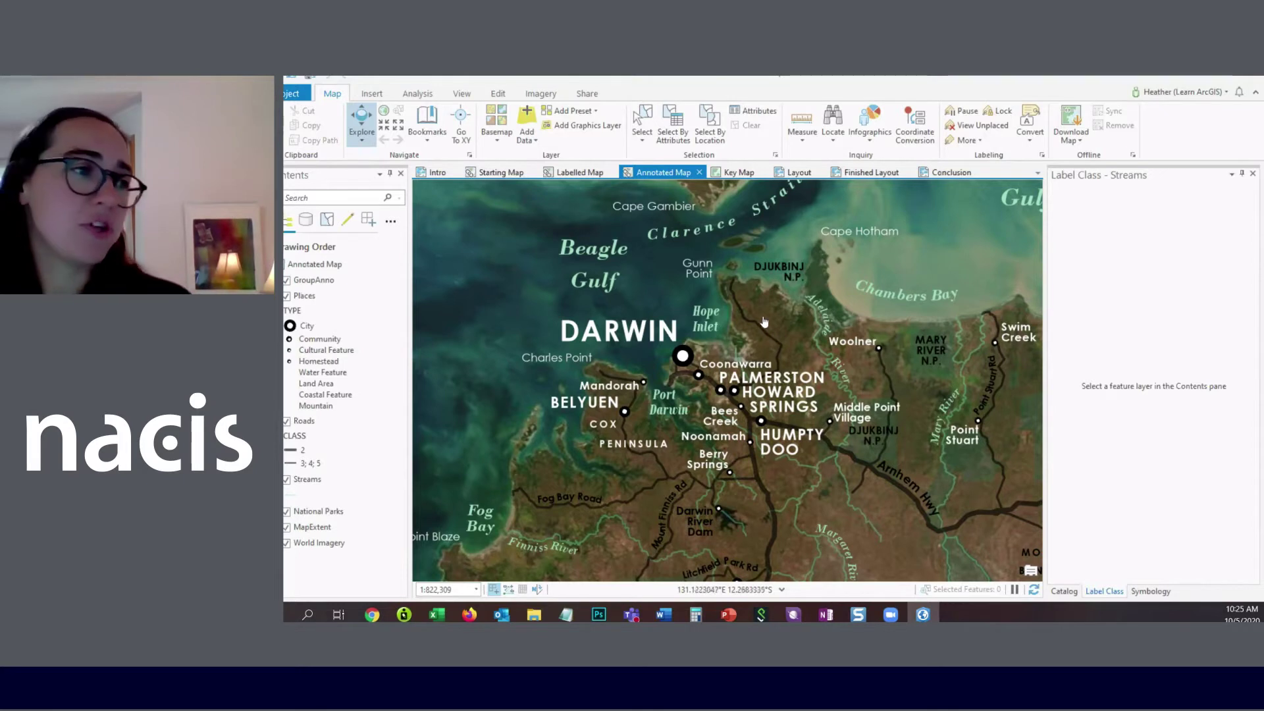
Step: Convert all layers' labels in the Labelled Map to annotation over the full map extent, with darwin.gdb as the output geodatabase
click(582, 172)
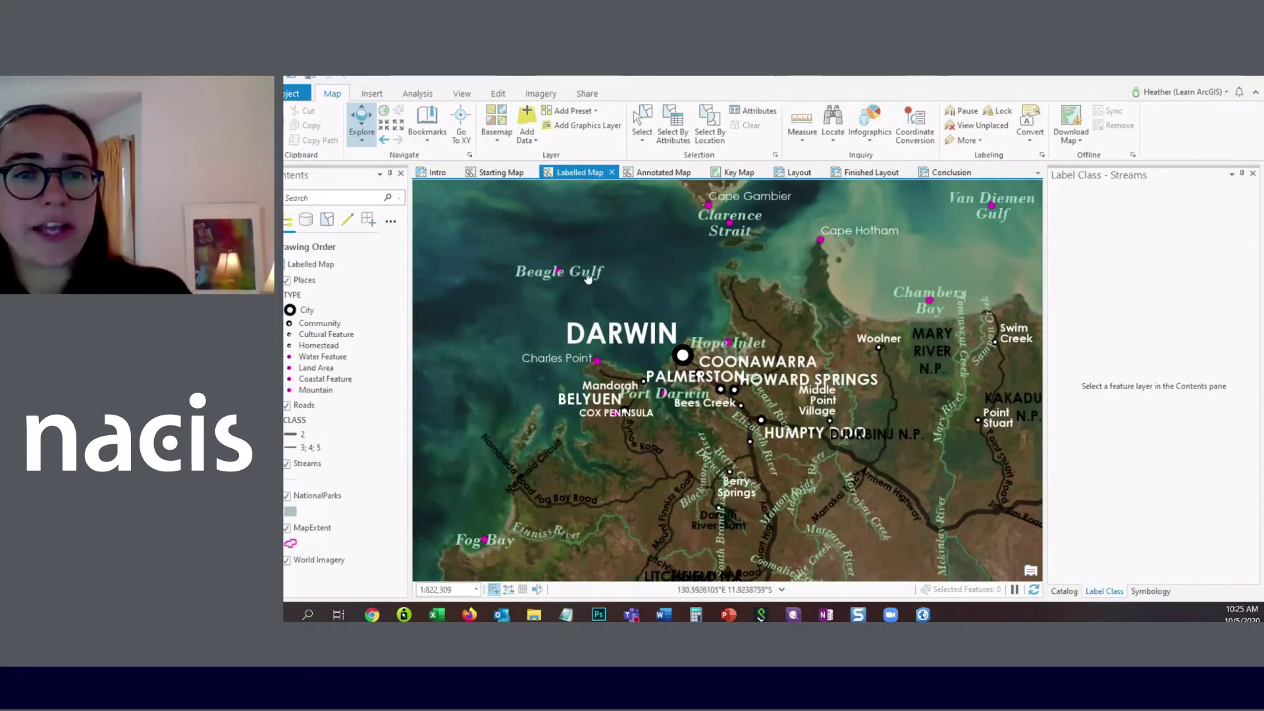
scroll(588, 304, down, 2)
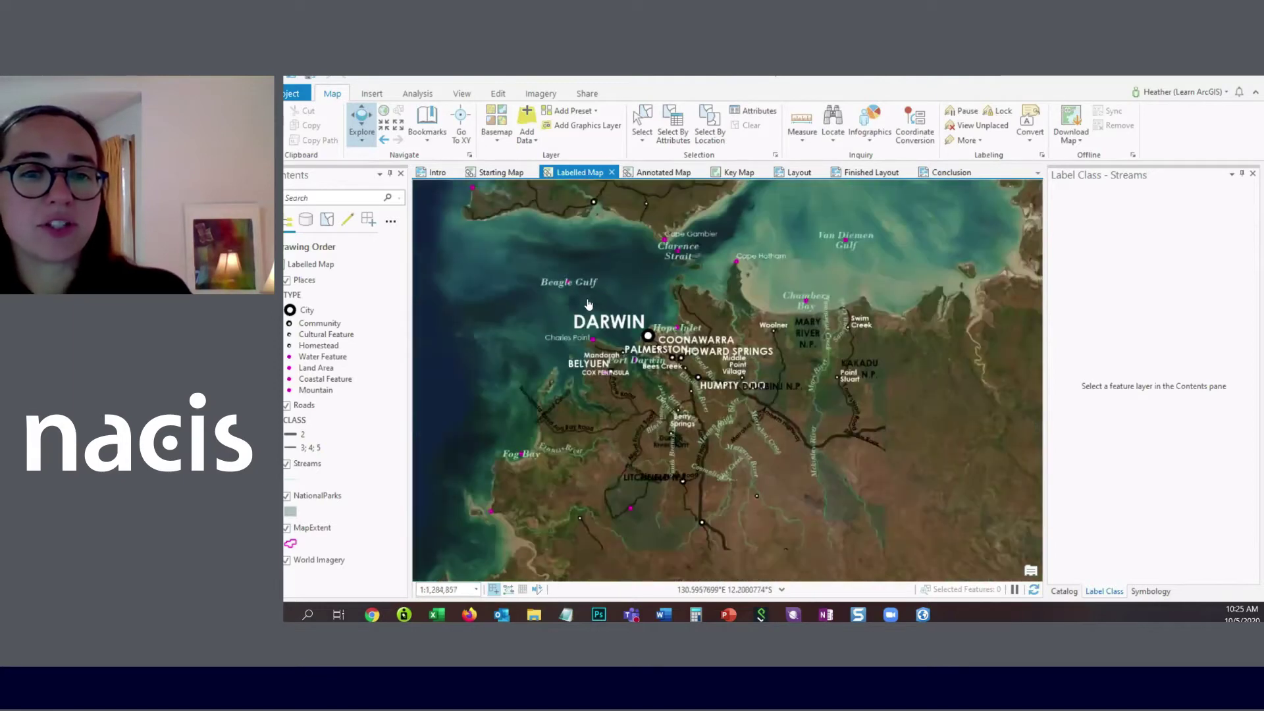
scroll(589, 304, down, 2)
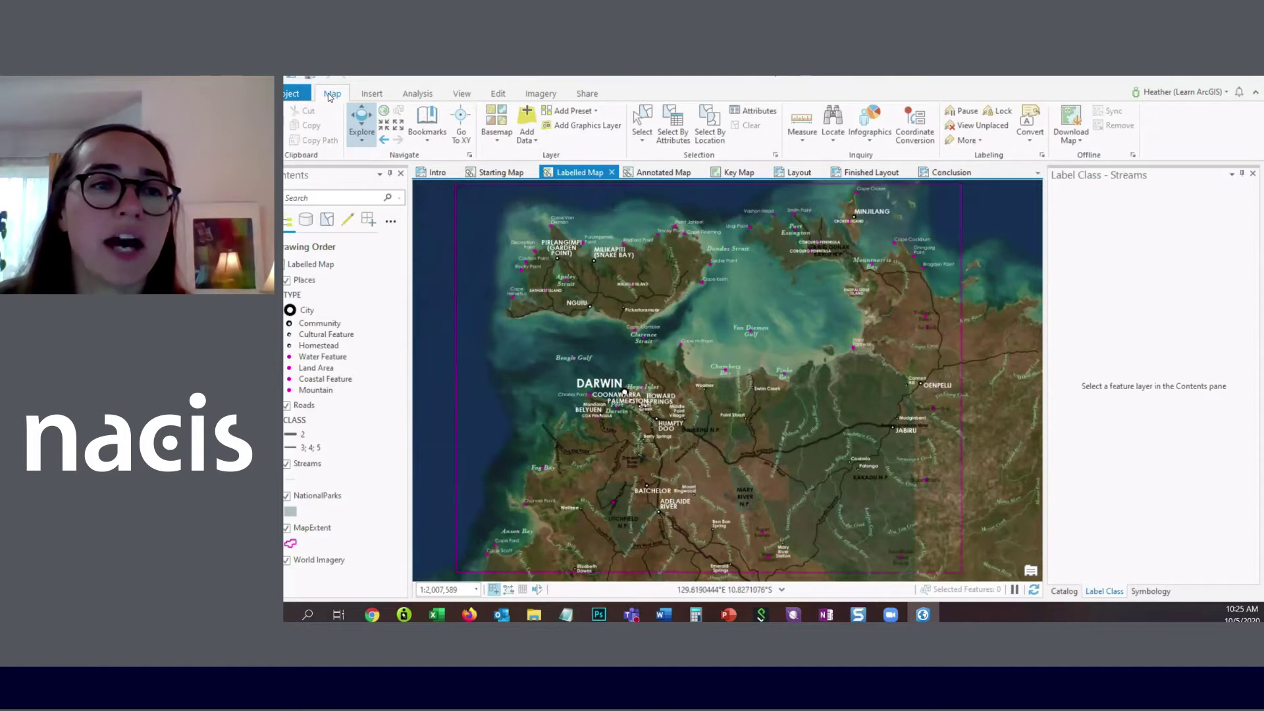
click(1038, 145)
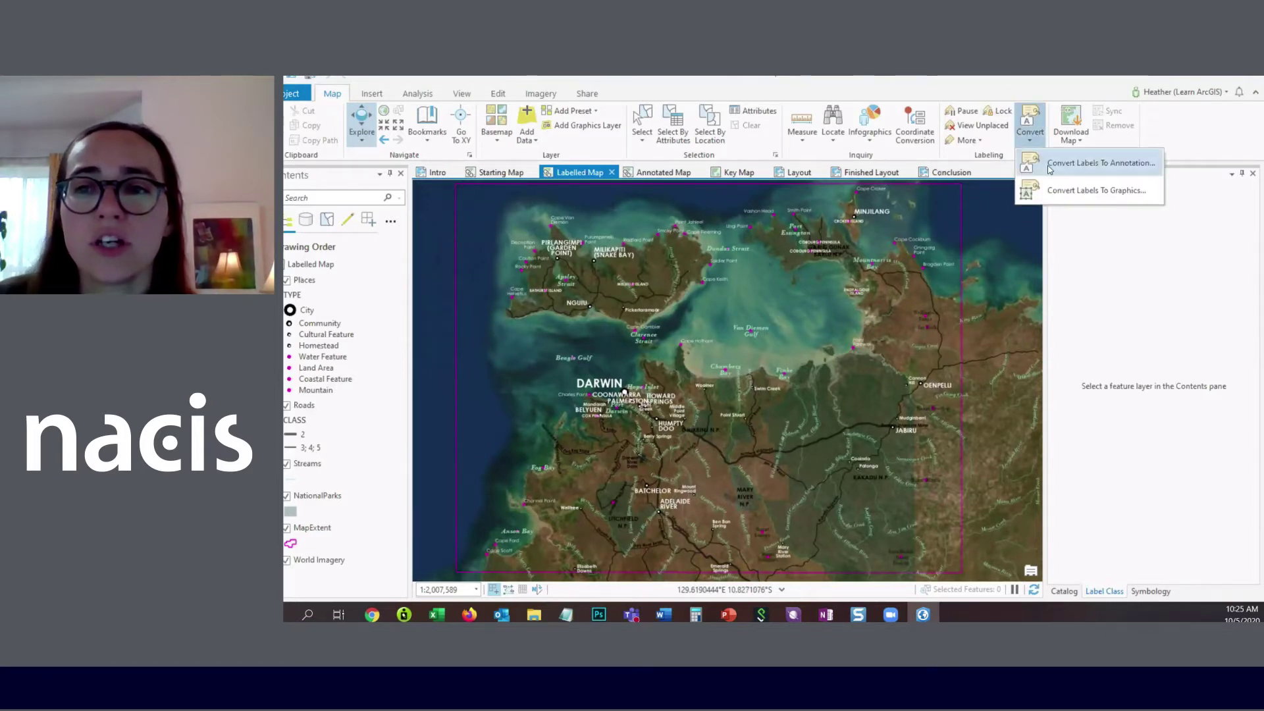
click(1050, 169)
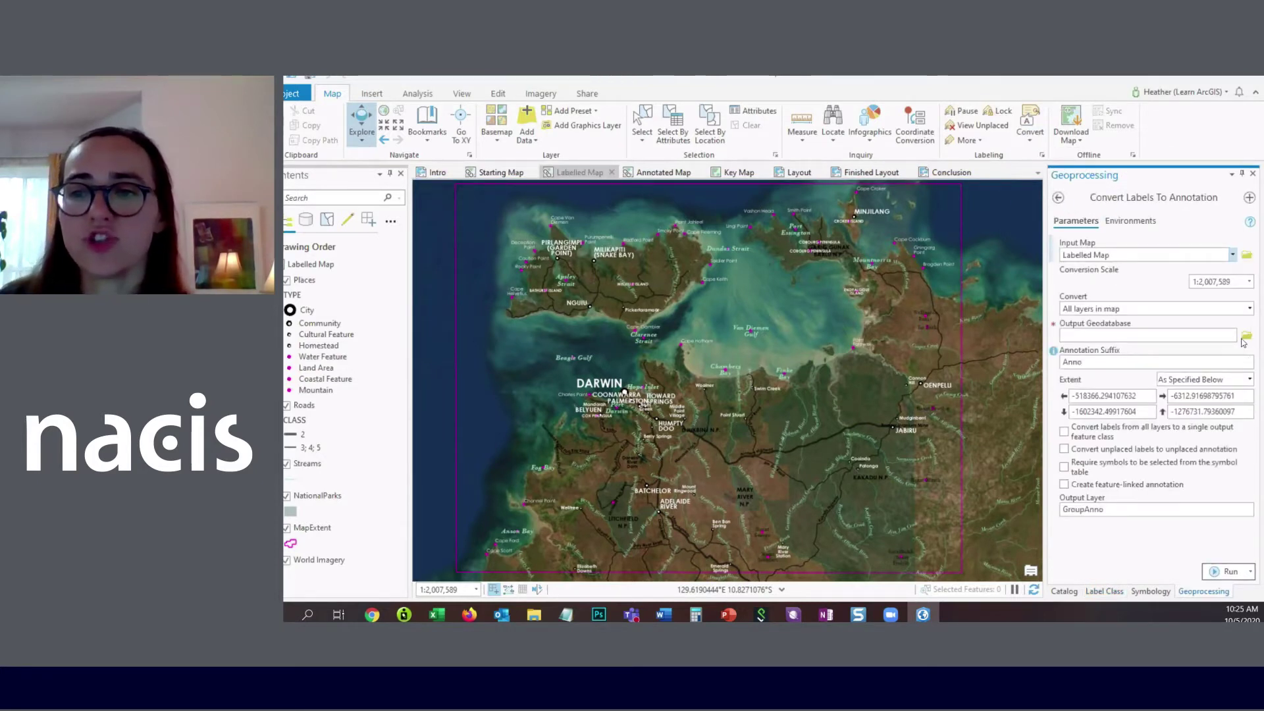
click(1247, 336)
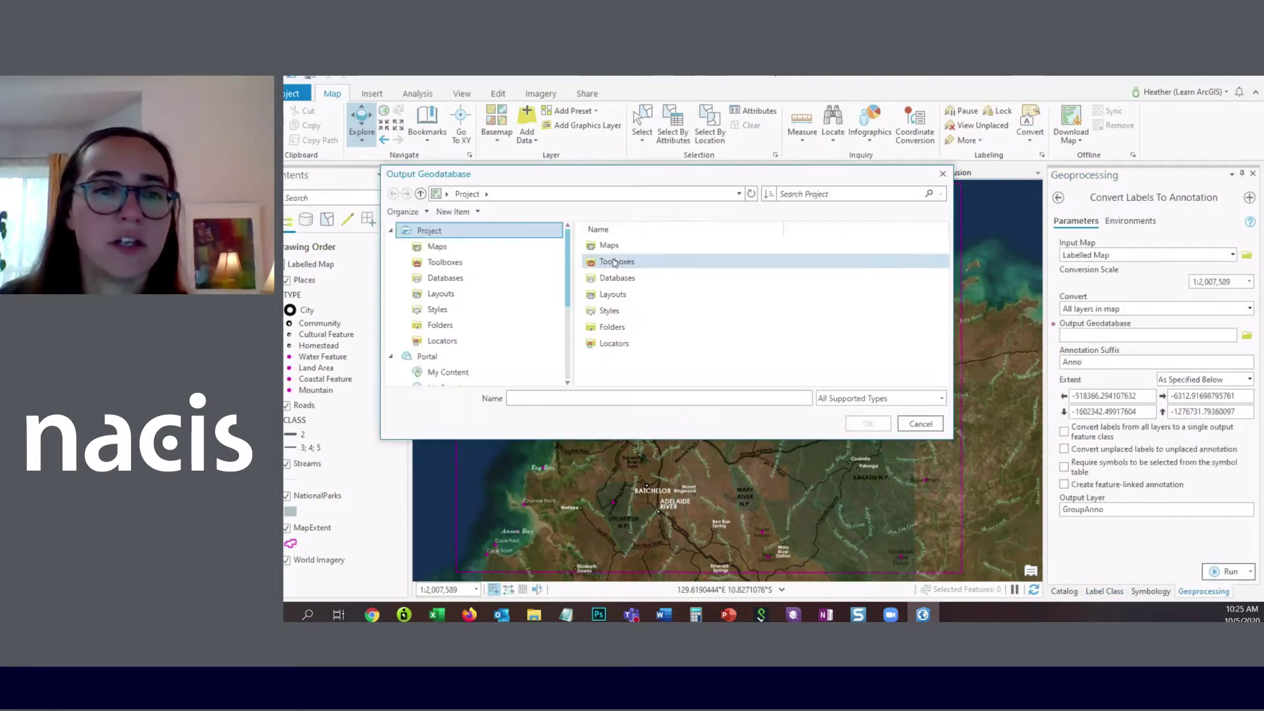
click(495, 276)
click(642, 245)
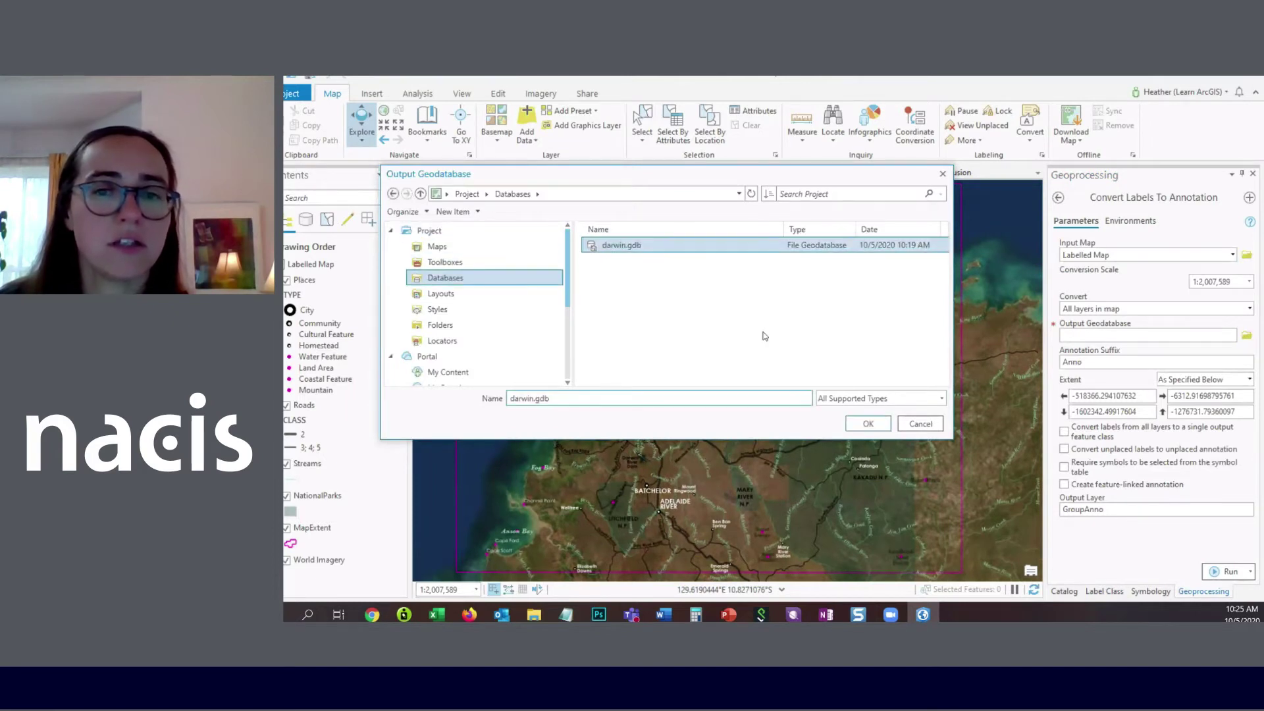
click(867, 422)
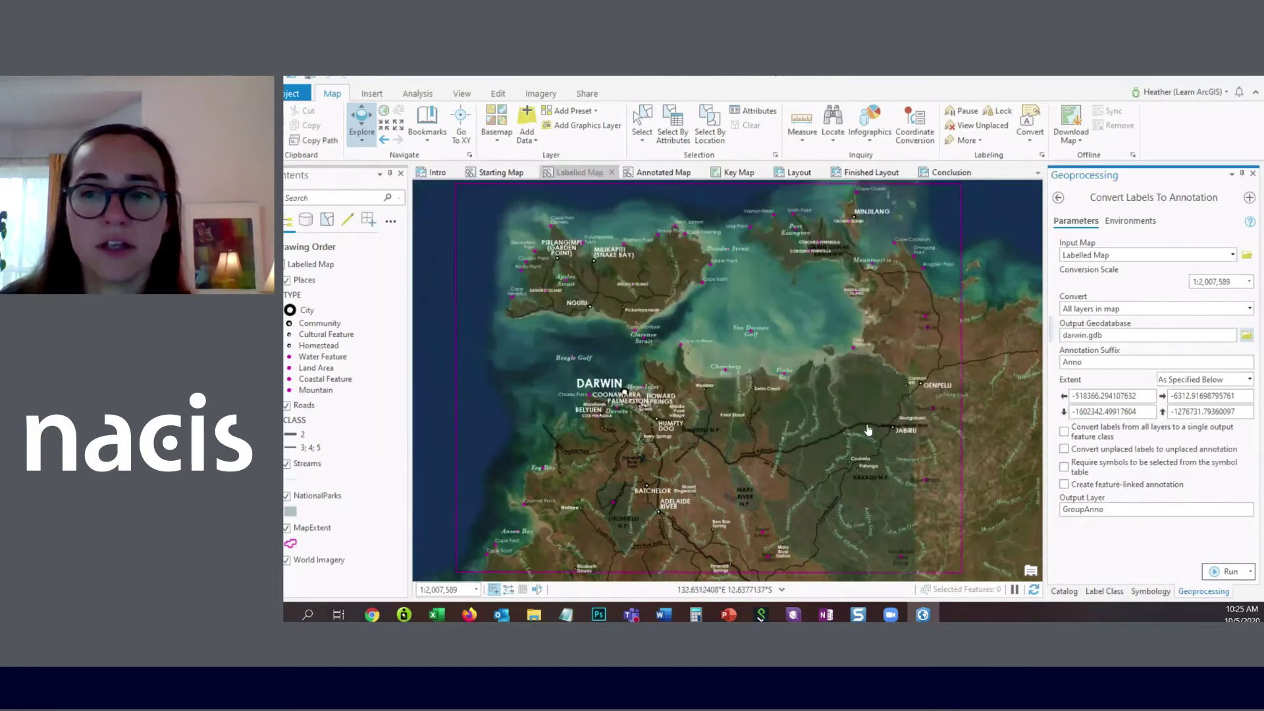
click(1231, 573)
mouse_move(1229, 578)
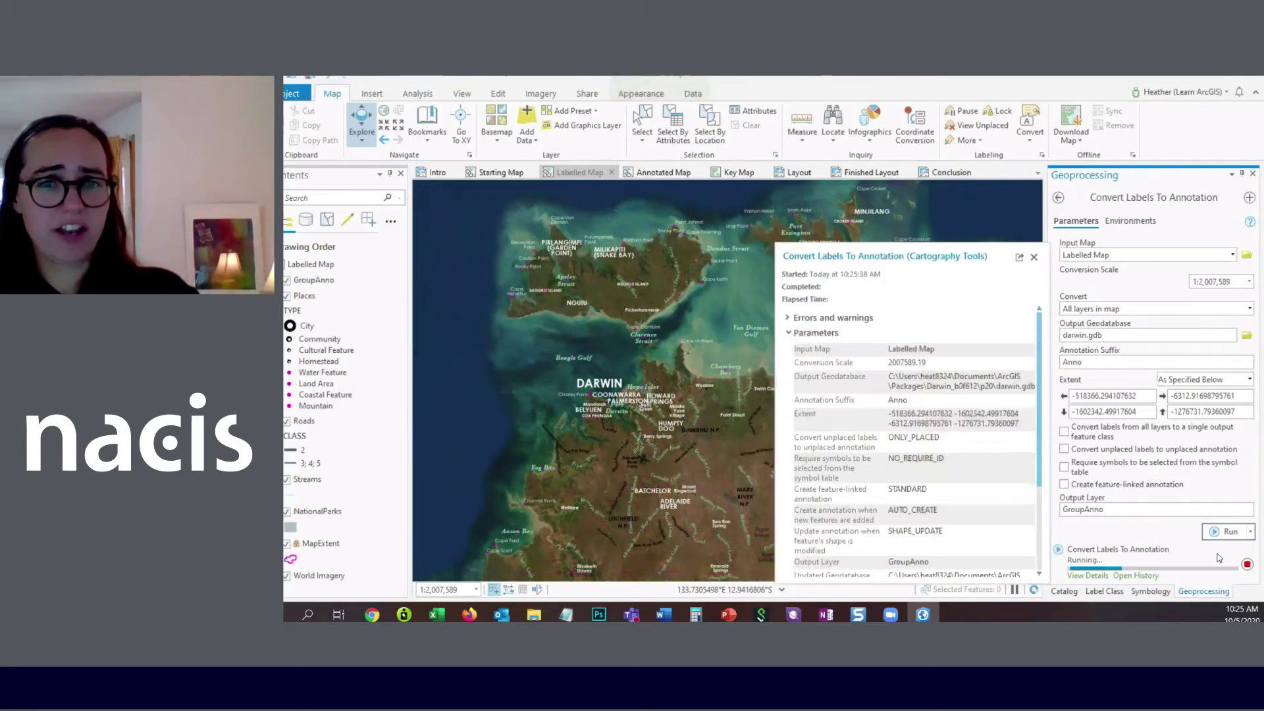
click(1034, 258)
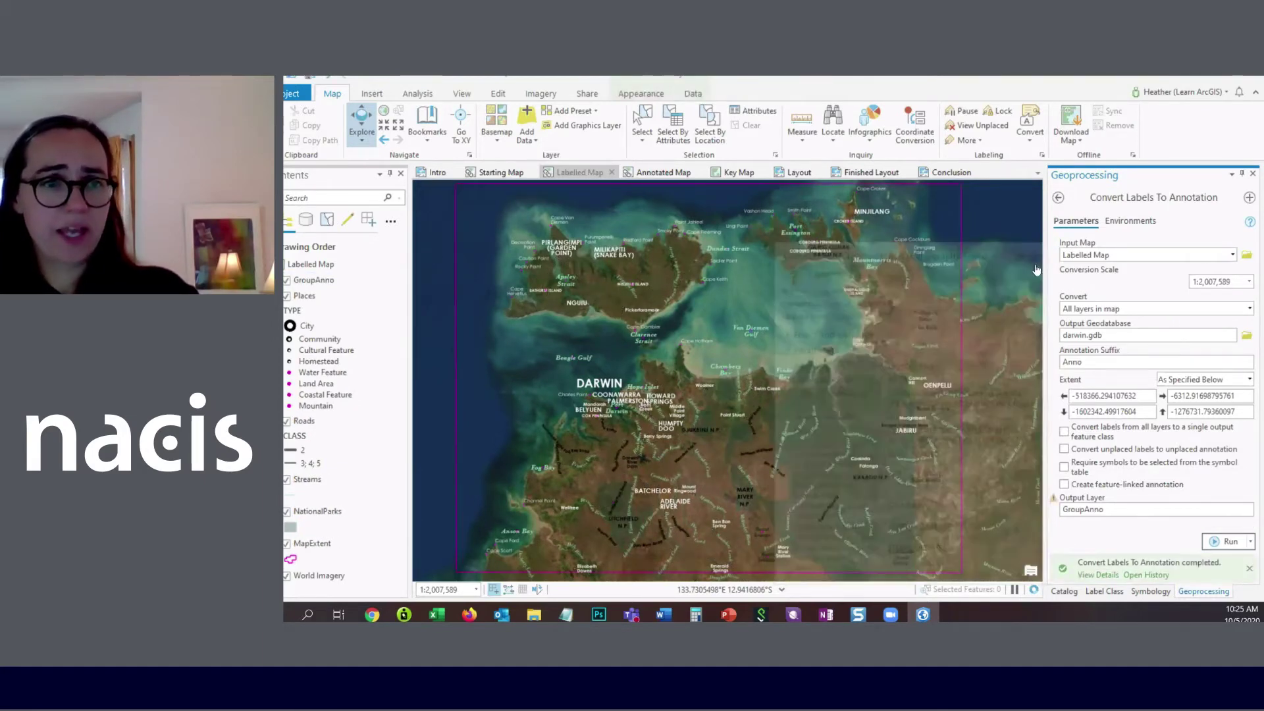
Step: Expand the GroupAnno layer group and switch its visibility off and on to check the converted annotation
click(323, 280)
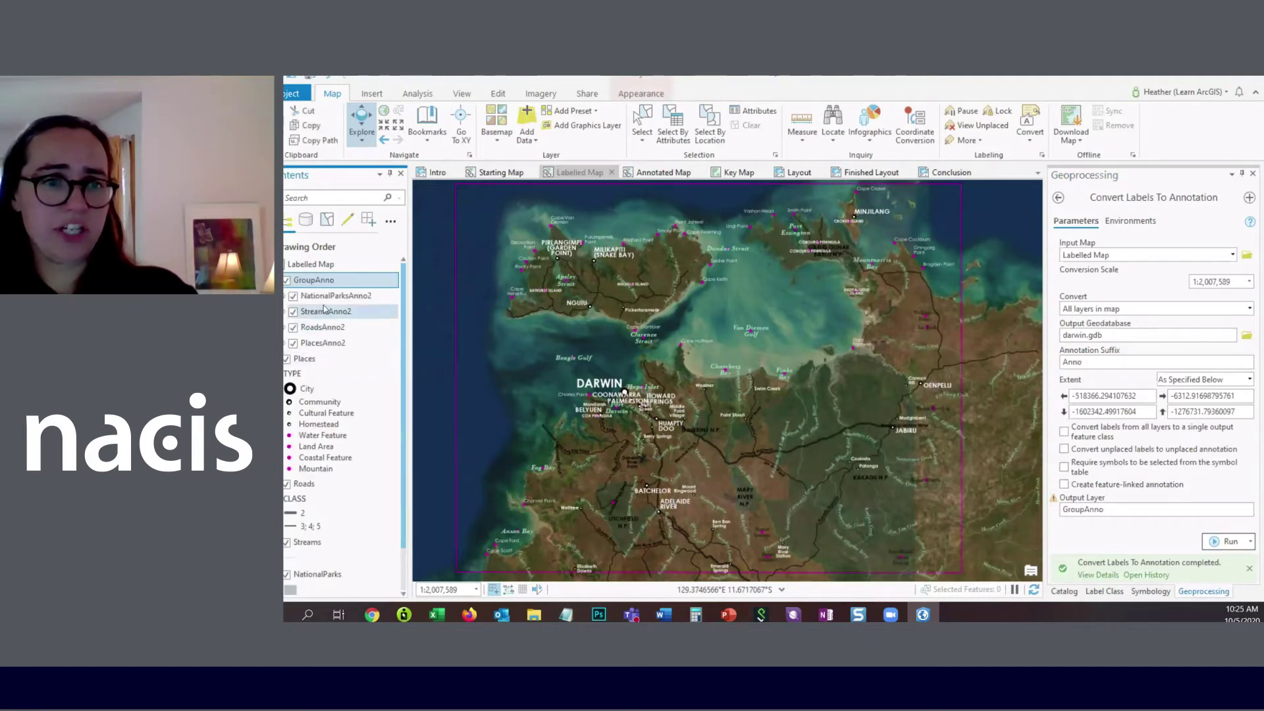
click(287, 280)
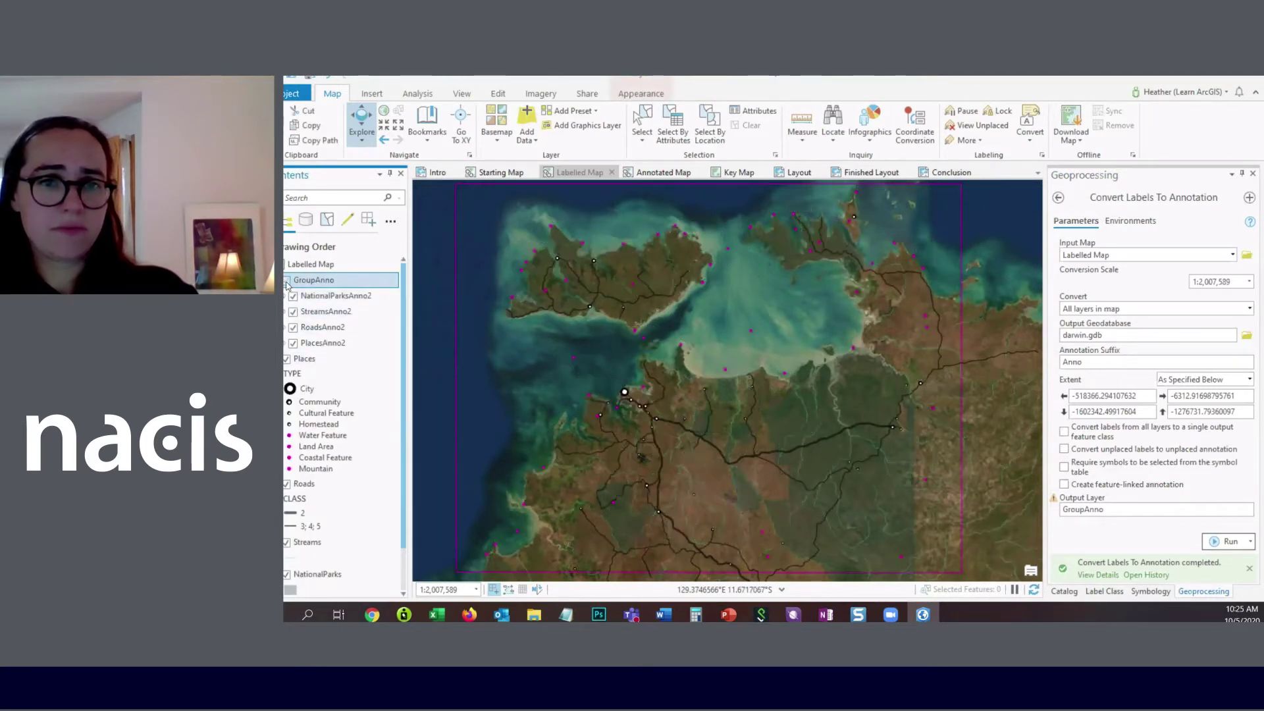
click(287, 280)
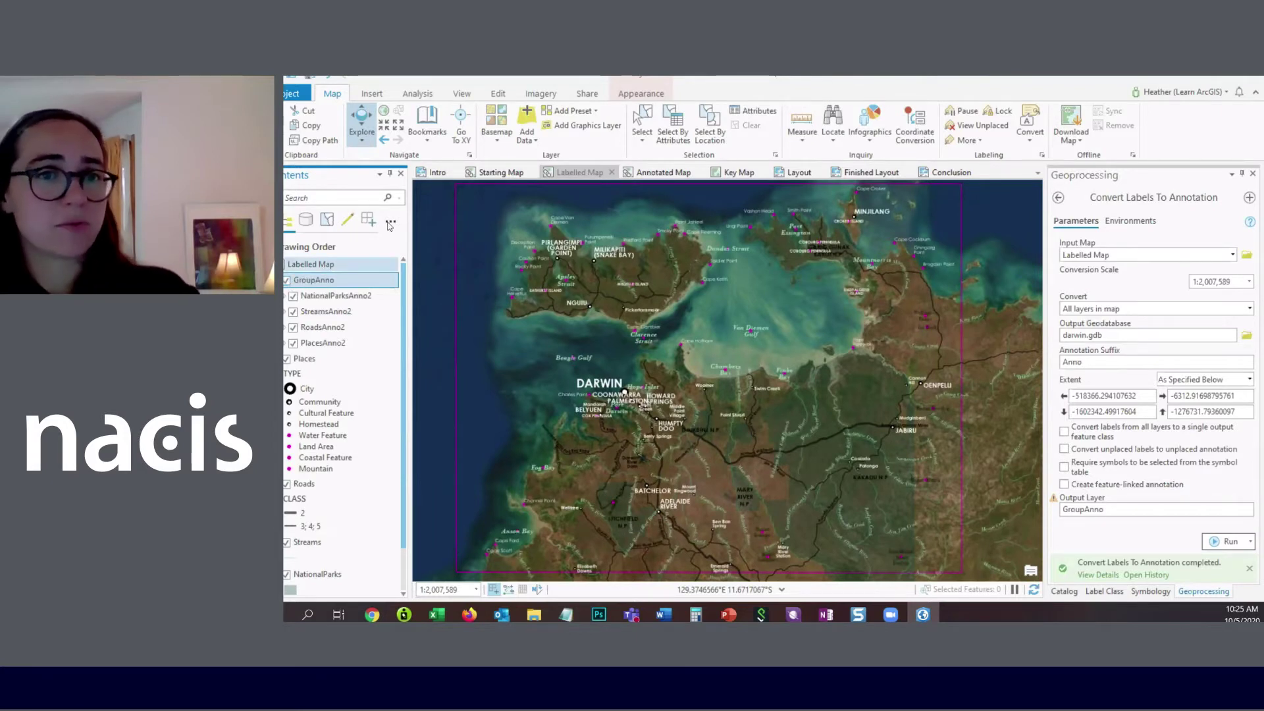
Step: Move the Point Farewell annotation westward over the water so it sits directly above its point, and finish the edit
click(499, 94)
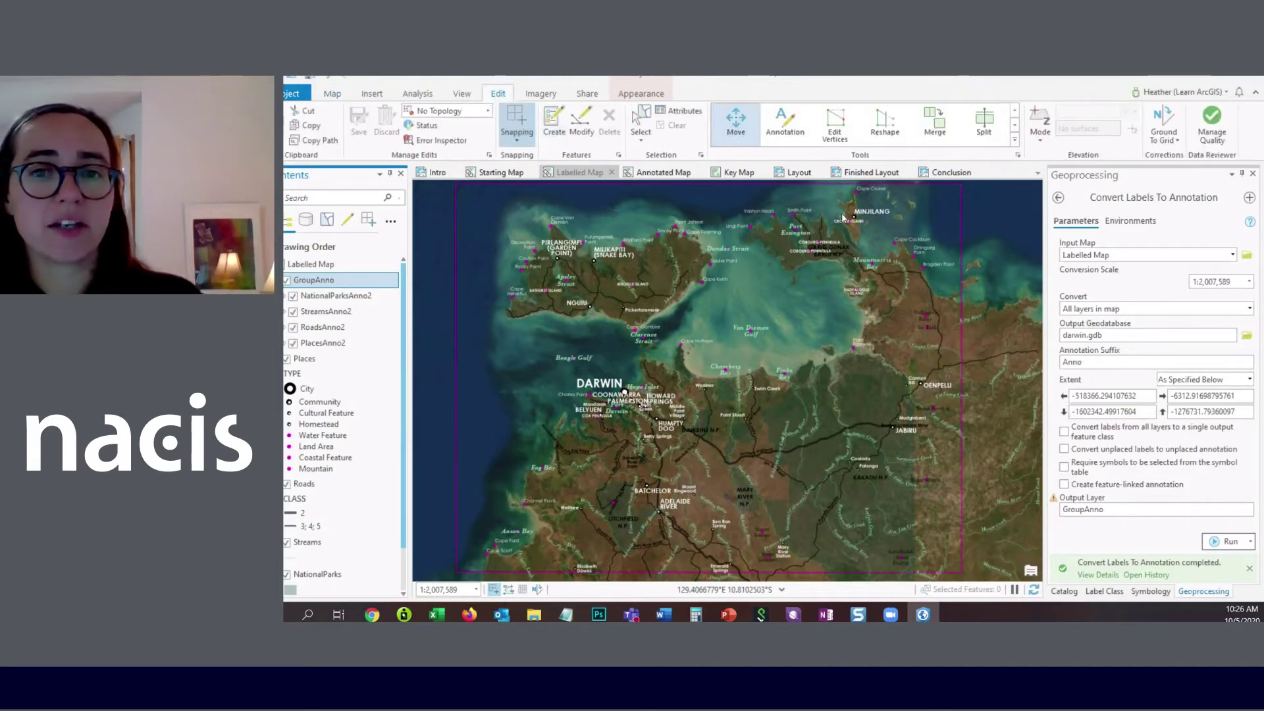
scroll(875, 356, up, 2)
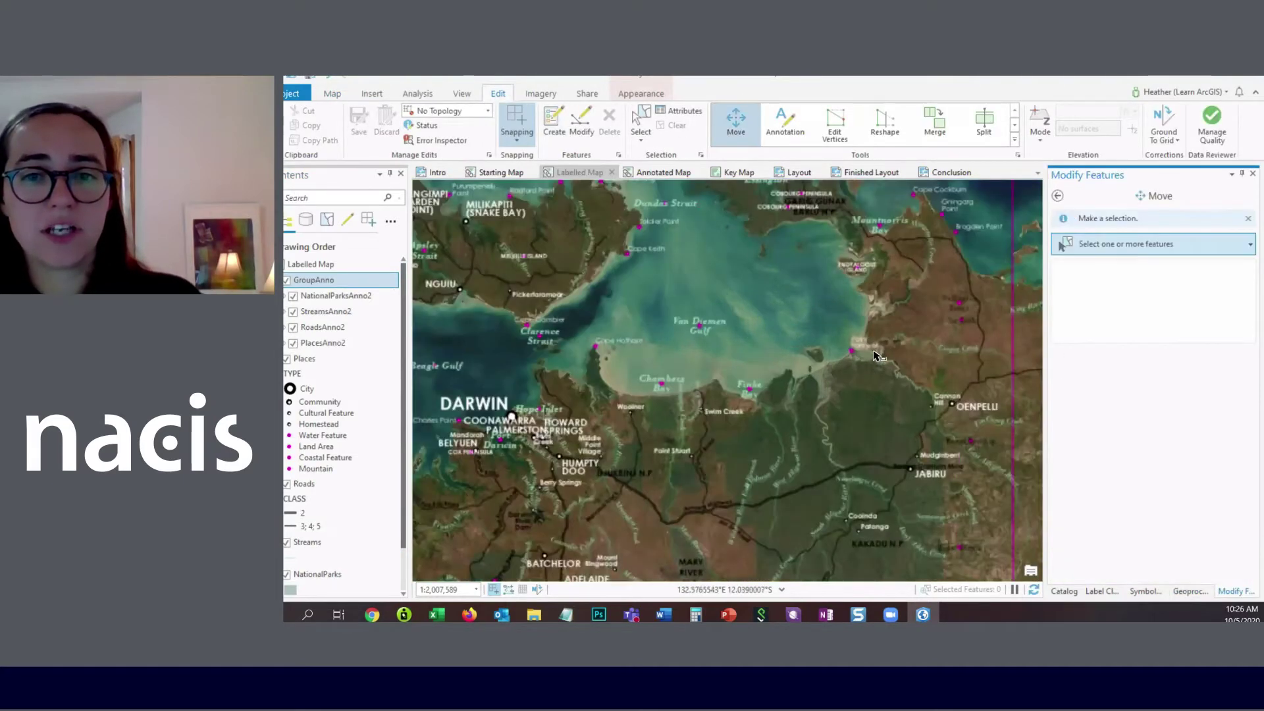
scroll(856, 345, up, 3)
click(828, 342)
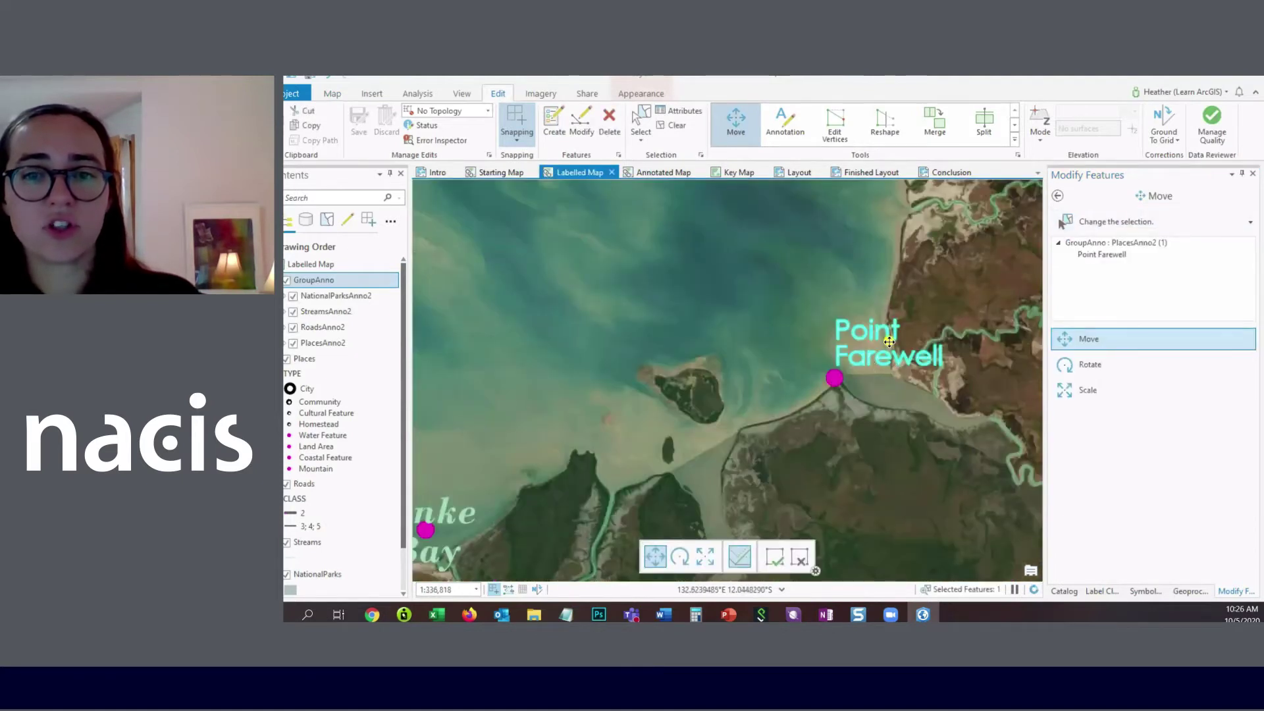
drag(828, 342, 802, 339)
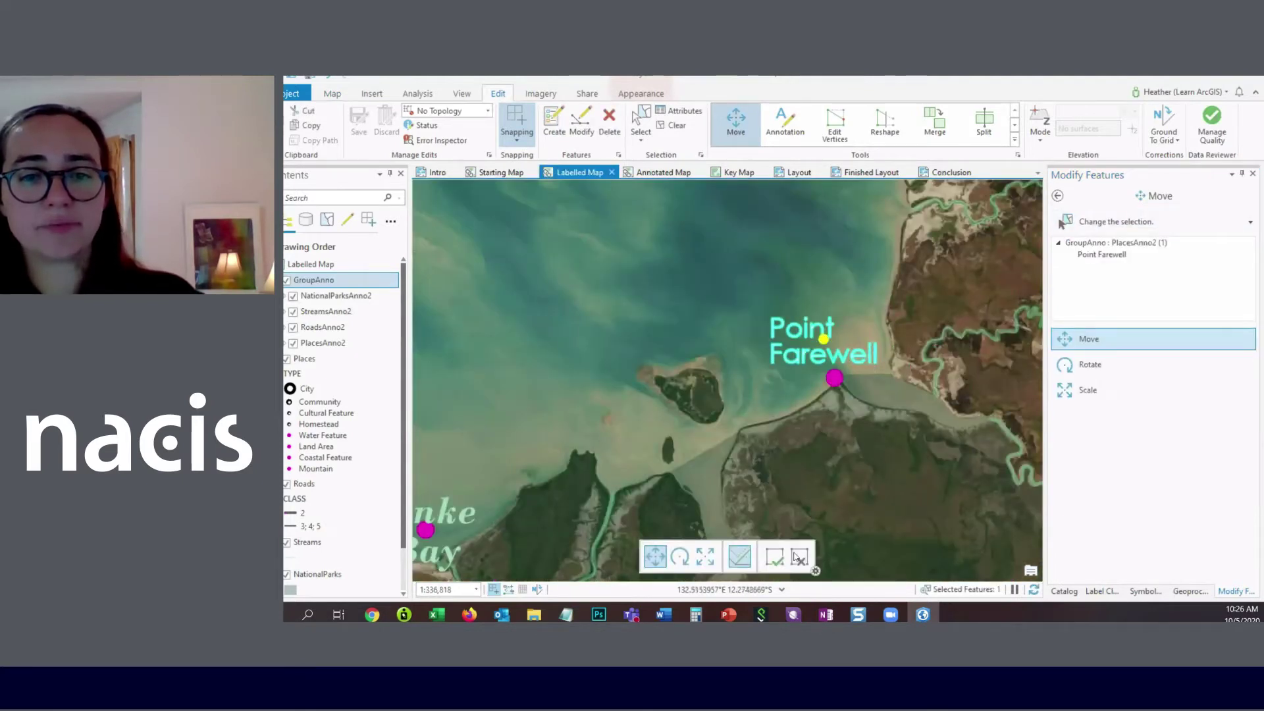
click(780, 562)
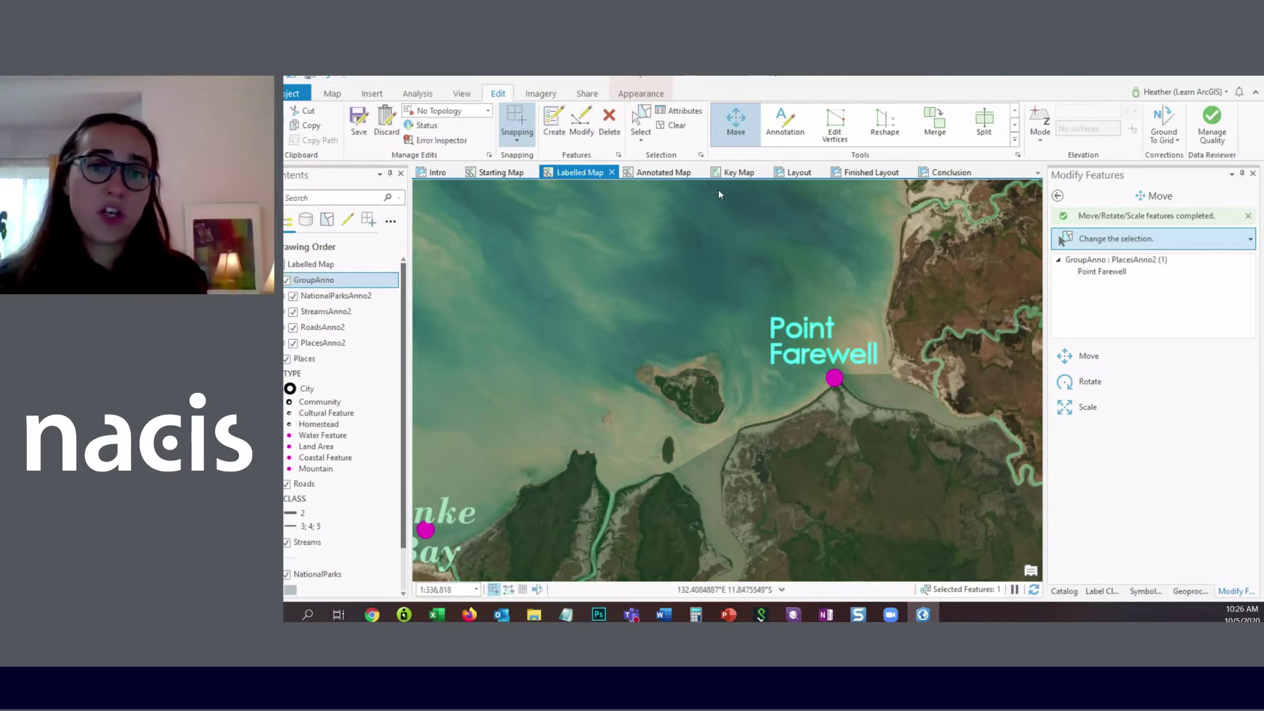
Step: Center-align the two-line Point Farewell annotation text, apply the change, and clear the selection
click(687, 112)
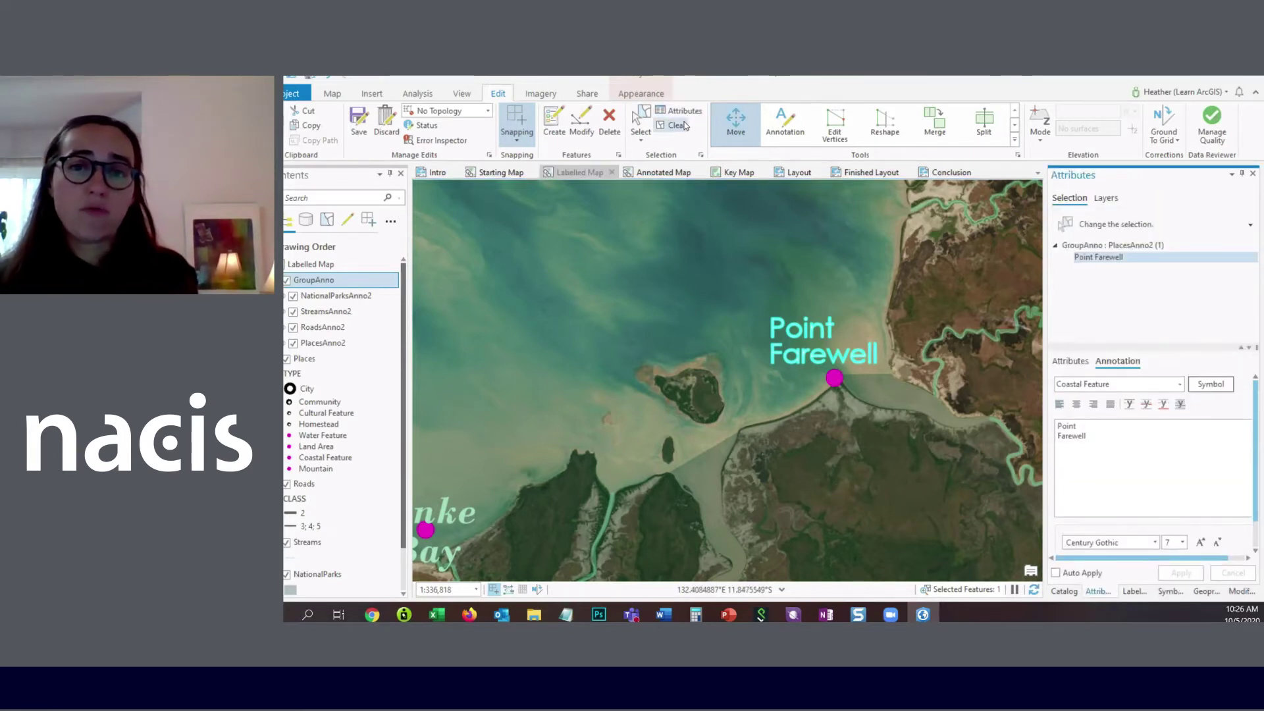
click(1079, 405)
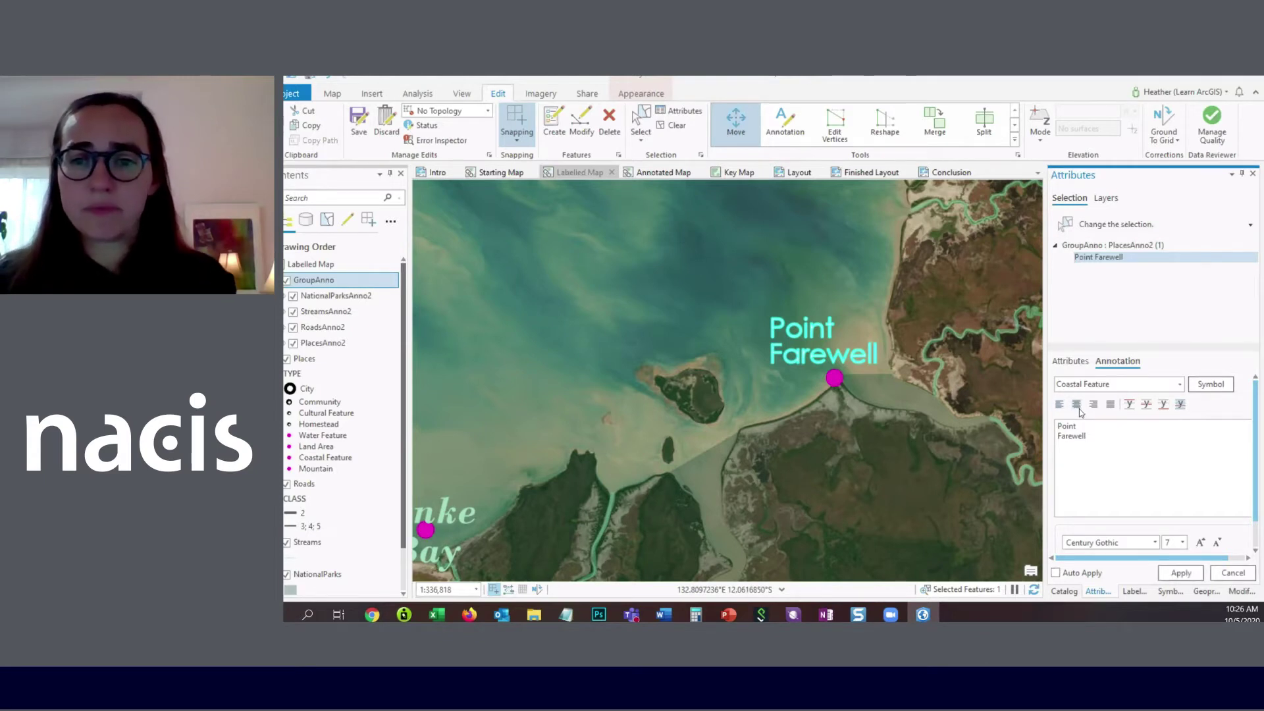
click(1178, 573)
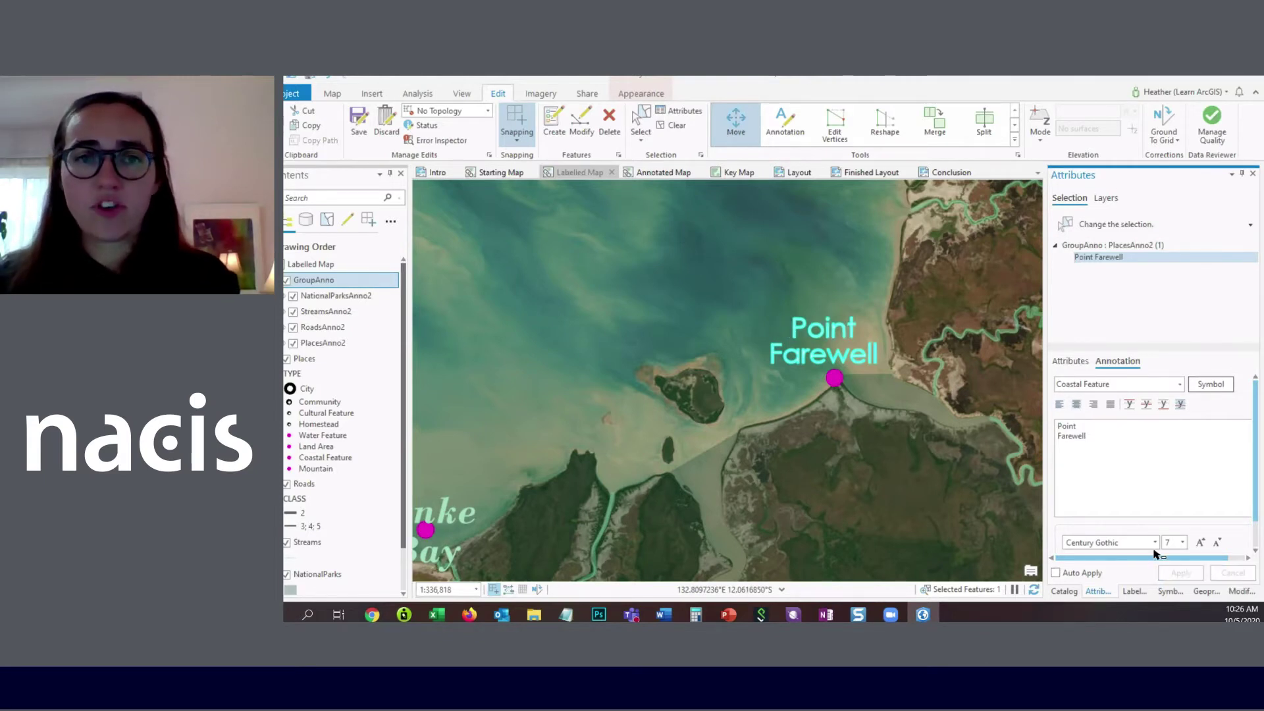
click(673, 125)
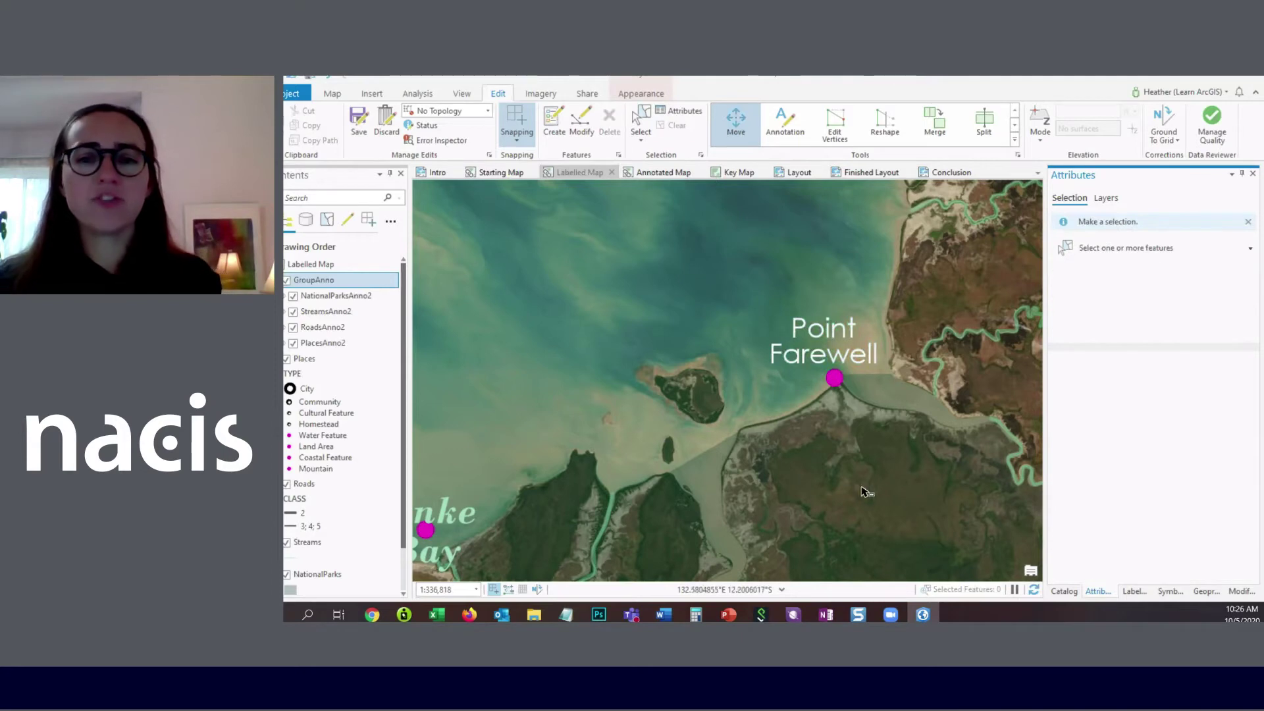
Step: Select the West Alligator River annotation with the Annotation tool and shift its separate "River" part slightly along the stream
drag(887, 523, 892, 262)
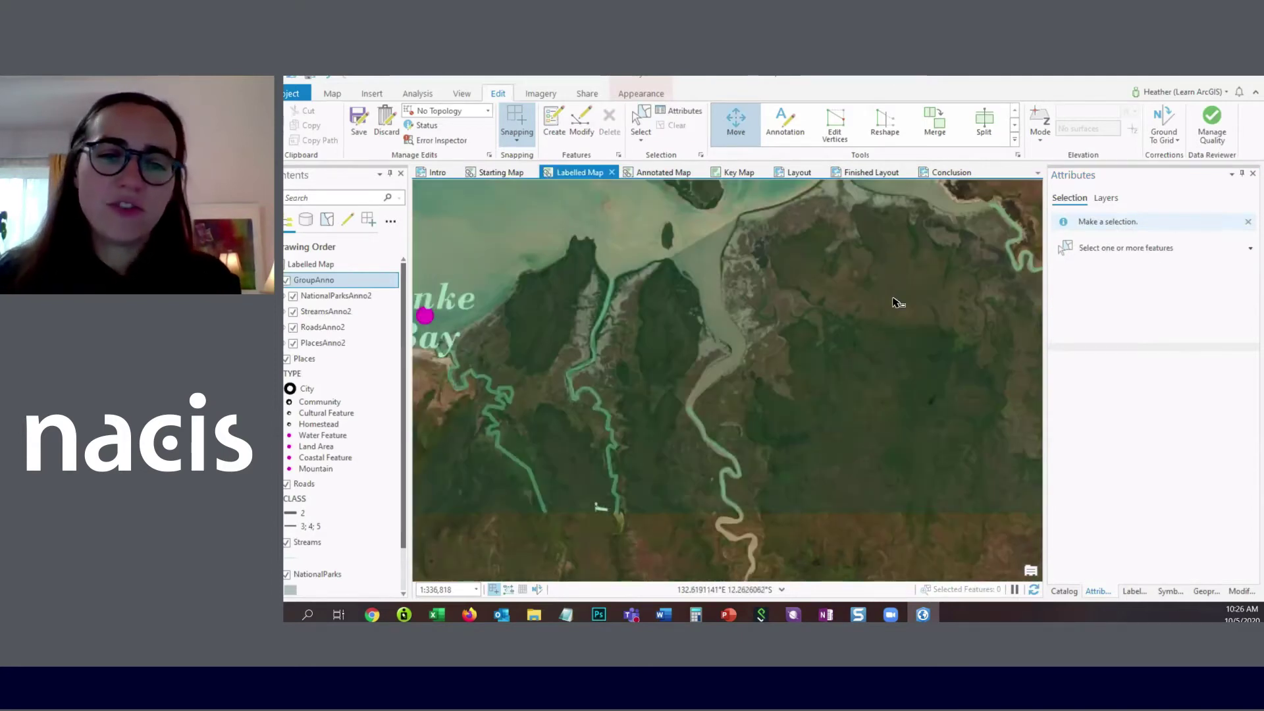
scroll(893, 299, down, 2)
drag(917, 319, 966, 207)
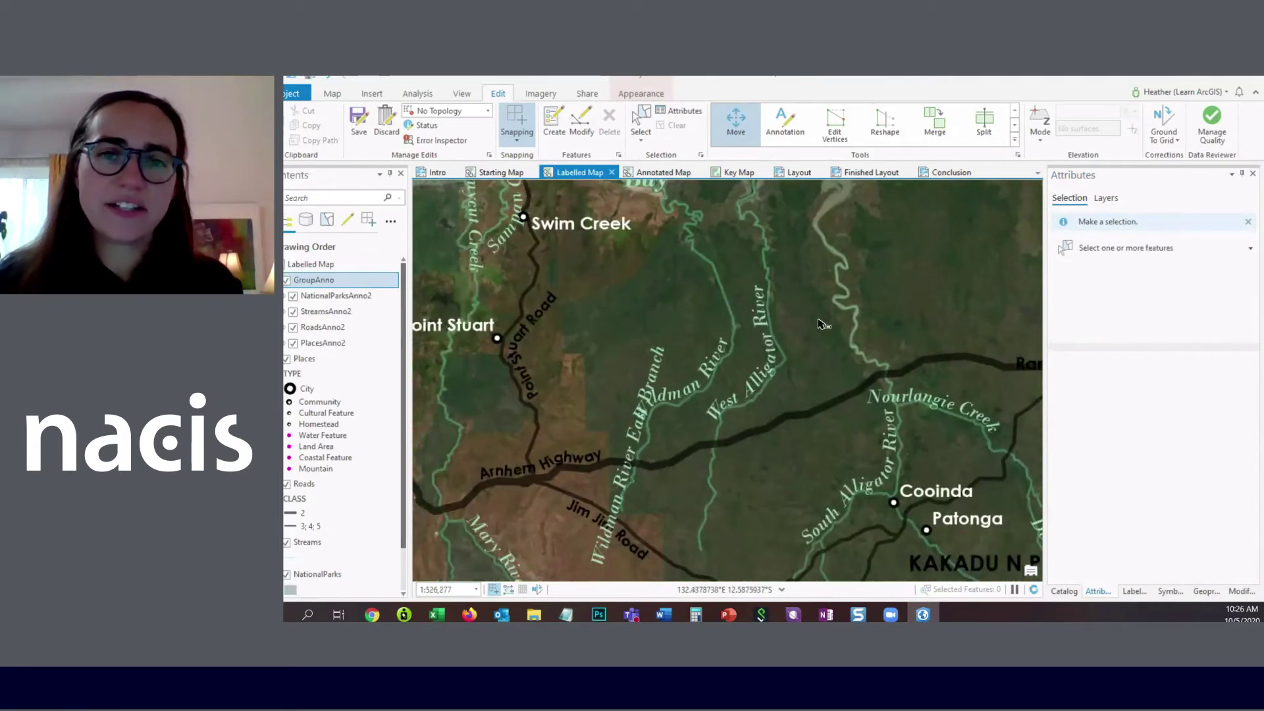
click(800, 136)
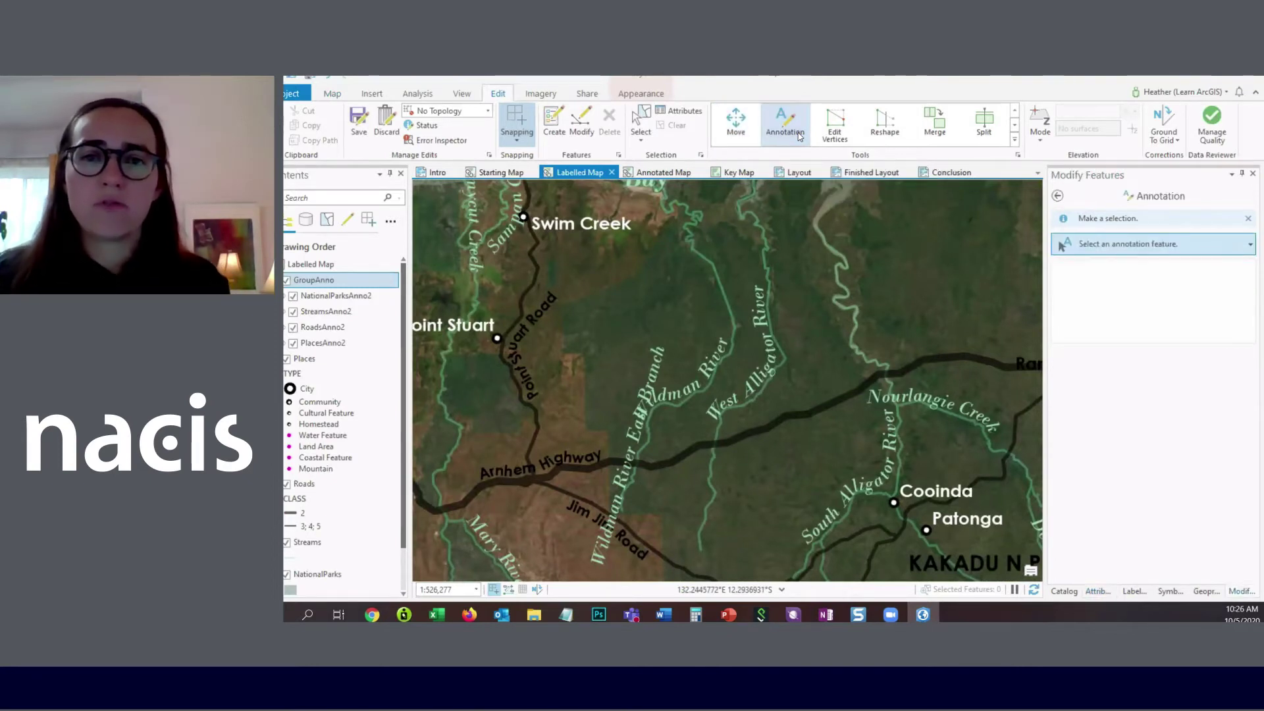
click(769, 388)
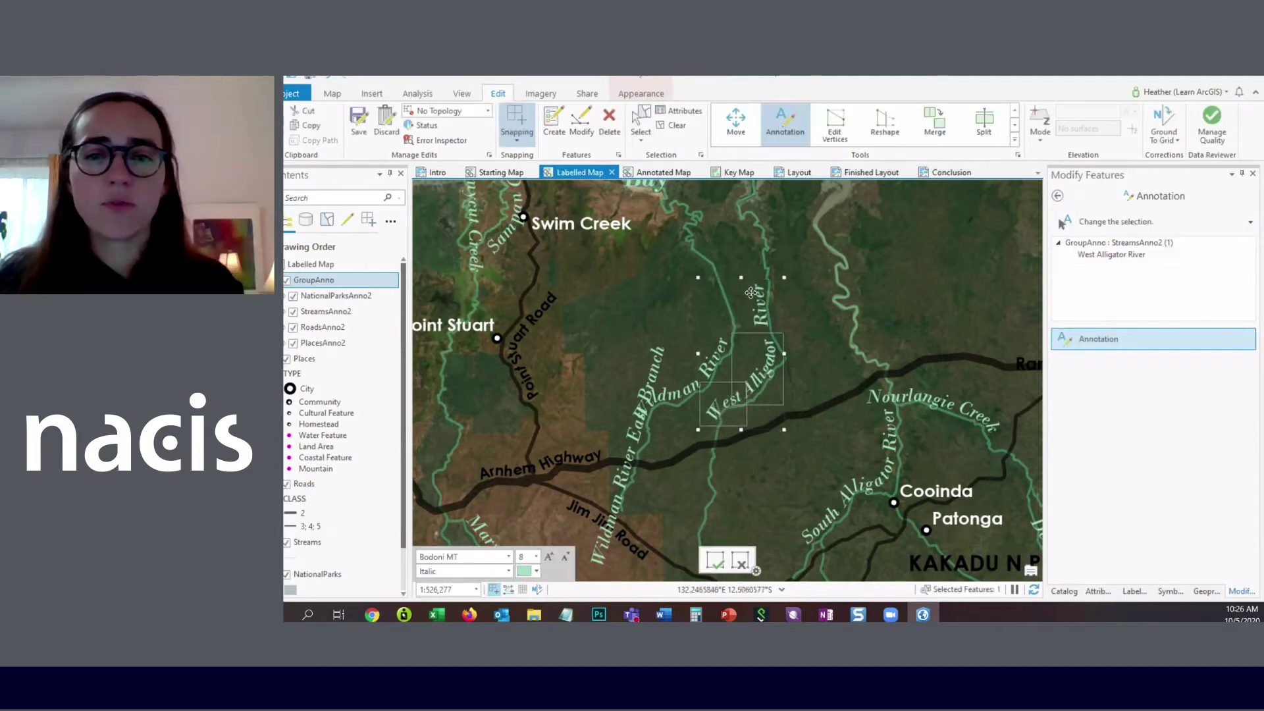
mouse_move(772, 354)
mouse_down()
mouse_move(723, 415)
mouse_move(755, 316)
mouse_move(751, 257)
mouse_move(757, 318)
mouse_up()
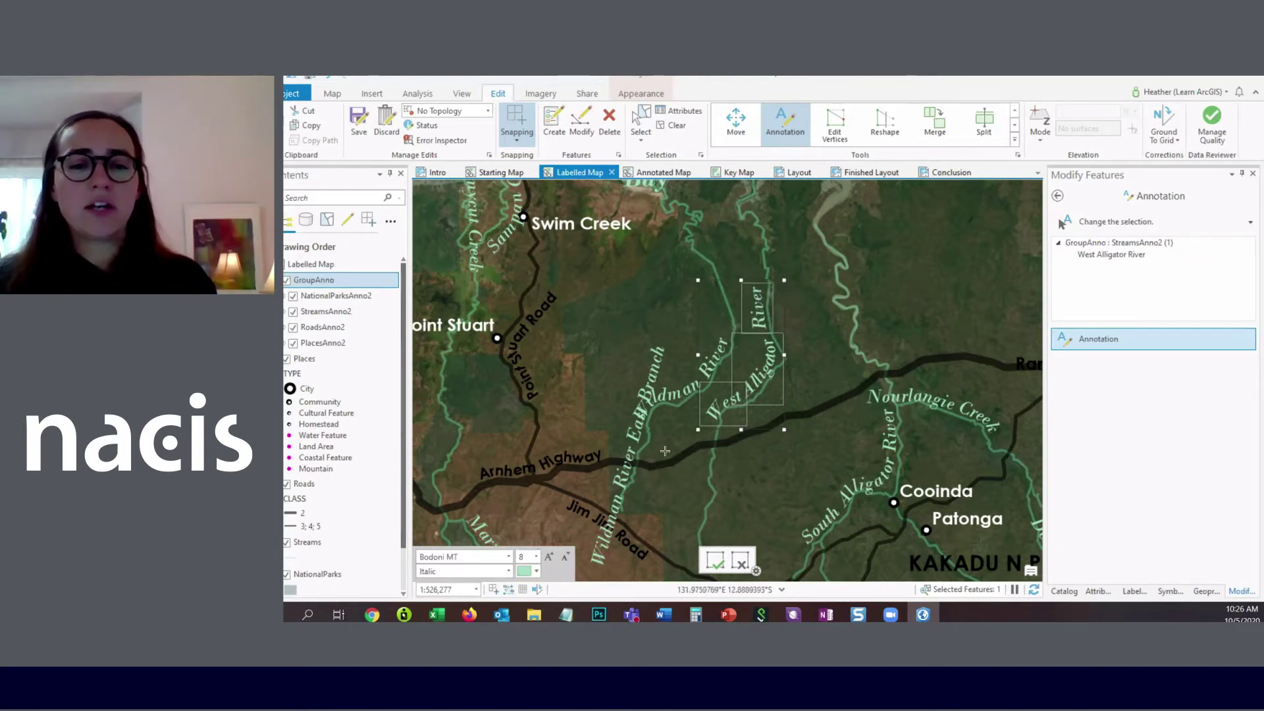
key(space)
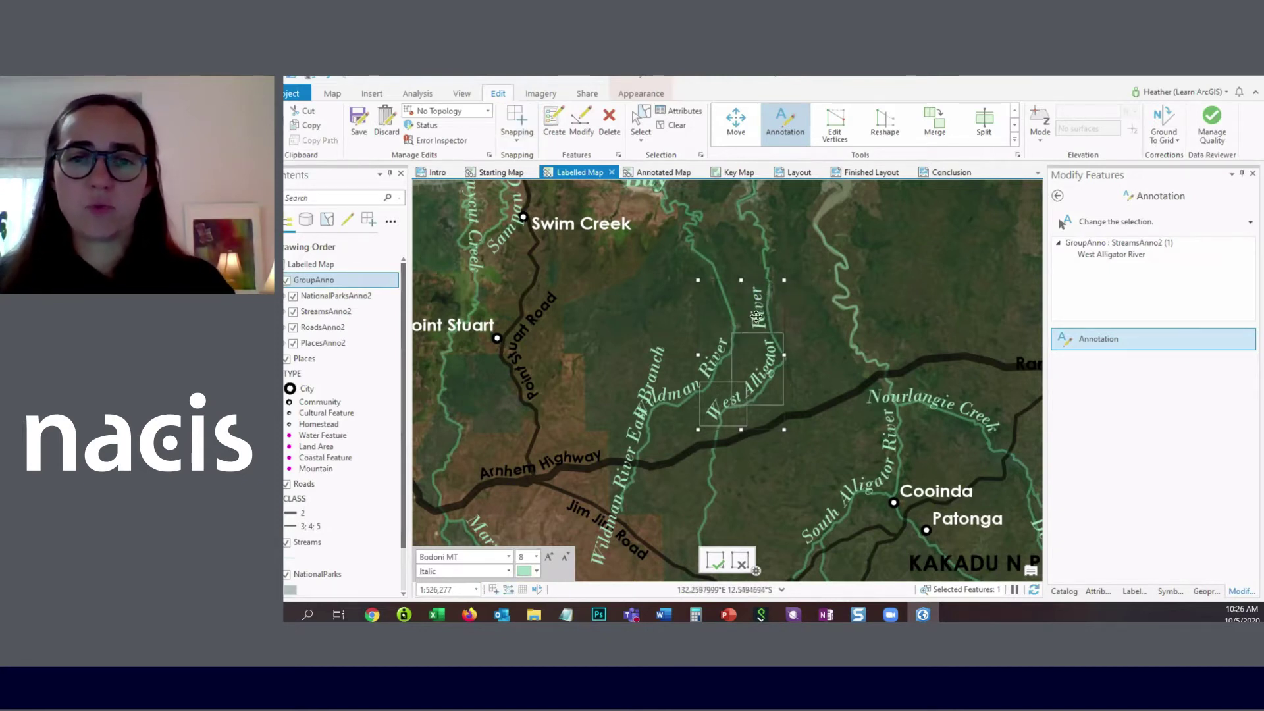
Step: Convert the West Alligator River annotation to a single part and set its curvature to Horizontal
right_click(758, 321)
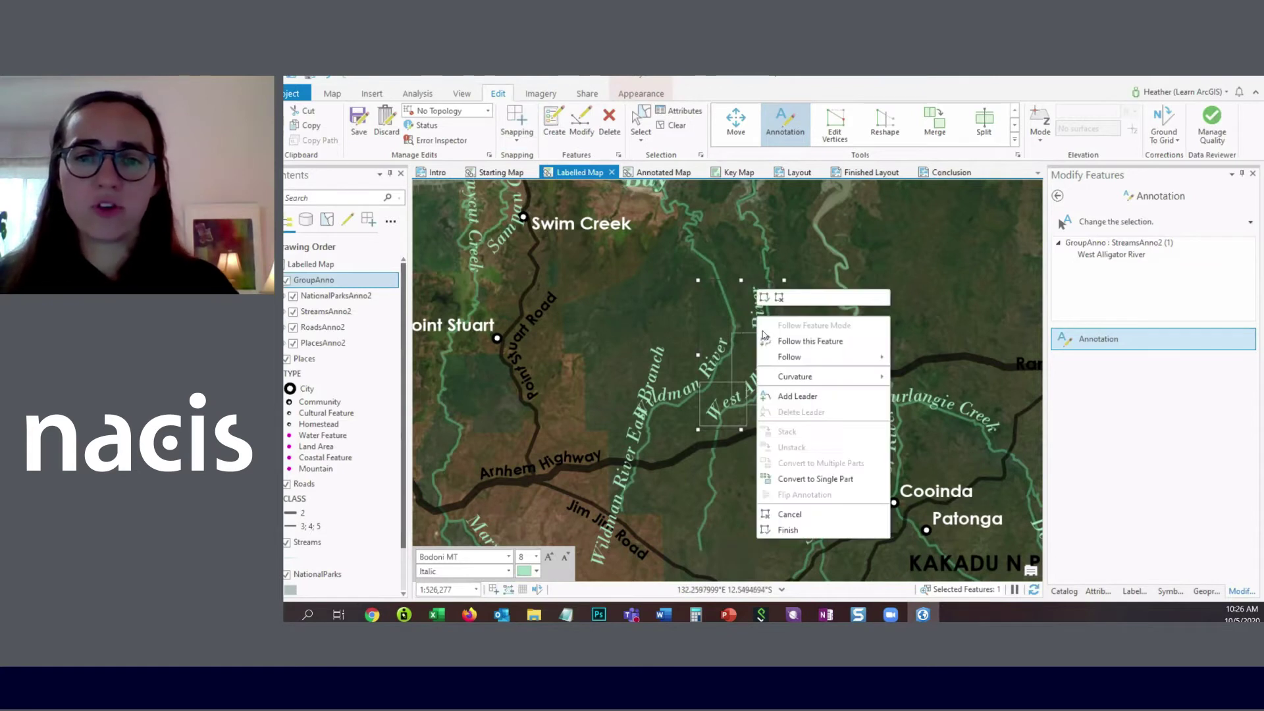
click(846, 487)
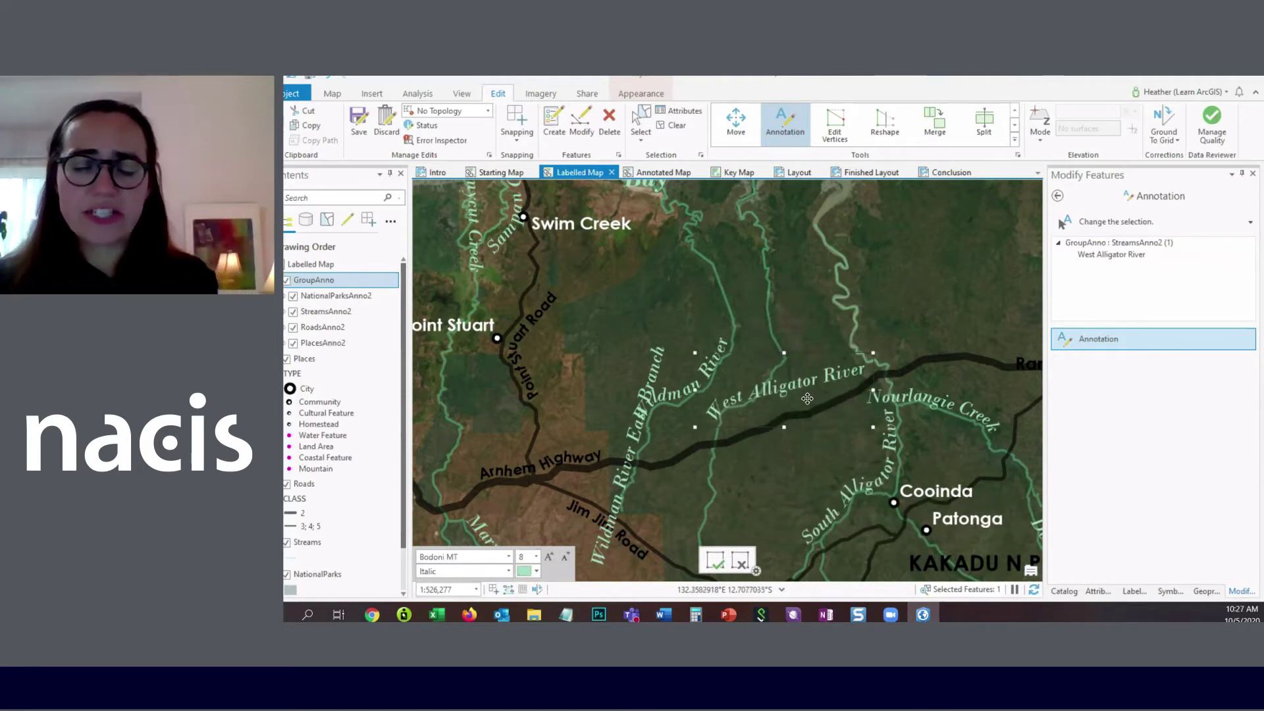
right_click(810, 356)
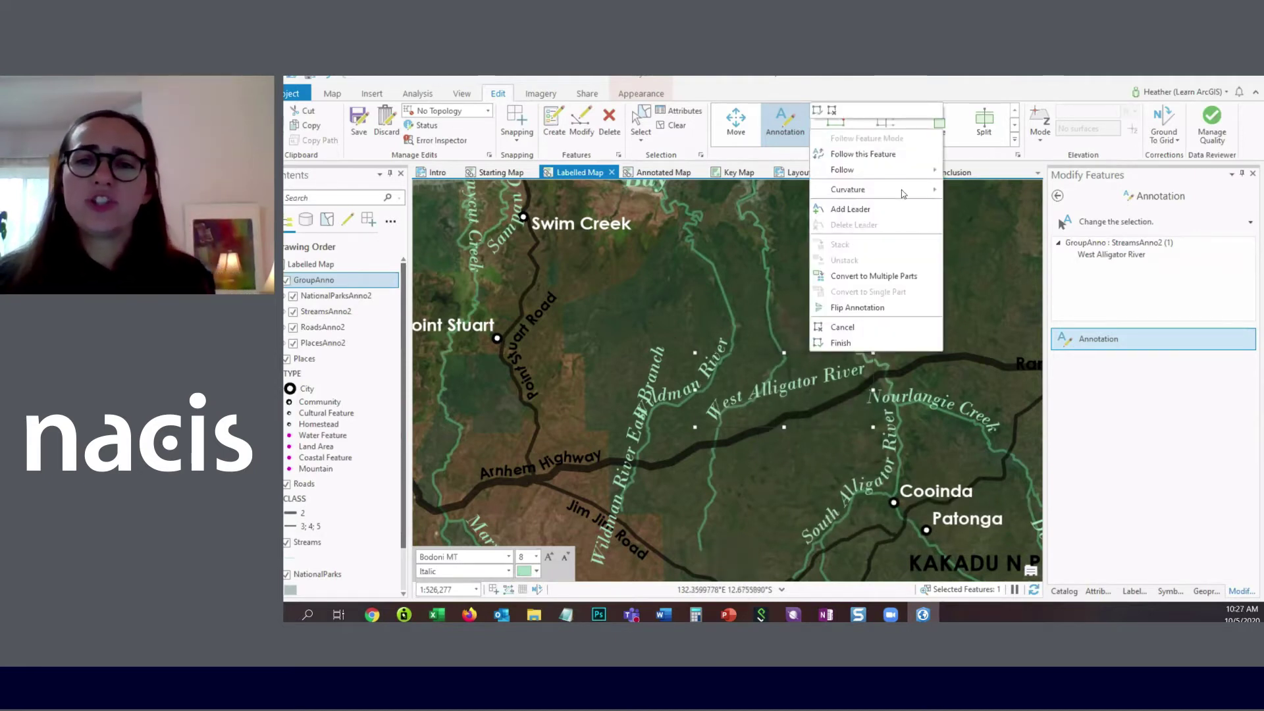
mouse_move(909, 193)
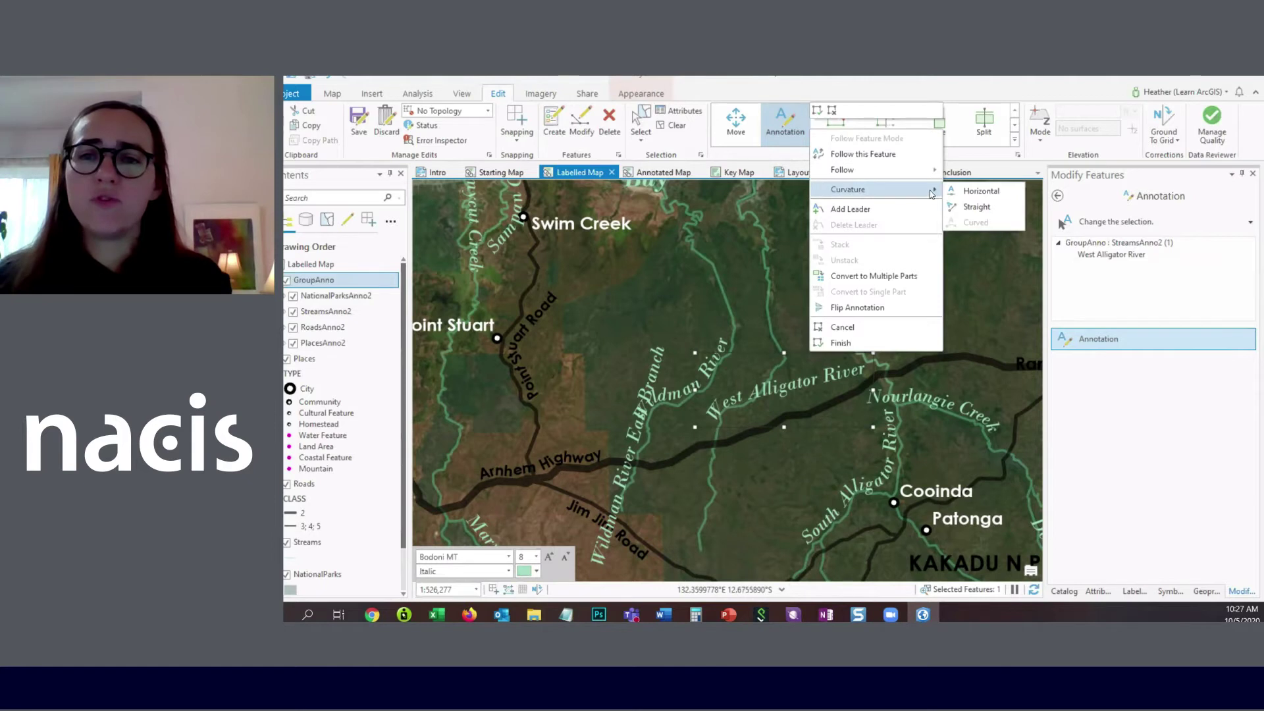
click(968, 192)
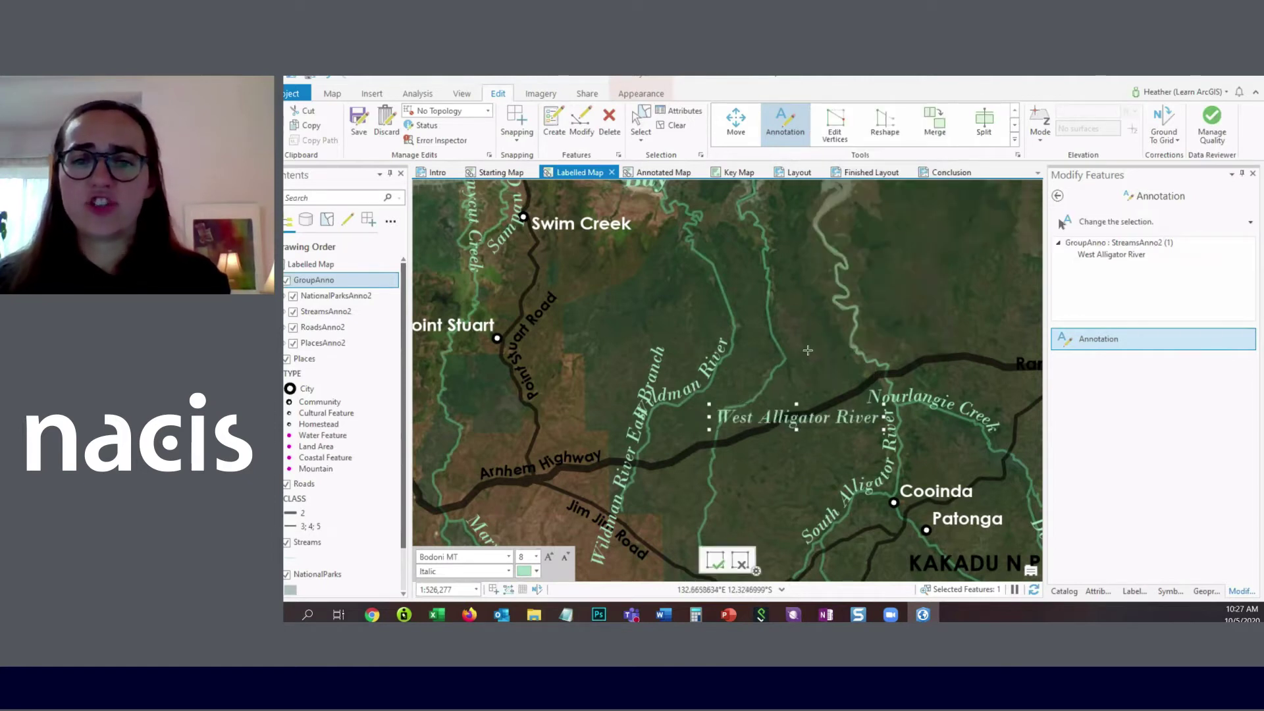
Step: Set the curvature of the West Alligator River annotation to Curved
right_click(812, 421)
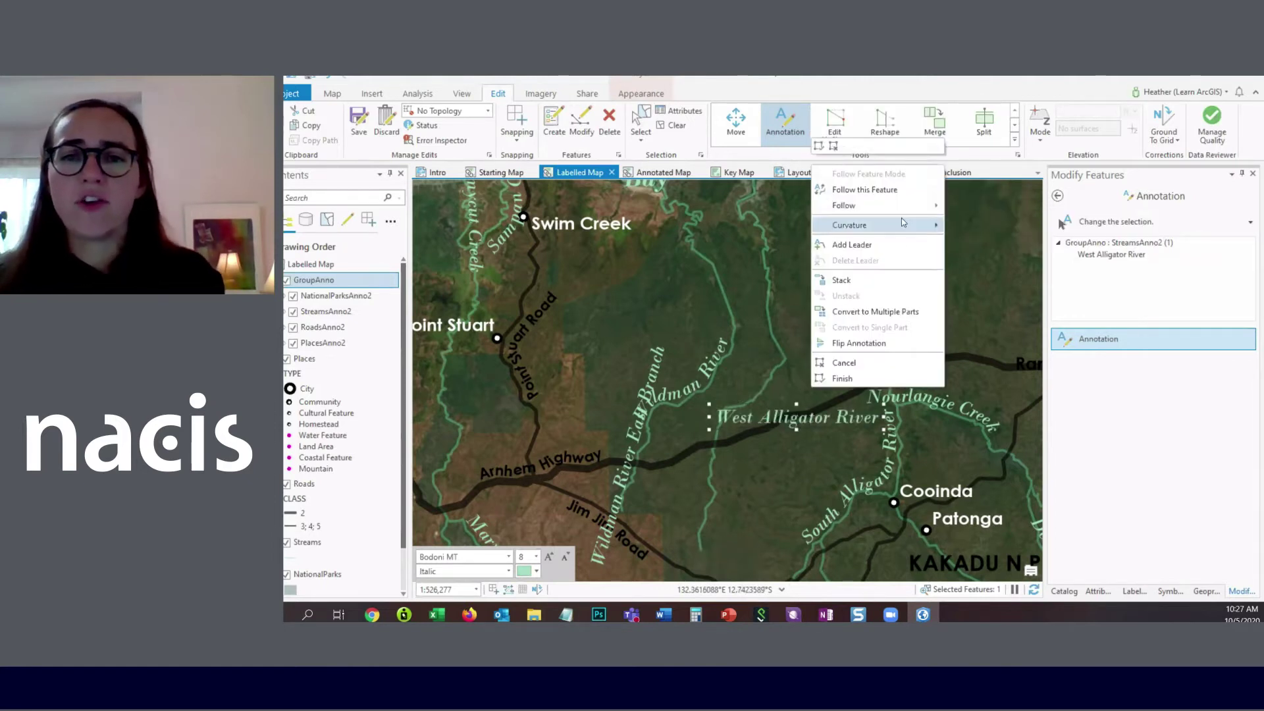
mouse_move(911, 227)
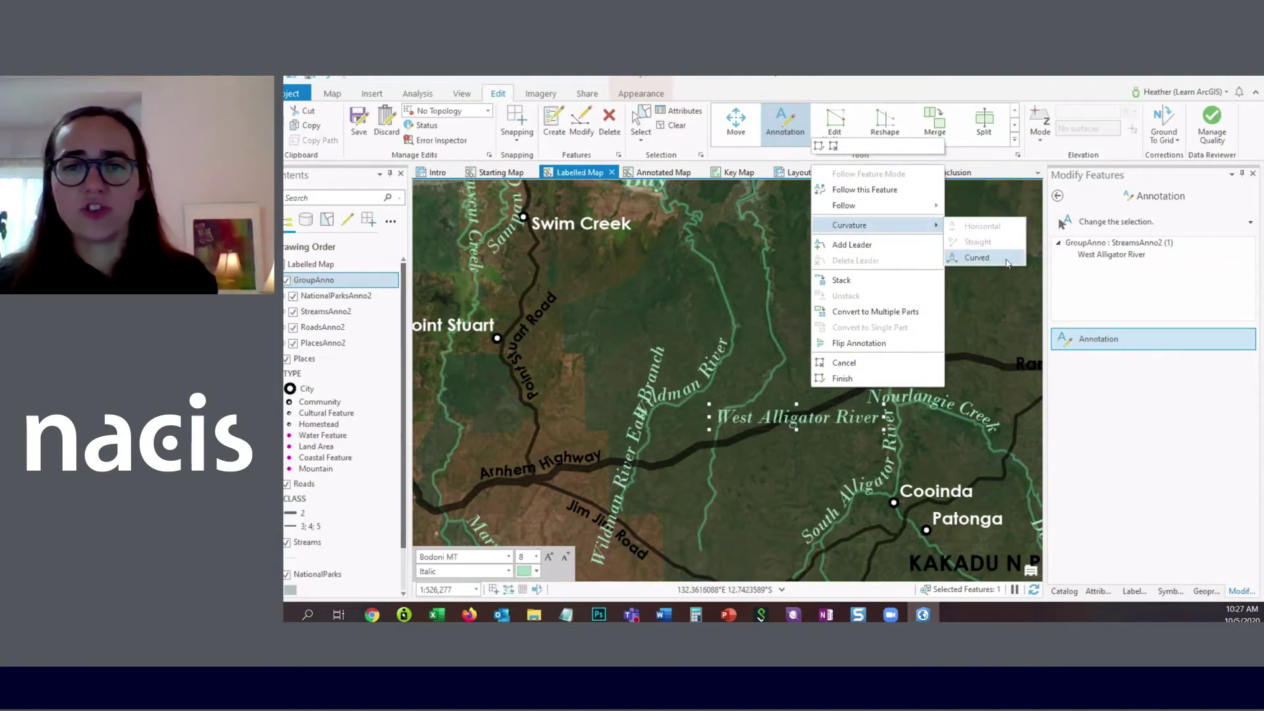
click(1005, 259)
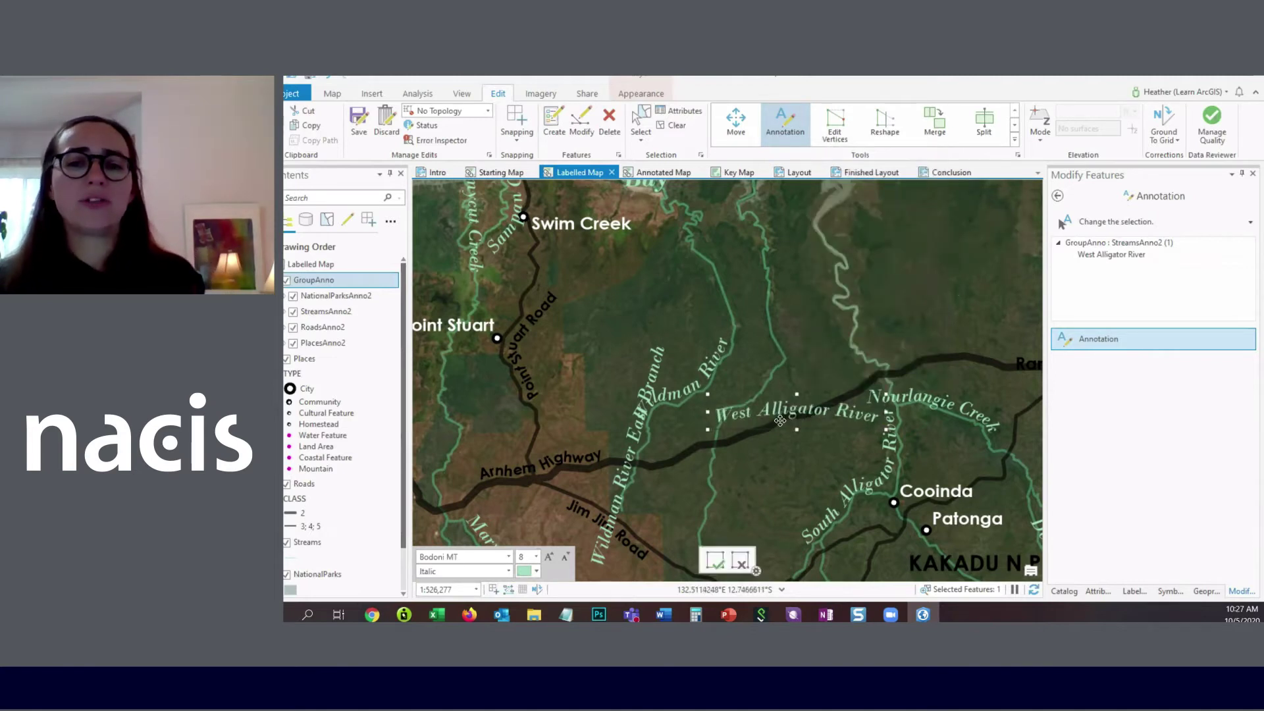
Step: Reshape the West Alligator River annotation's baseline by its vertices to follow the stream's eastern side, finish the edit, and clear the selection
click(835, 122)
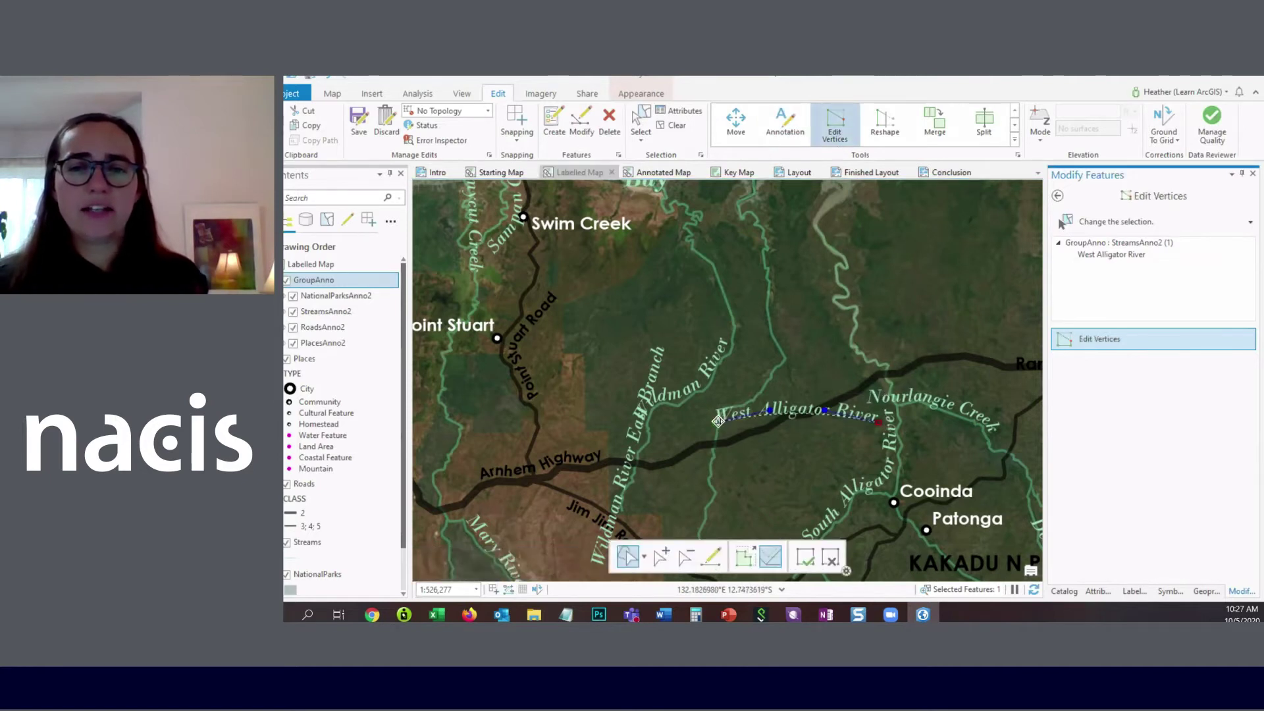
drag(718, 421, 763, 208)
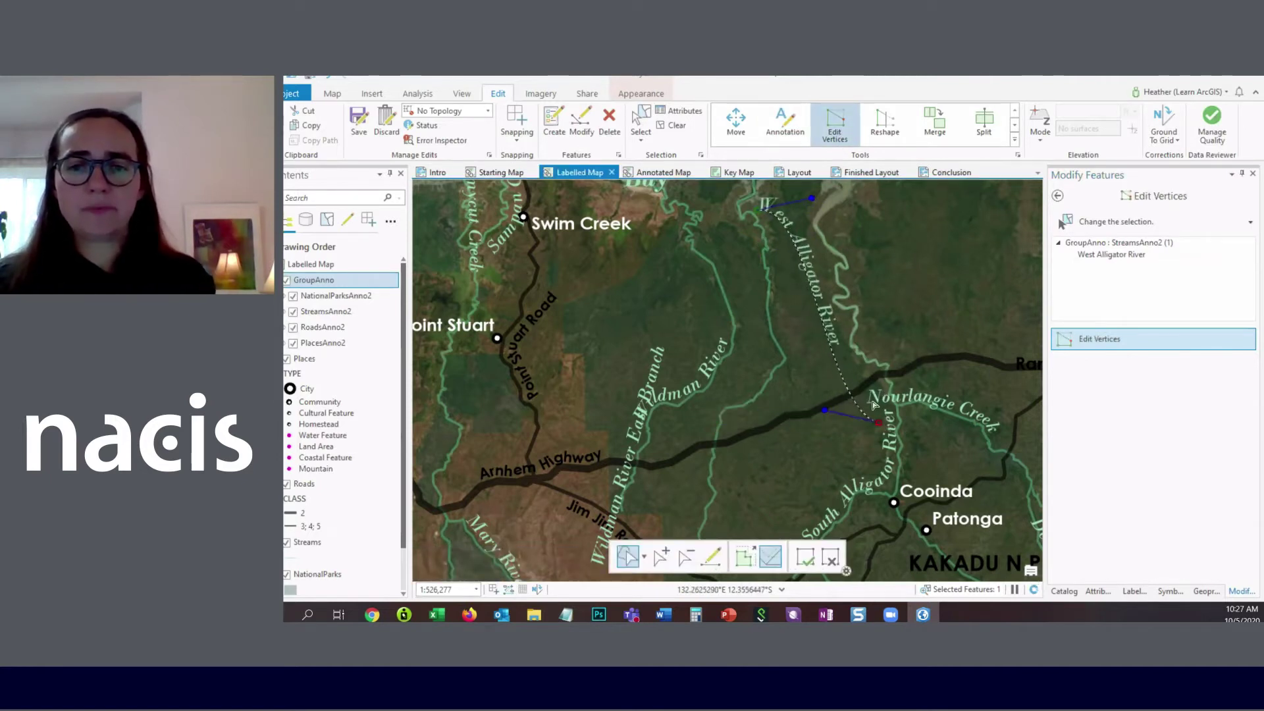
drag(879, 424, 802, 359)
drag(812, 200, 812, 245)
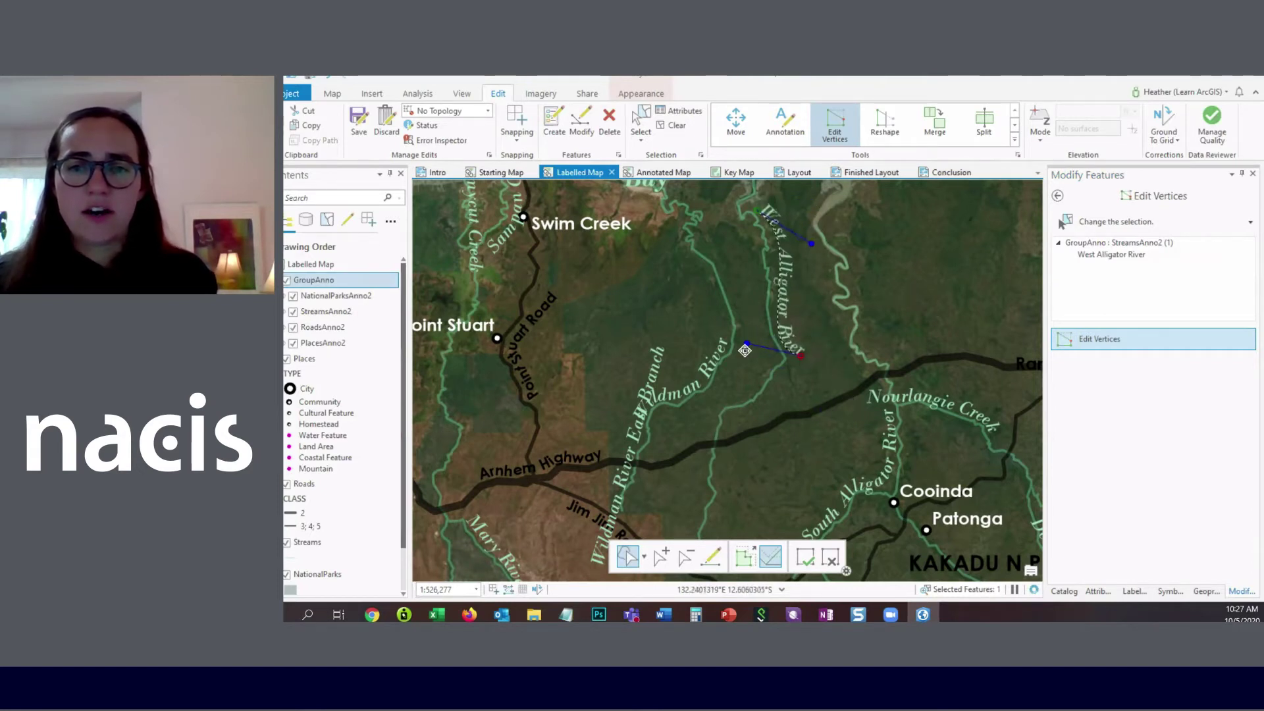
drag(745, 351, 753, 326)
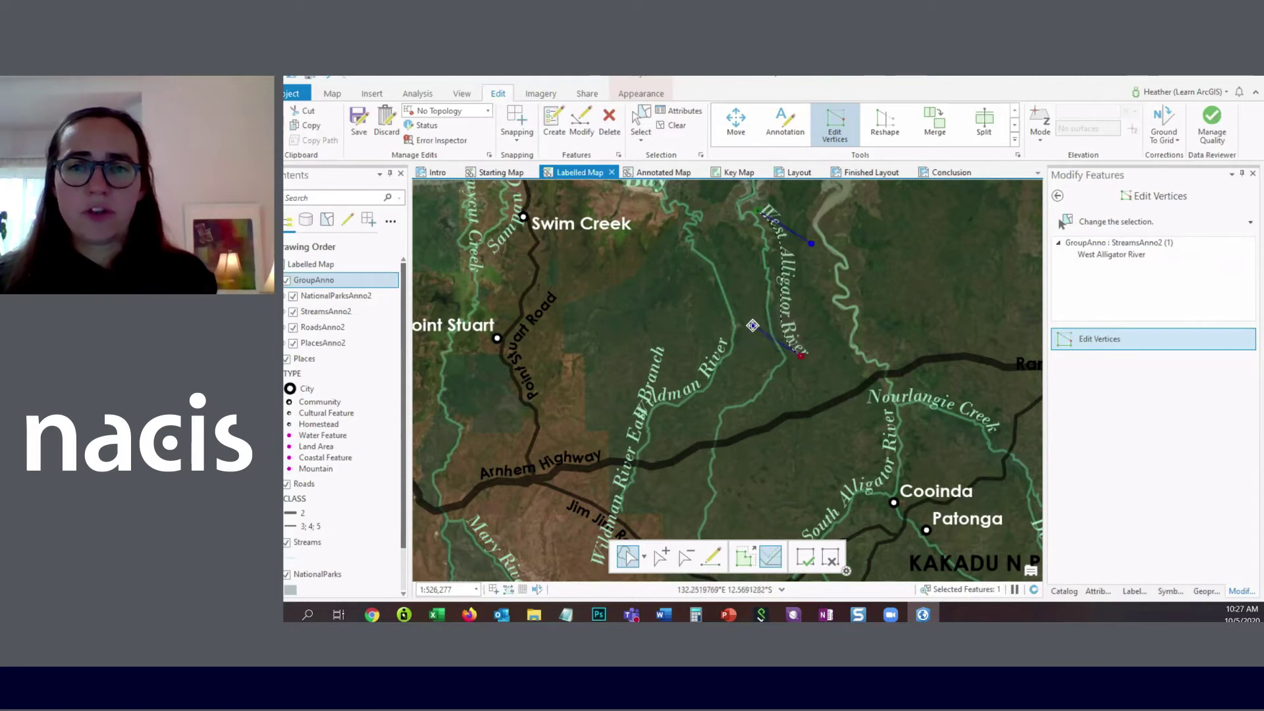
click(807, 557)
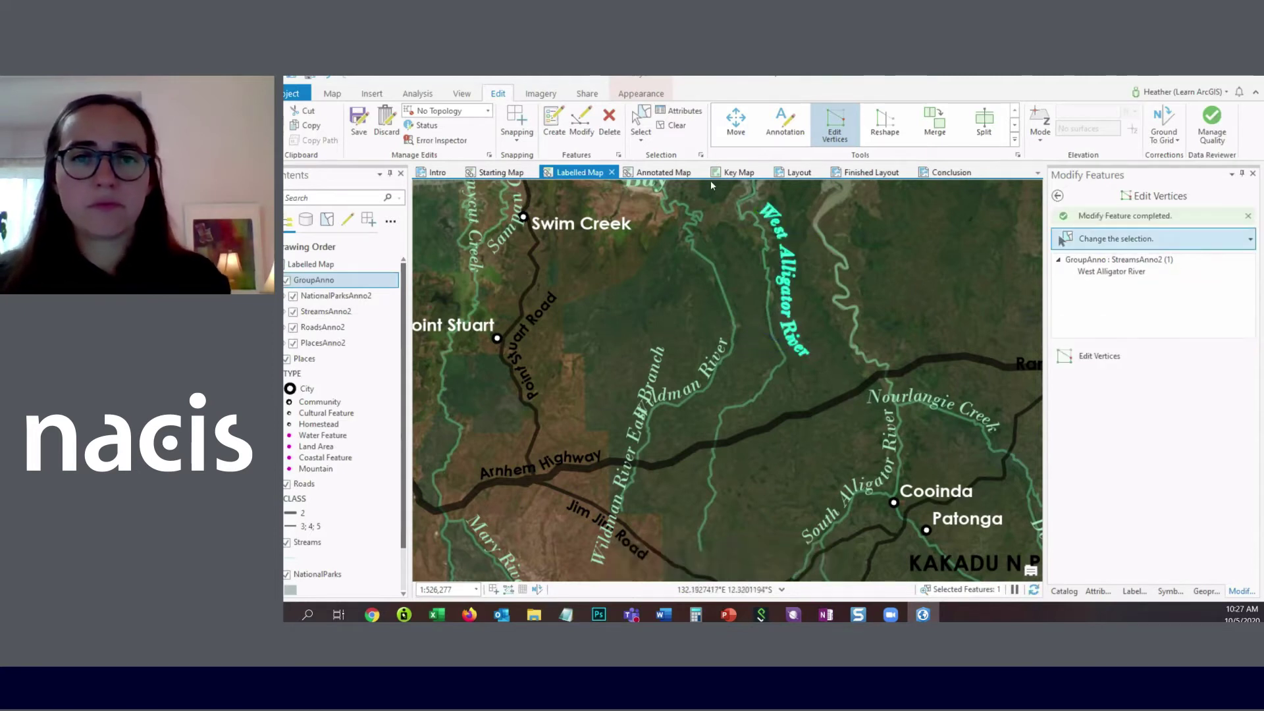
click(681, 126)
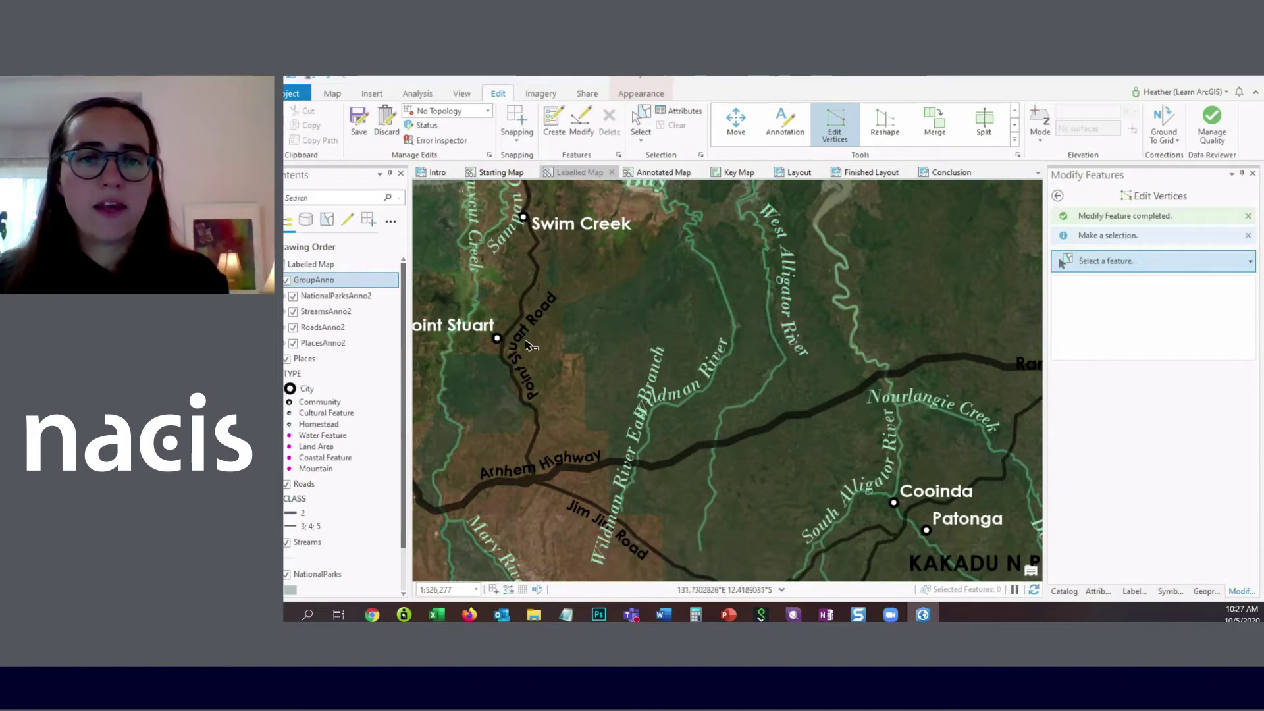
Step: Select the Bees Creek annotation southeast of Darwin, set its Status attribute to Unplaced, and apply the change
click(574, 372)
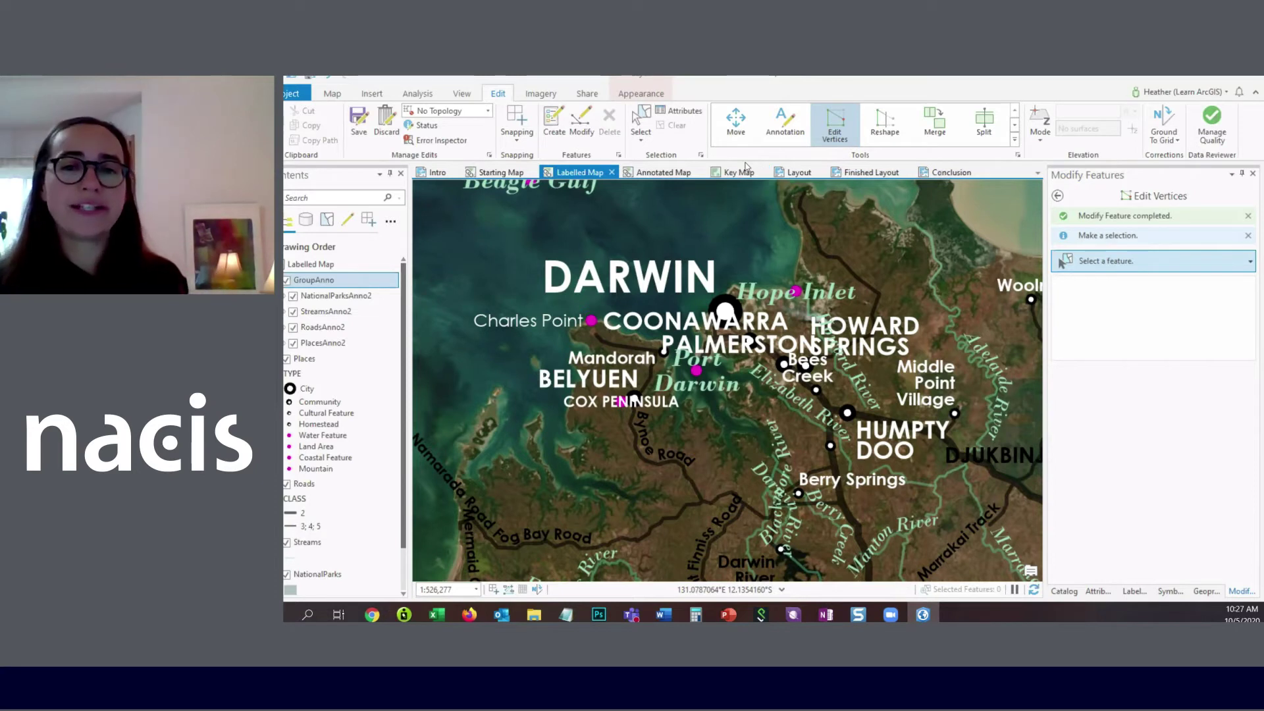
click(641, 119)
click(824, 377)
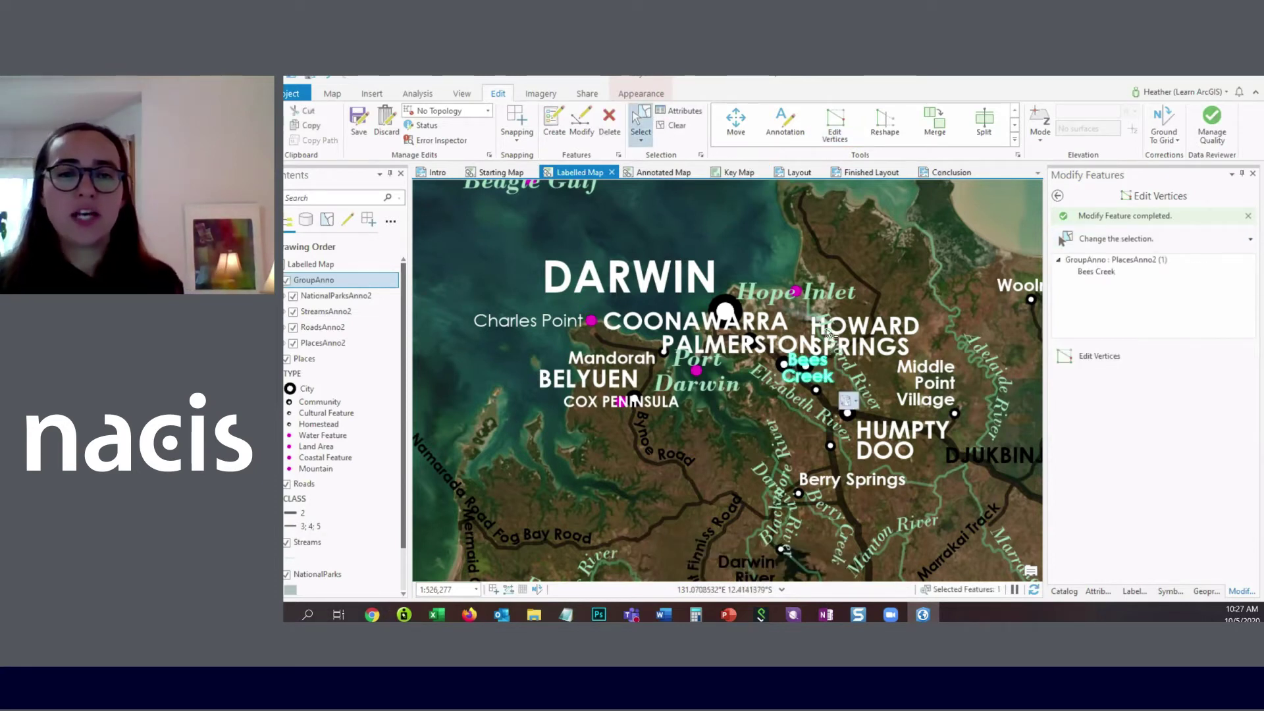
click(694, 117)
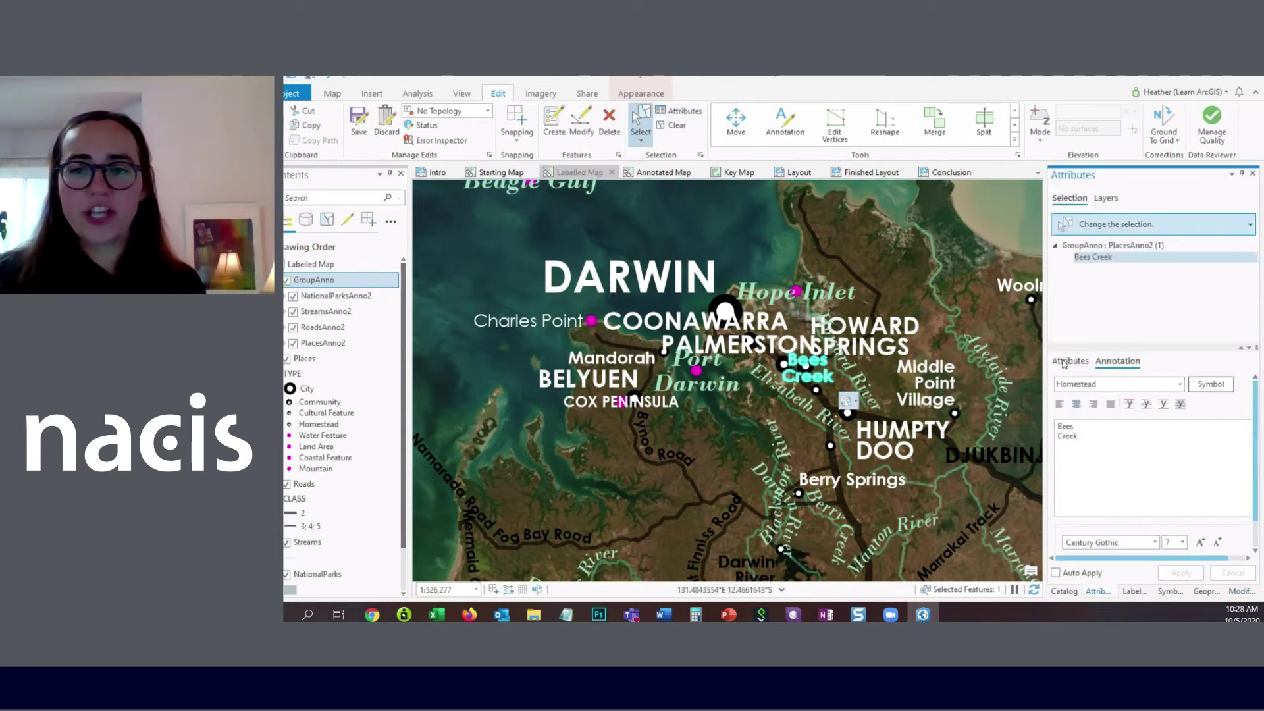
click(1179, 449)
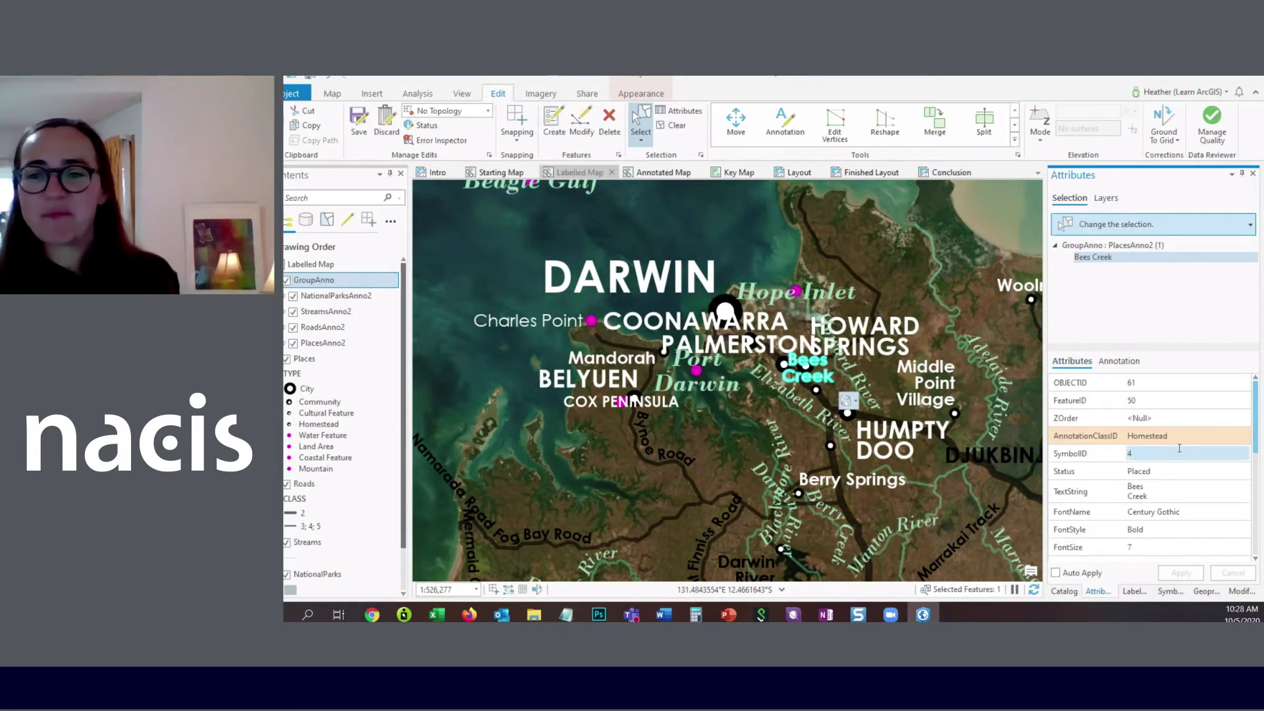
click(1178, 470)
click(1244, 470)
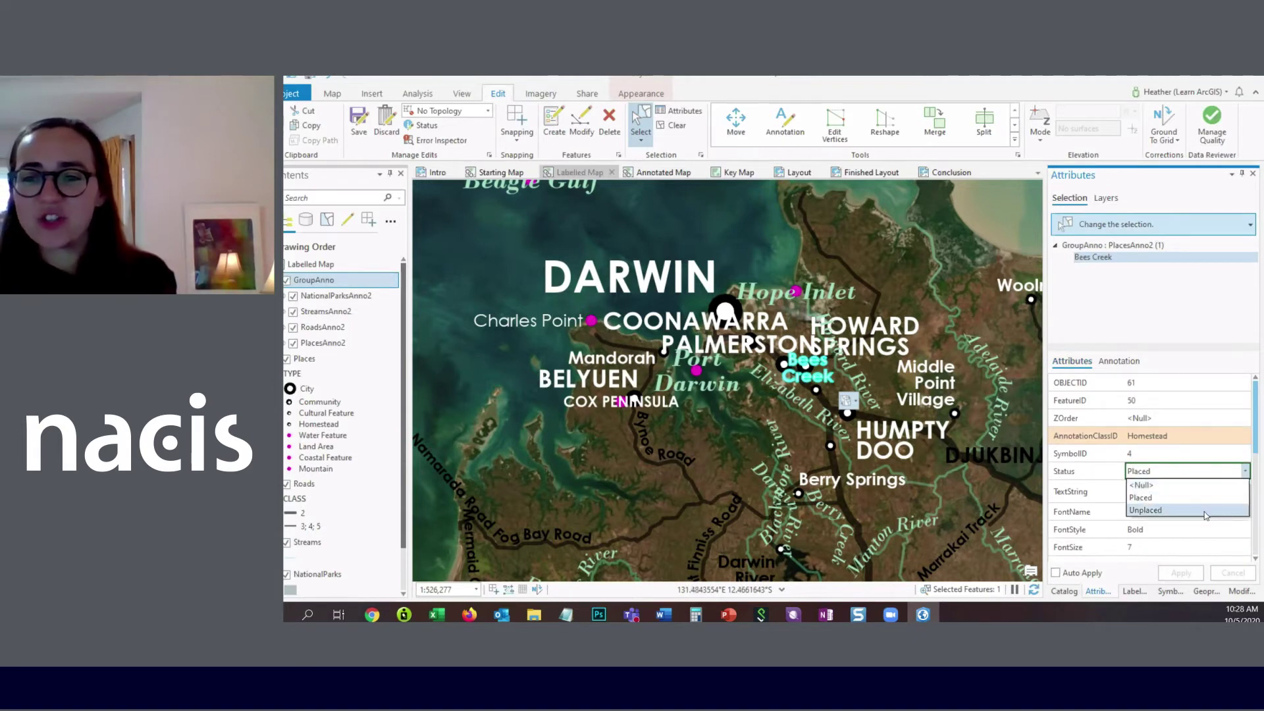
click(1205, 510)
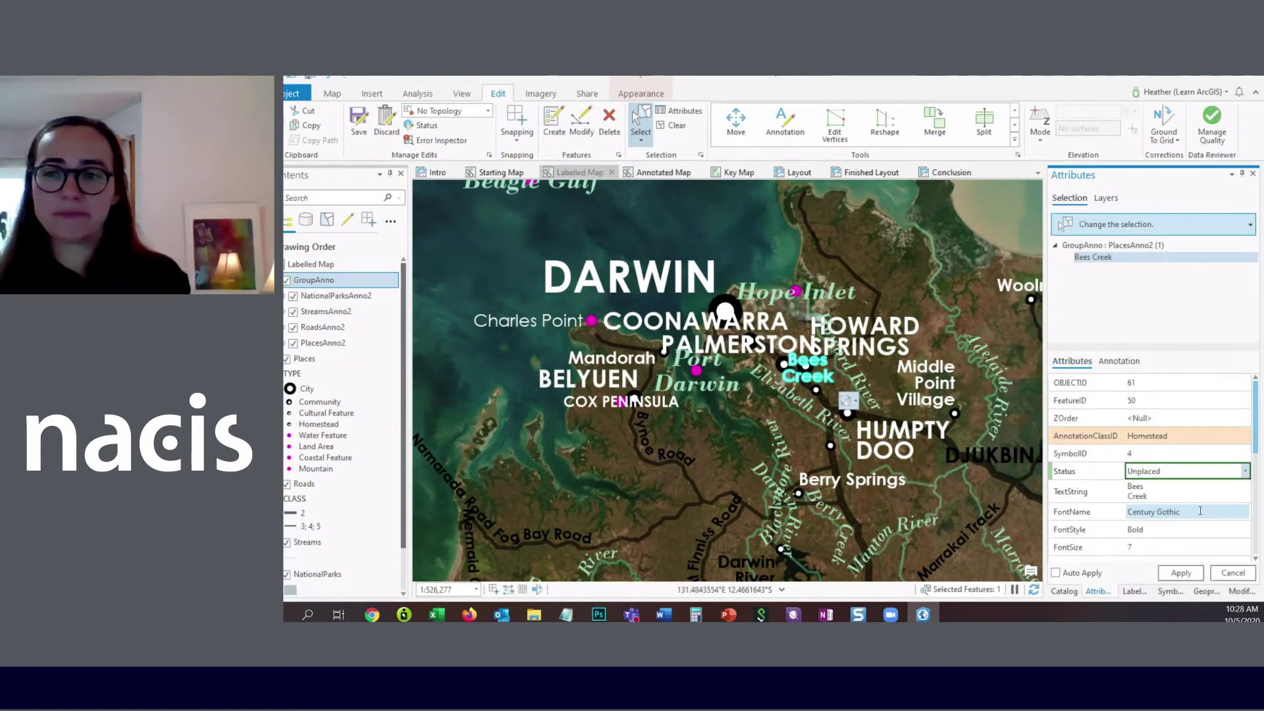
click(1182, 573)
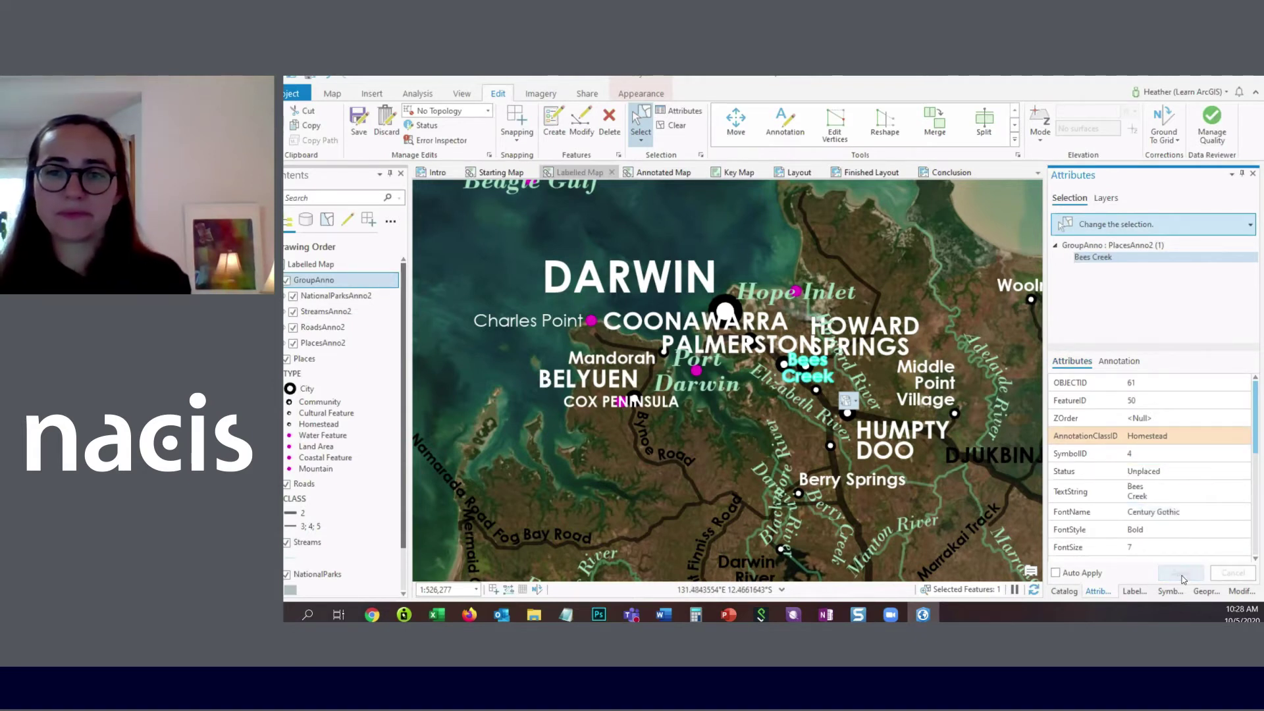
Step: Save the annotation edits, confirming the save, and clear the selection
click(361, 126)
click(777, 351)
click(668, 128)
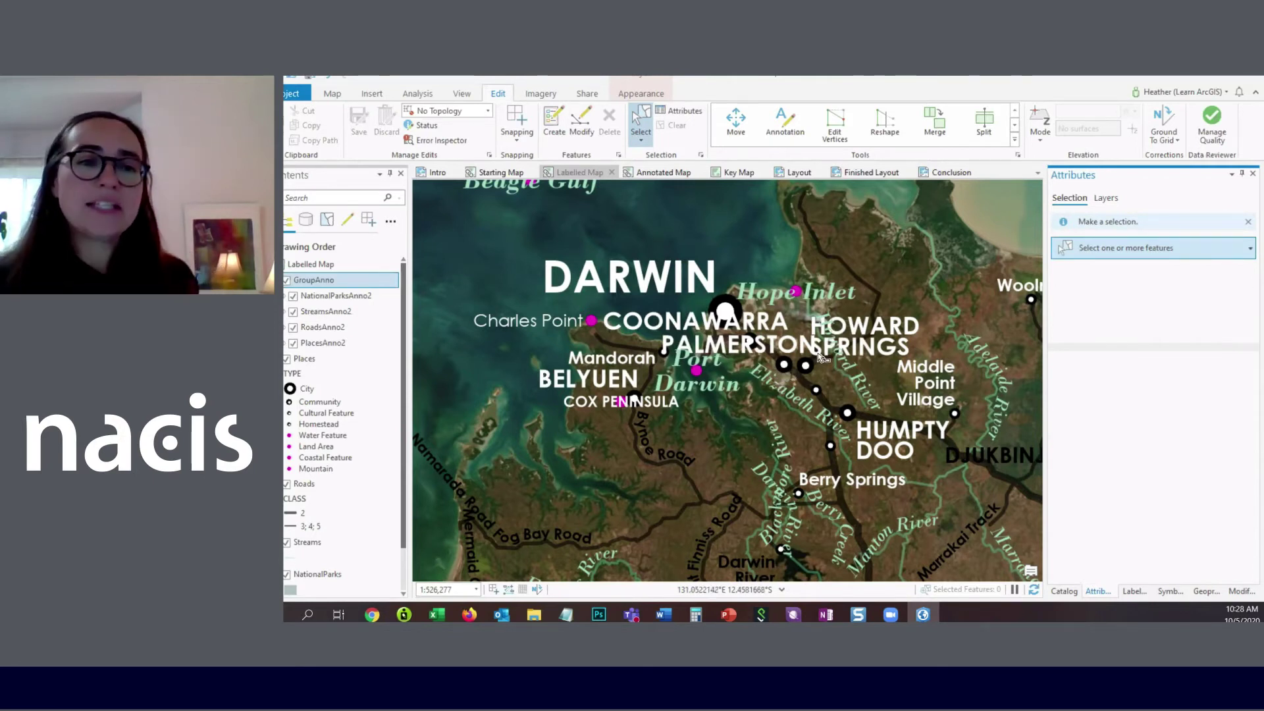
Step: In the PlacesAnno2 symbology, turn on drawing of unplaced annotation and set its color to magenta
click(336, 346)
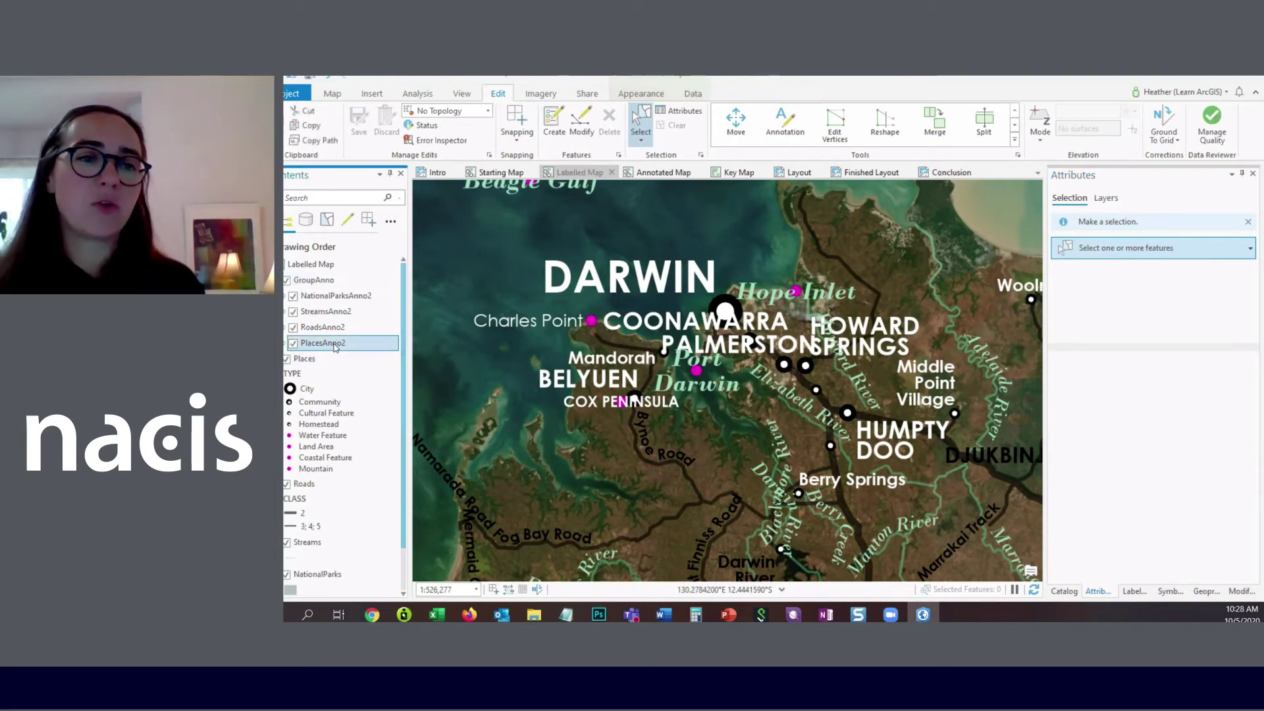
right_click(336, 347)
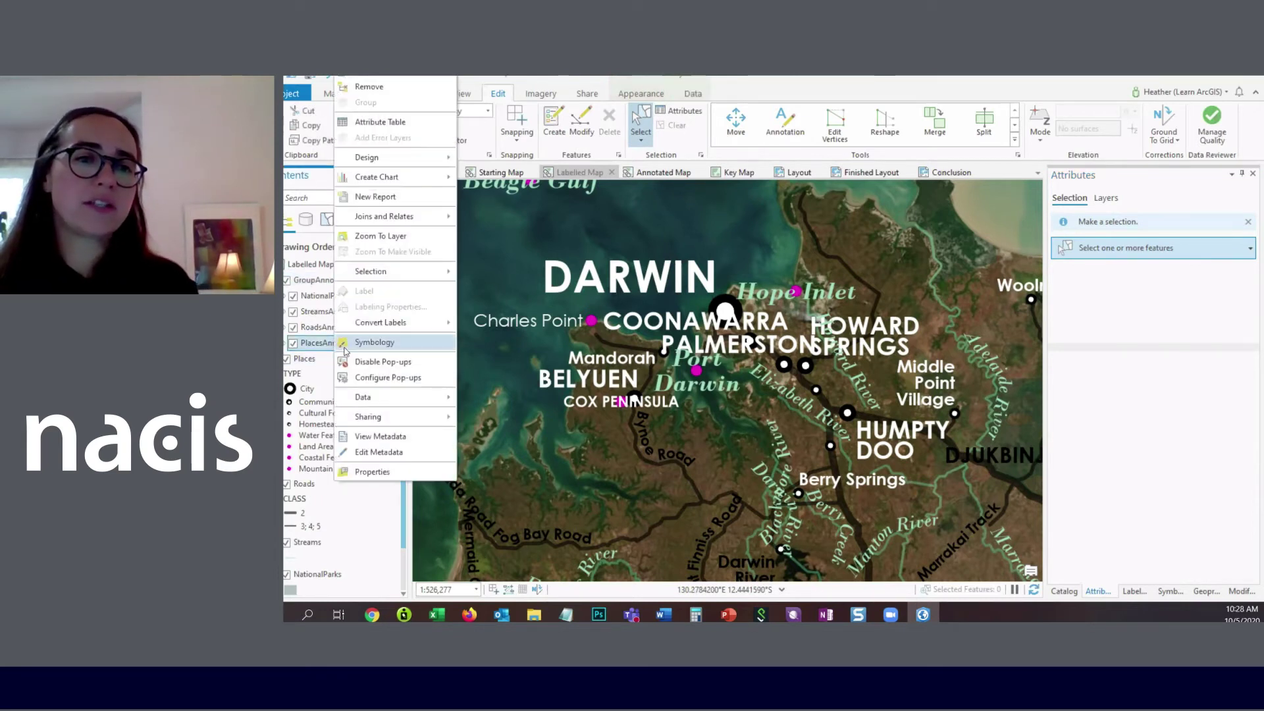
click(362, 343)
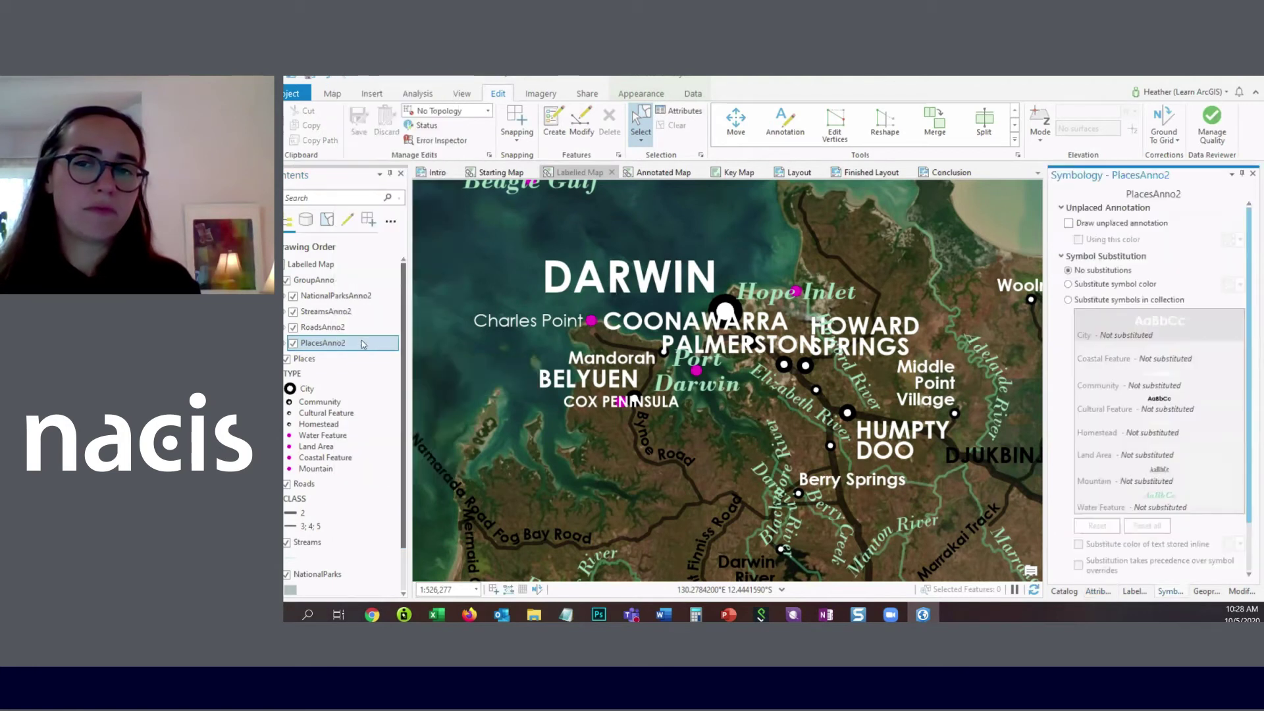
click(1070, 224)
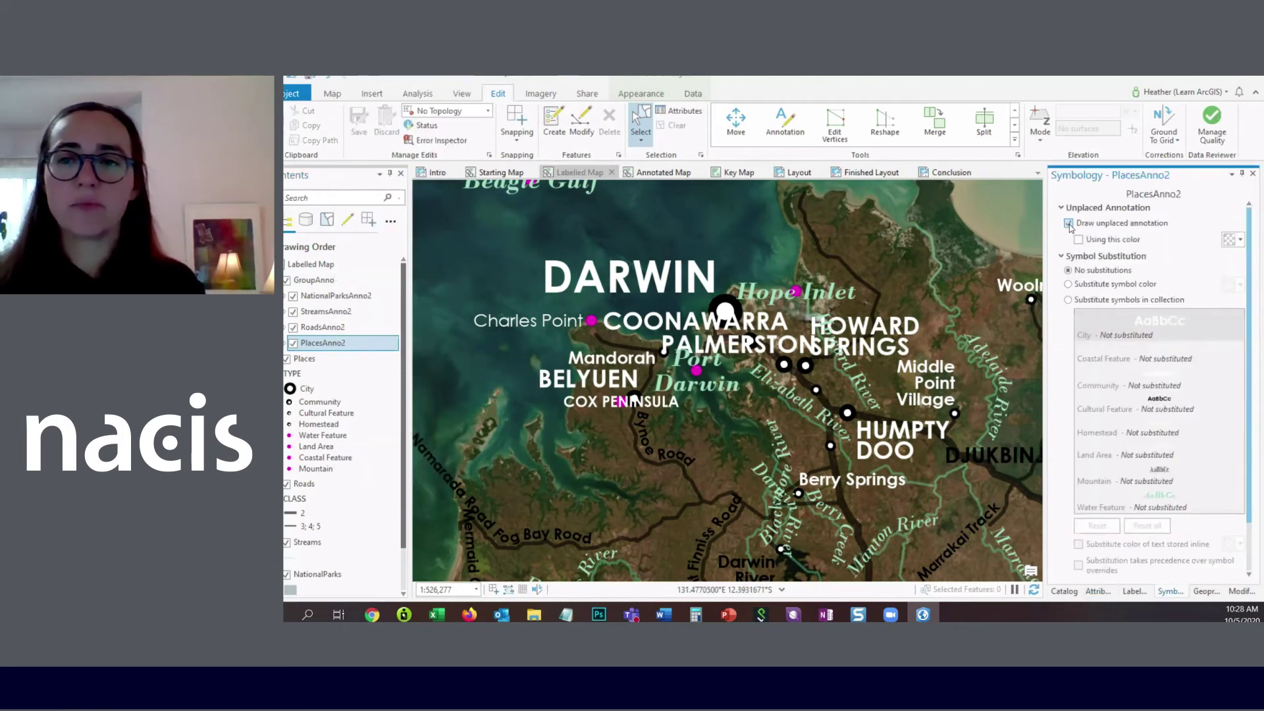
click(1241, 241)
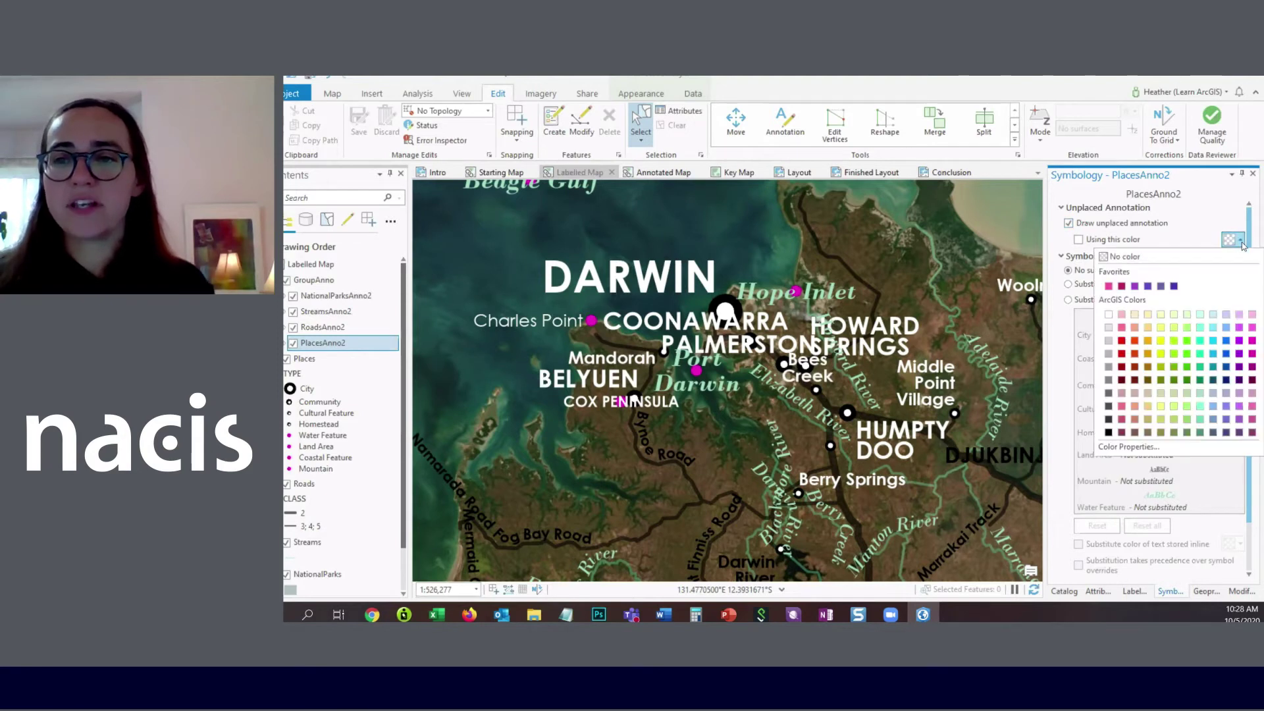
click(1242, 329)
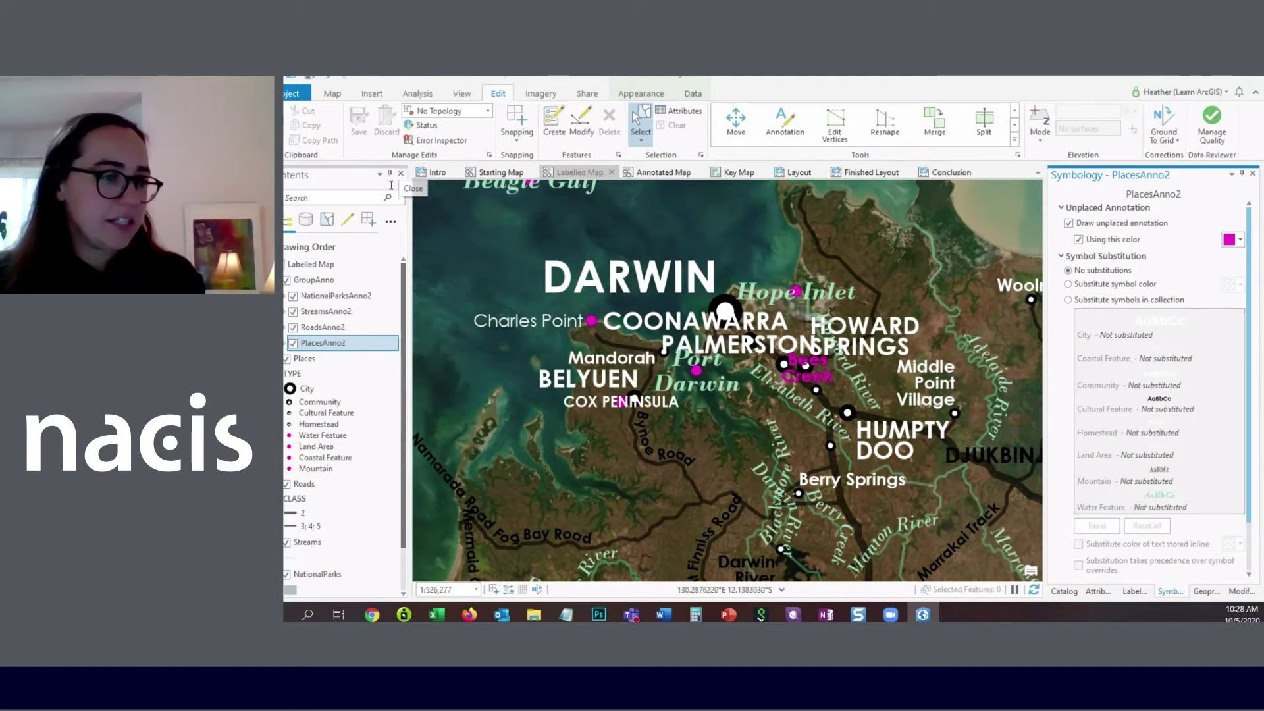
mouse_move(955, 395)
mouse_down()
mouse_move(869, 415)
mouse_move(907, 400)
mouse_up()
scroll(836, 418, down, 3)
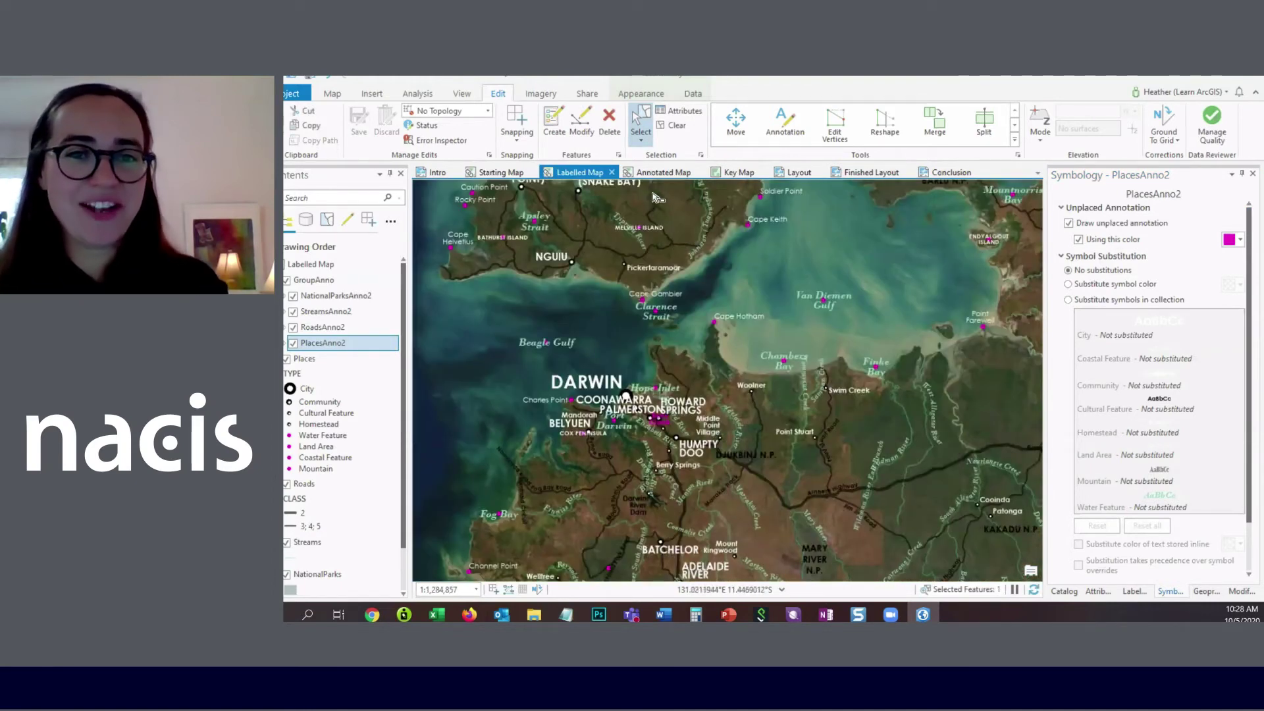
Step: Open the Key Map and zoom to the full extent of the Australia layer
click(653, 173)
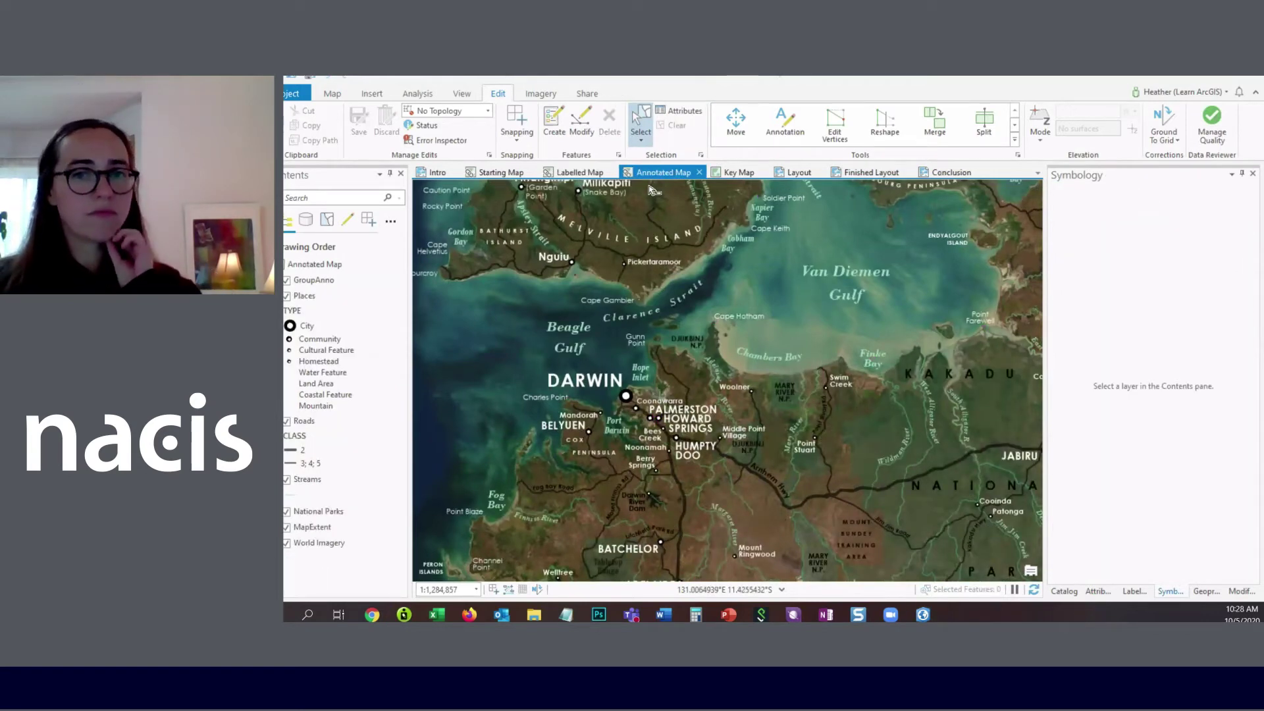
click(737, 173)
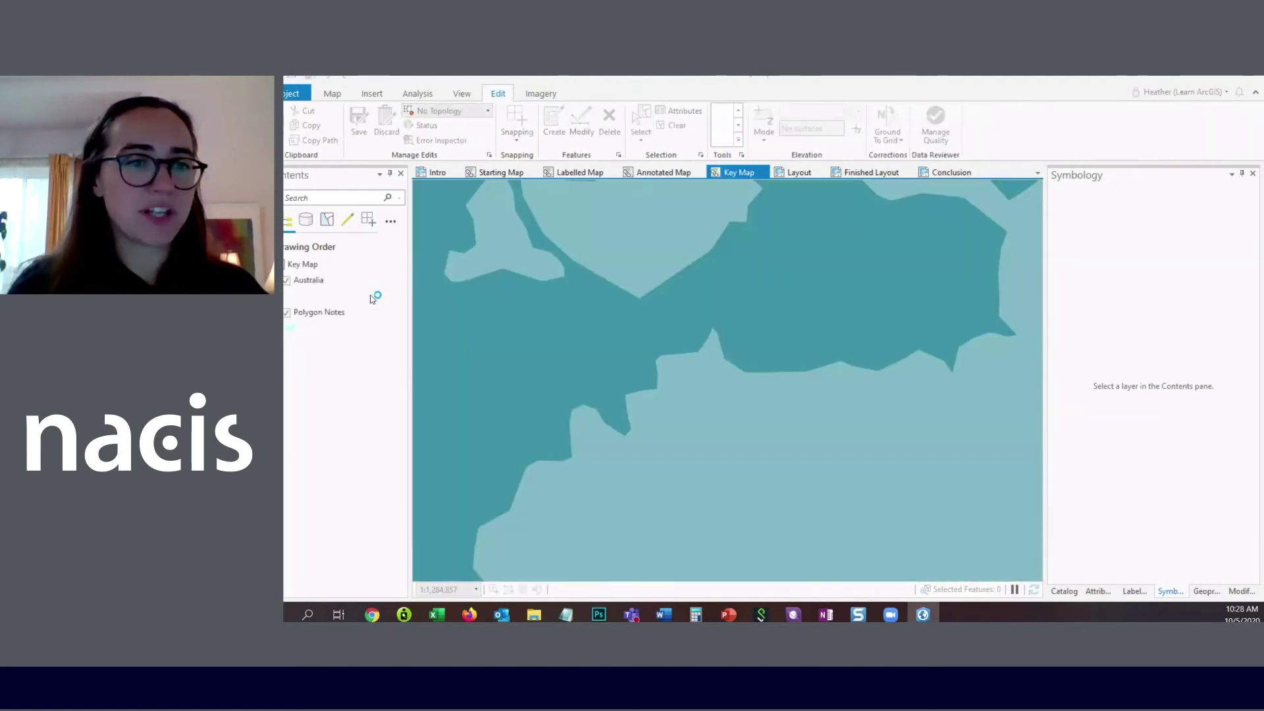
right_click(339, 282)
mouse_move(415, 393)
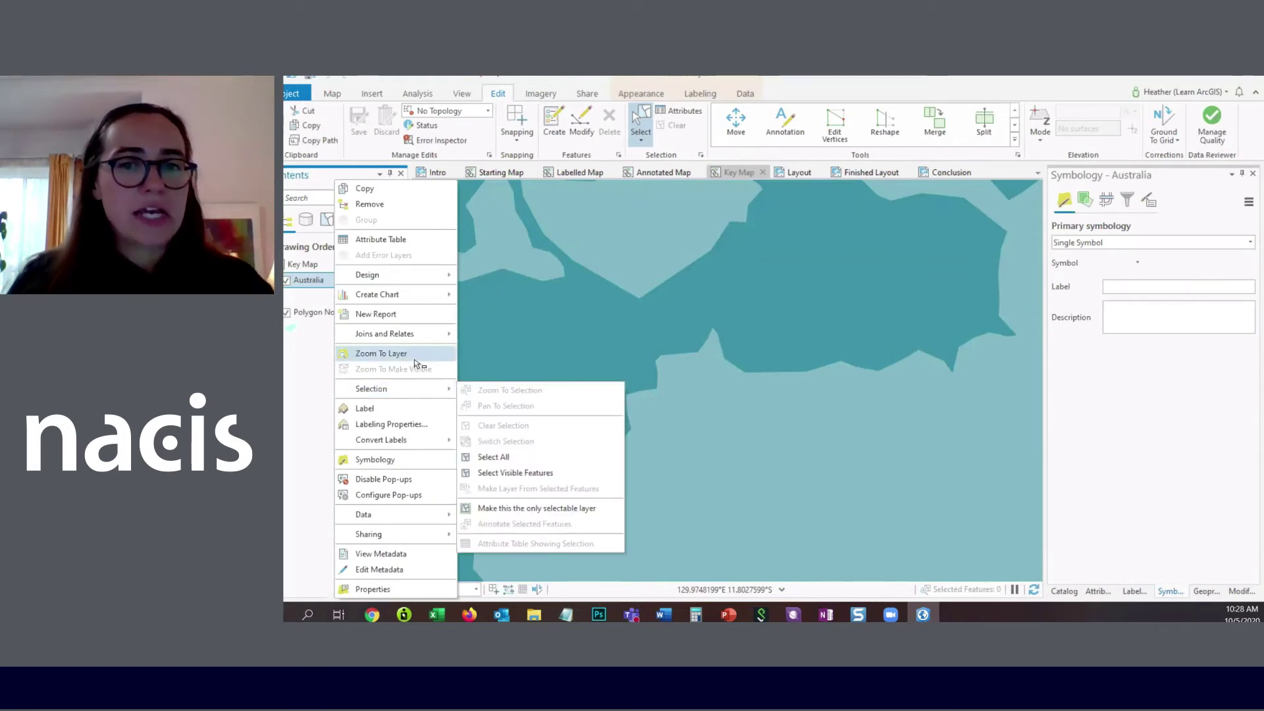
click(395, 353)
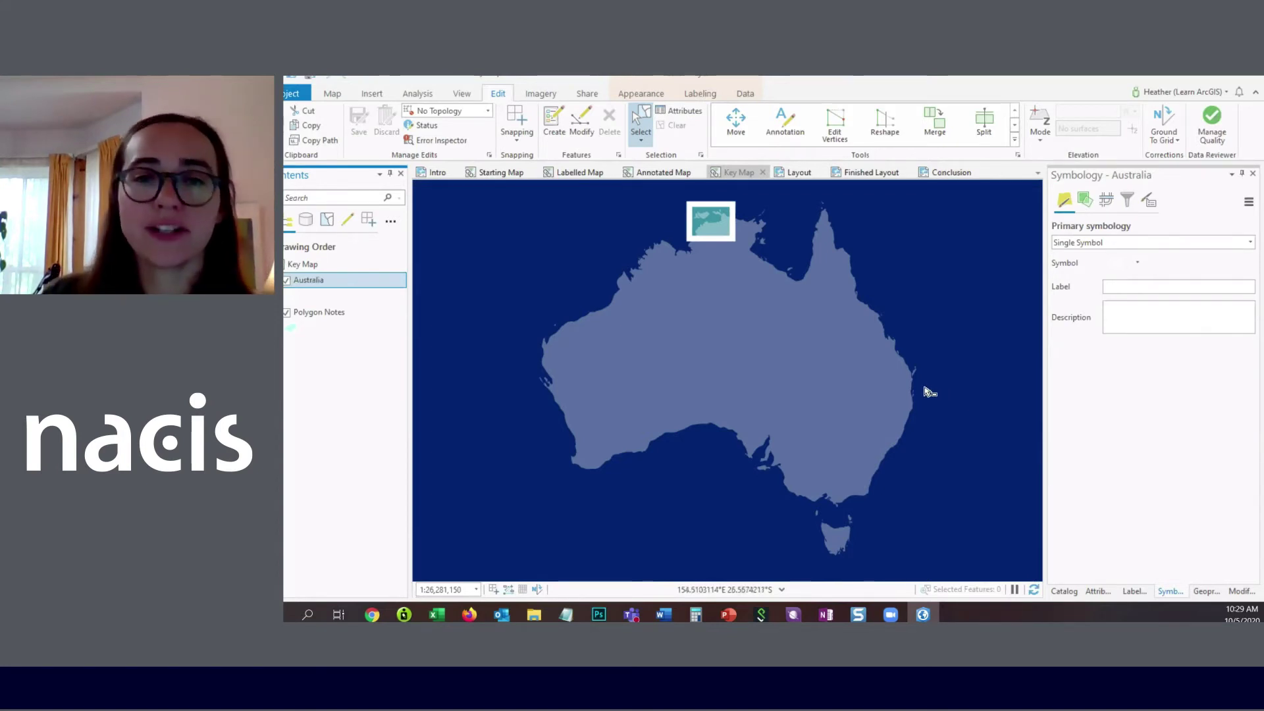
Step: Add a Text Map Notes 1:250,000 layer to the Key Map and expand it in the layer list
click(381, 97)
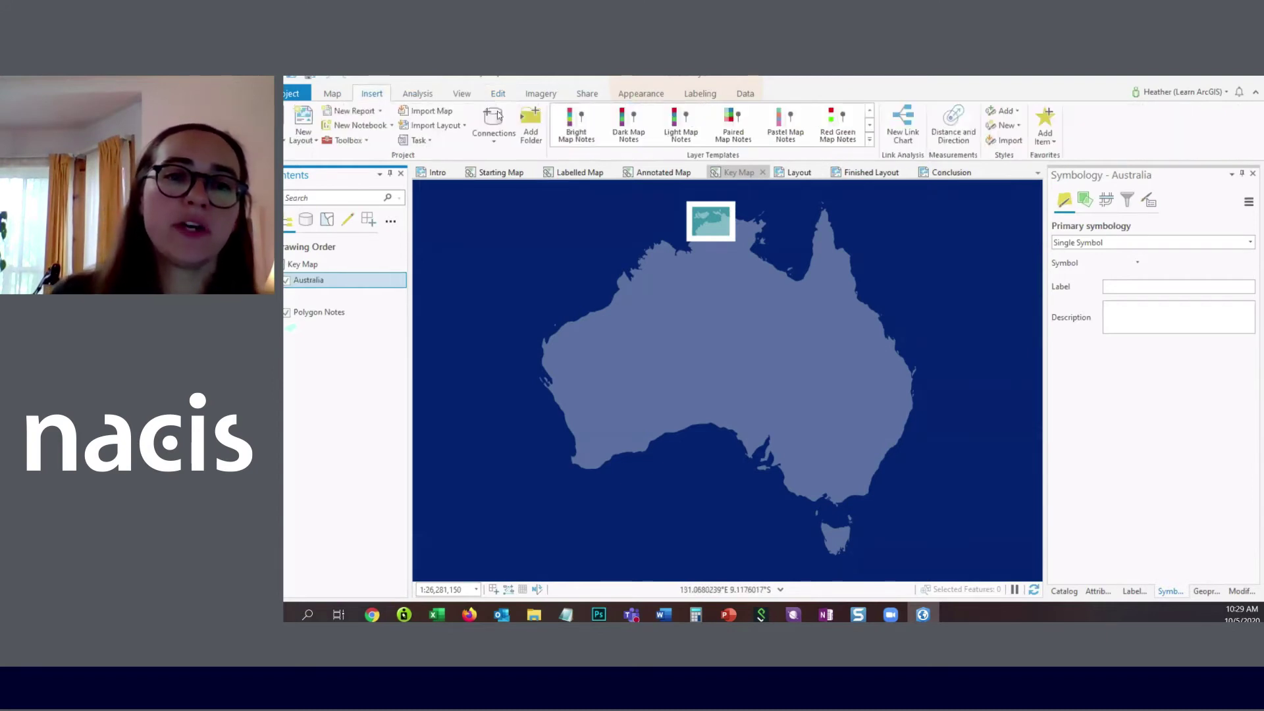
click(871, 142)
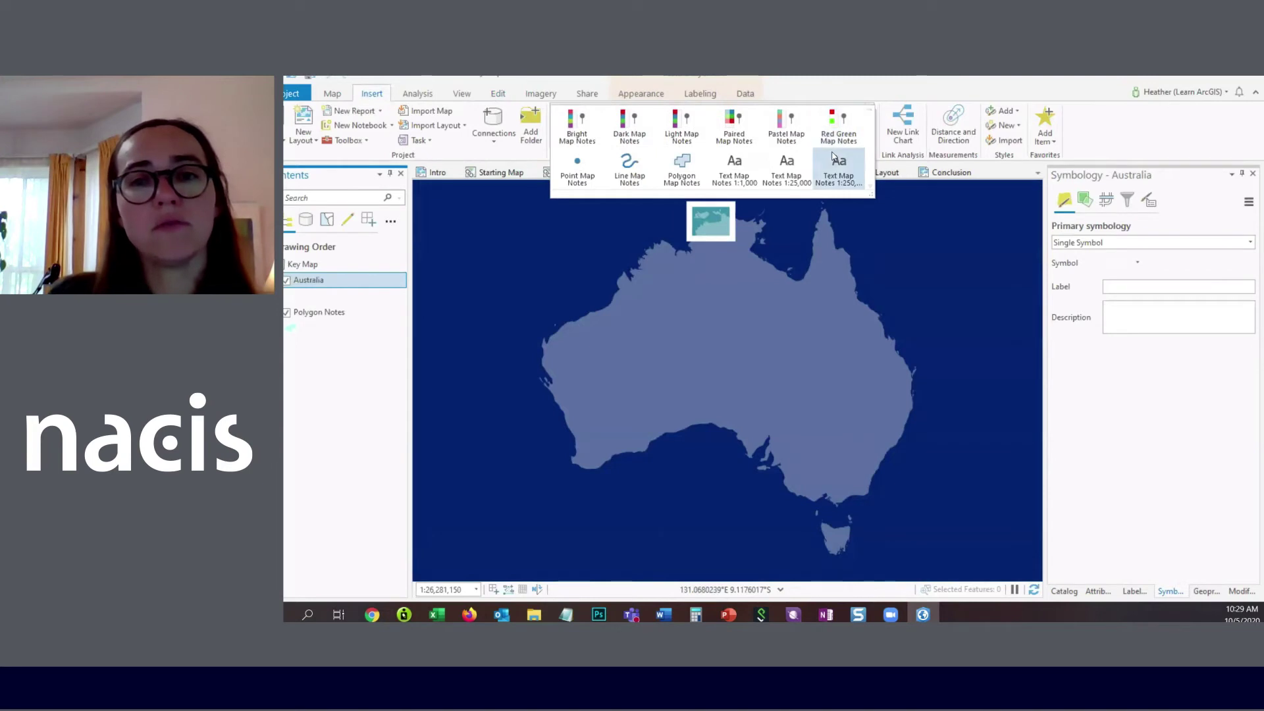
click(837, 179)
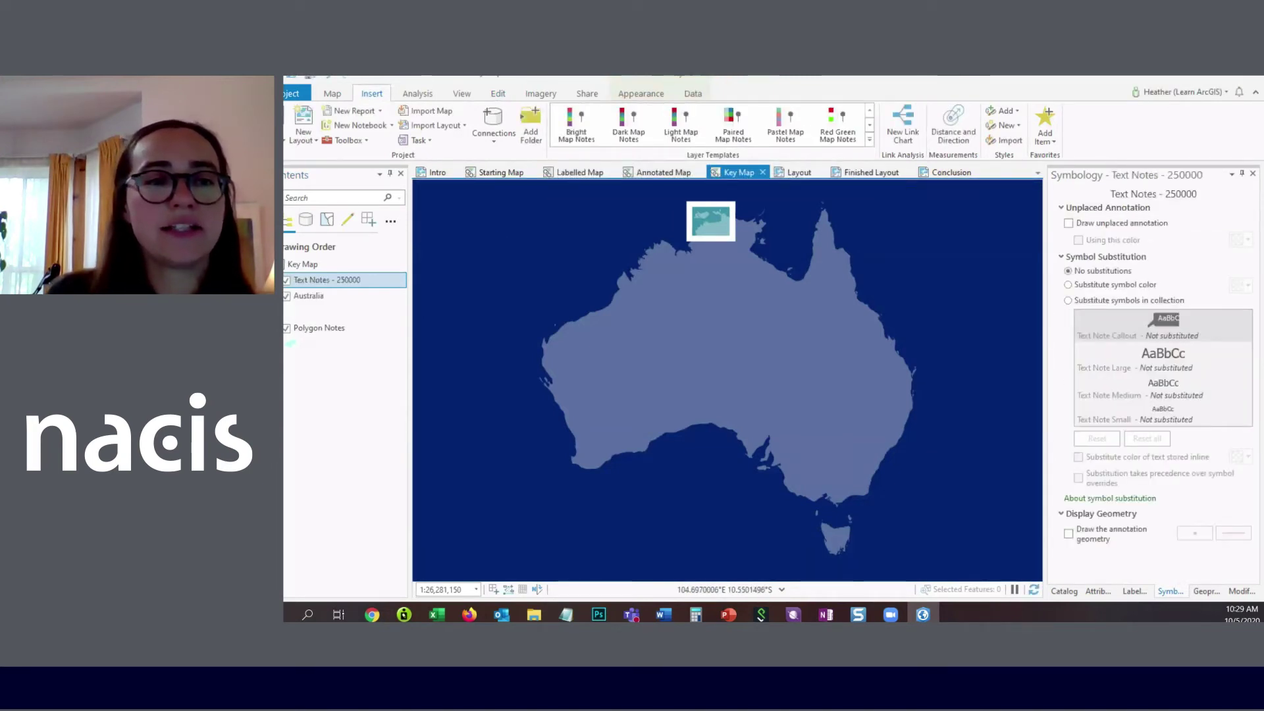
click(339, 287)
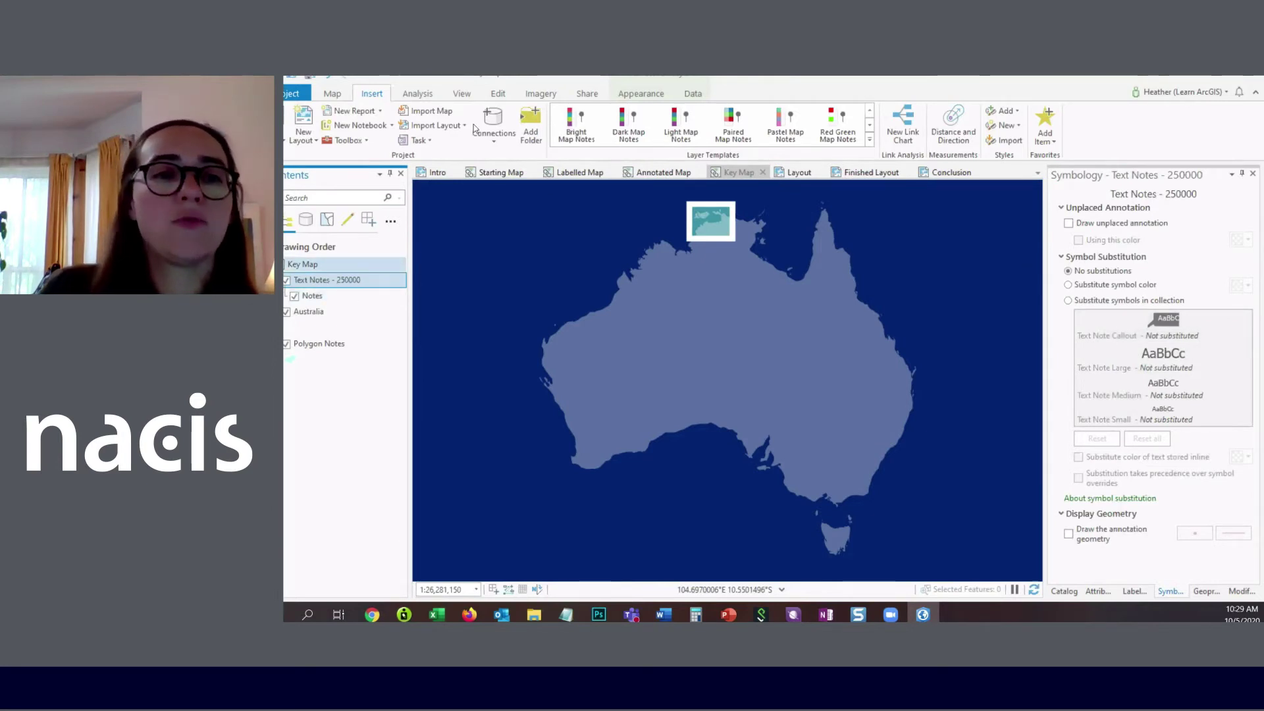
Step: Create a horizontal Text Note Large annotation reading AUSTRALIA, placed over the western part of the continent
click(498, 93)
click(552, 122)
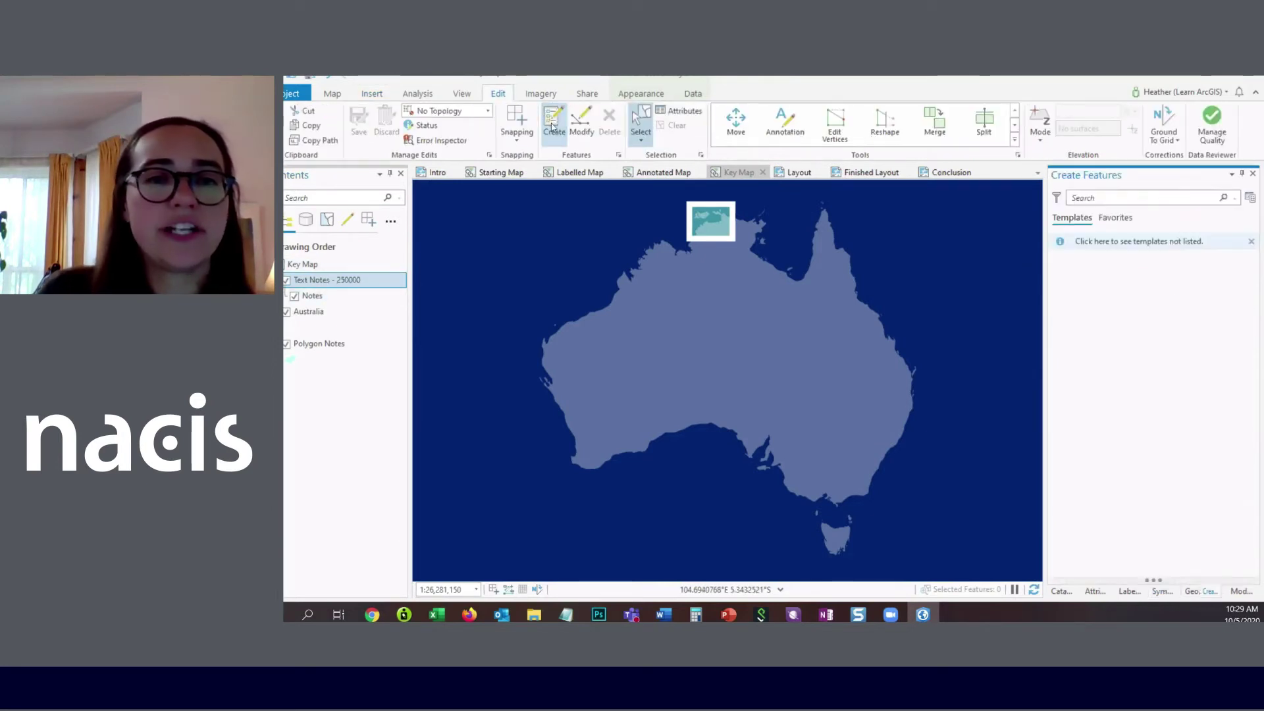
click(1099, 288)
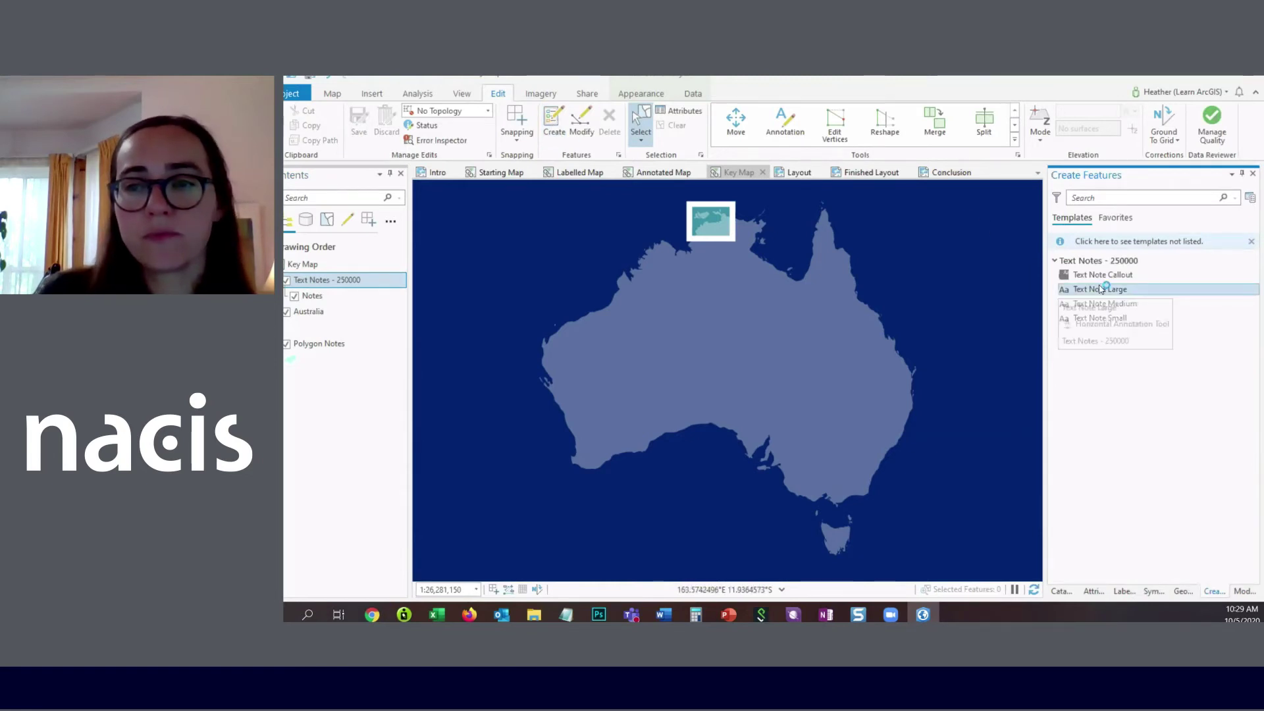
text(A)
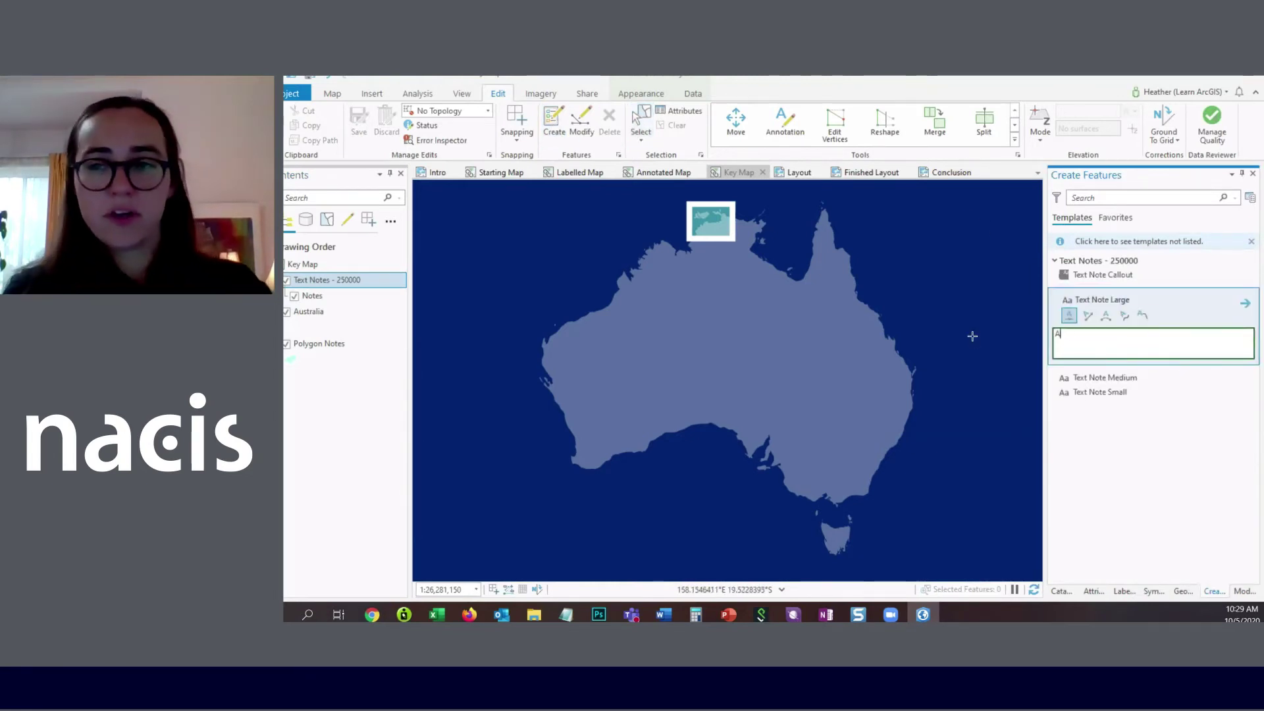
text(USTRALIA)
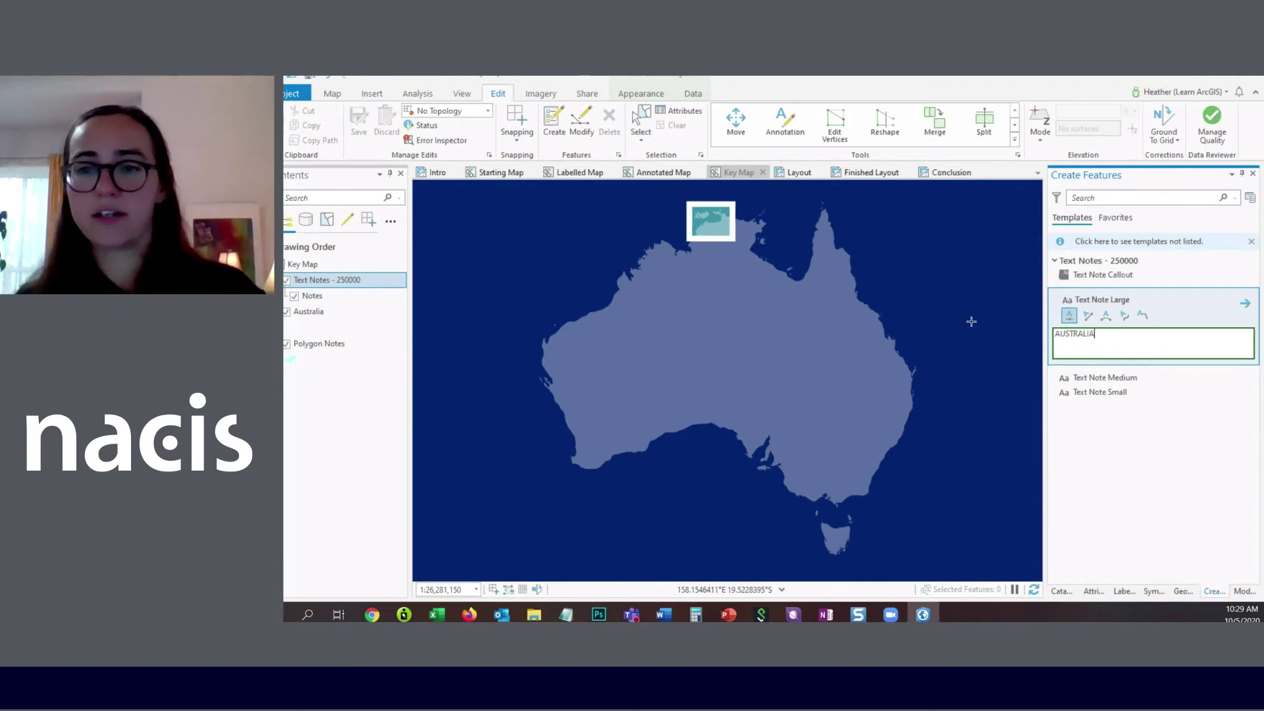
click(604, 377)
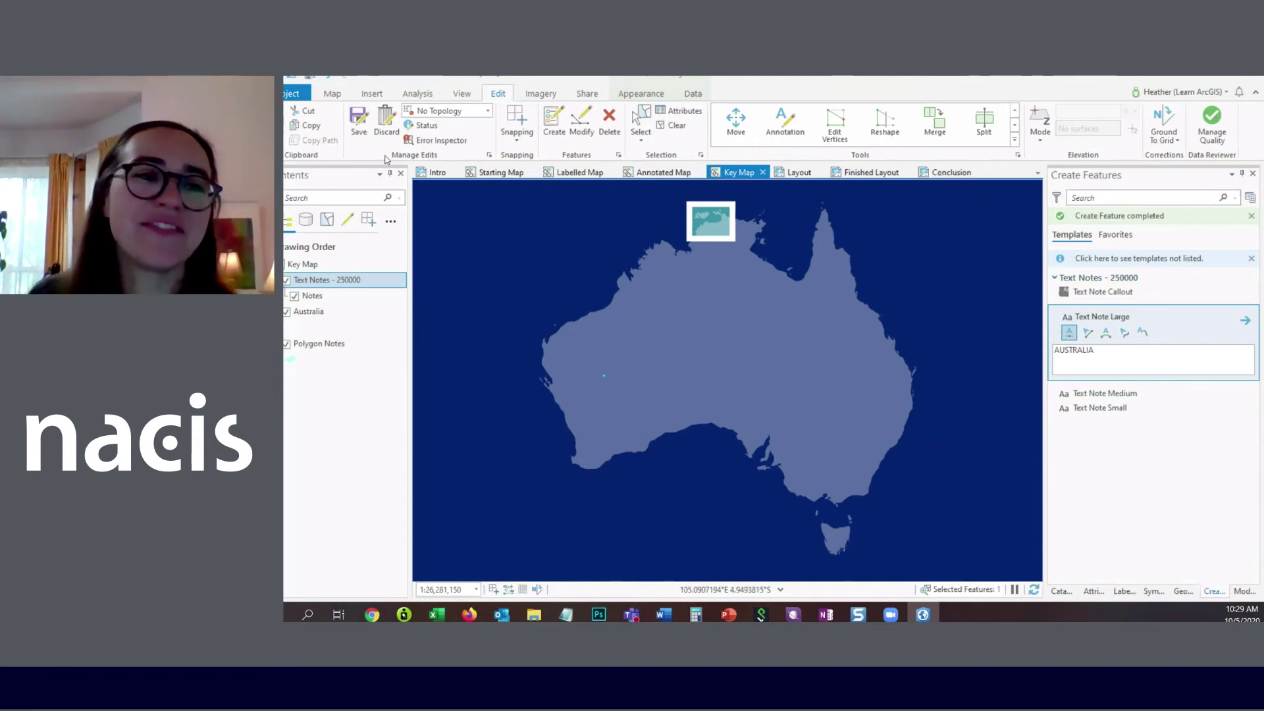
Step: Clear the selection and save all edits, confirming the save
click(685, 127)
click(359, 122)
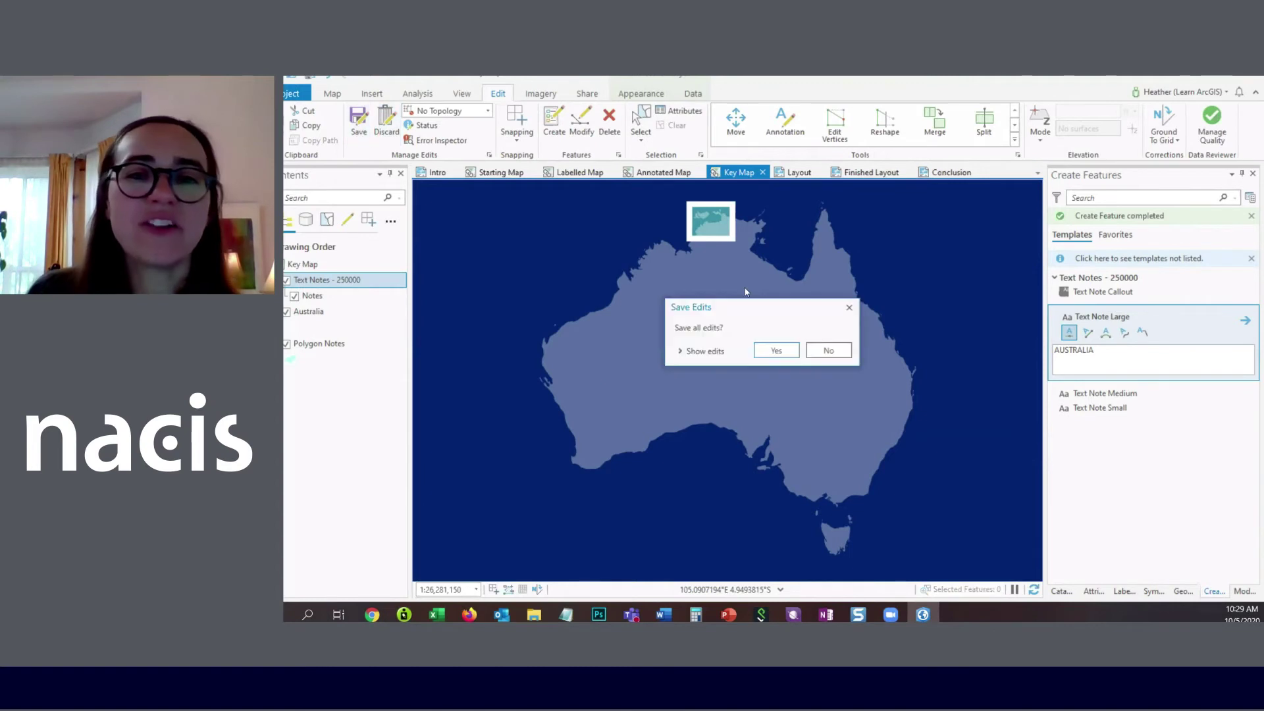
click(771, 350)
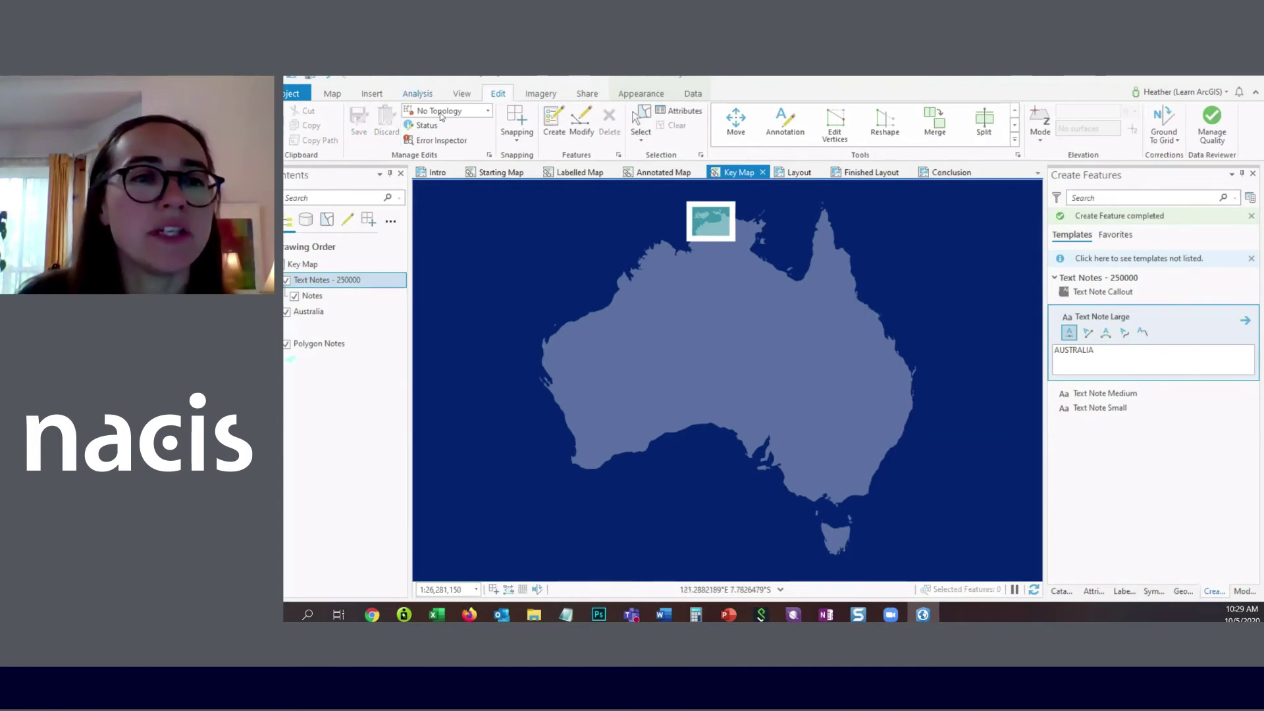
Step: Search the geoprocessing tools for "update annotation" and open Update Annotation Reference Scale
click(417, 94)
click(410, 122)
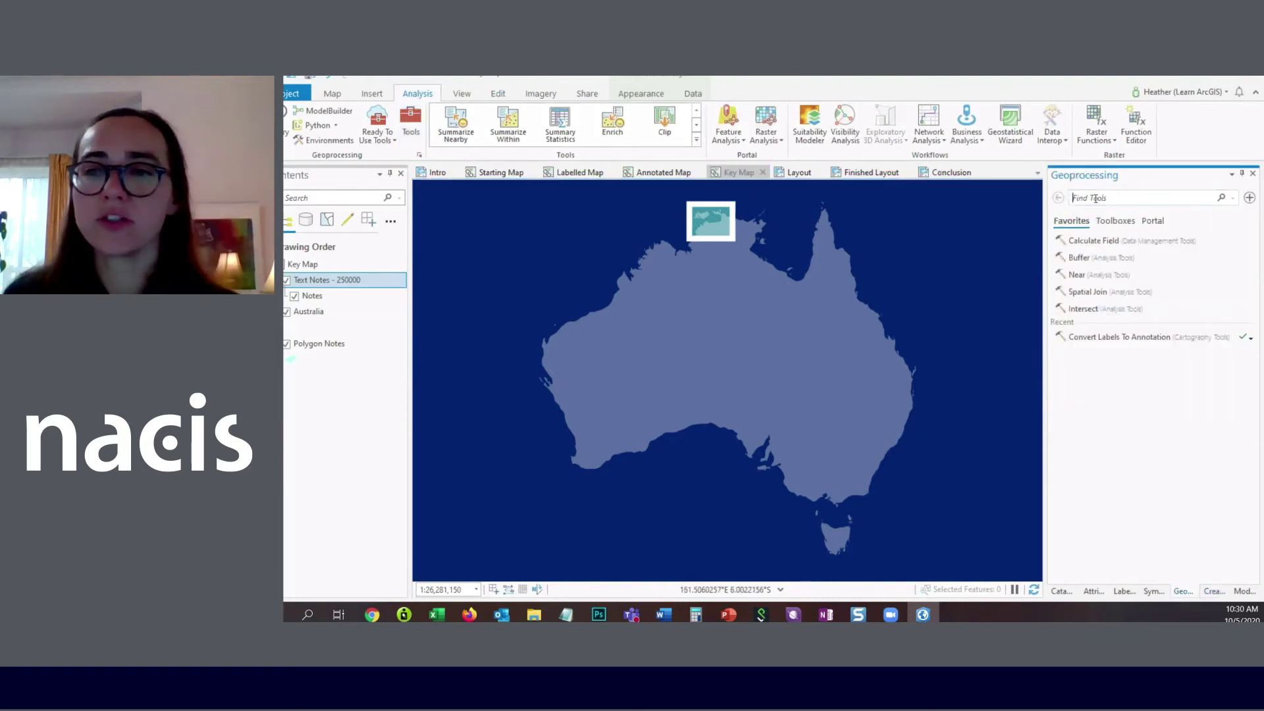
click(1095, 198)
text(u)
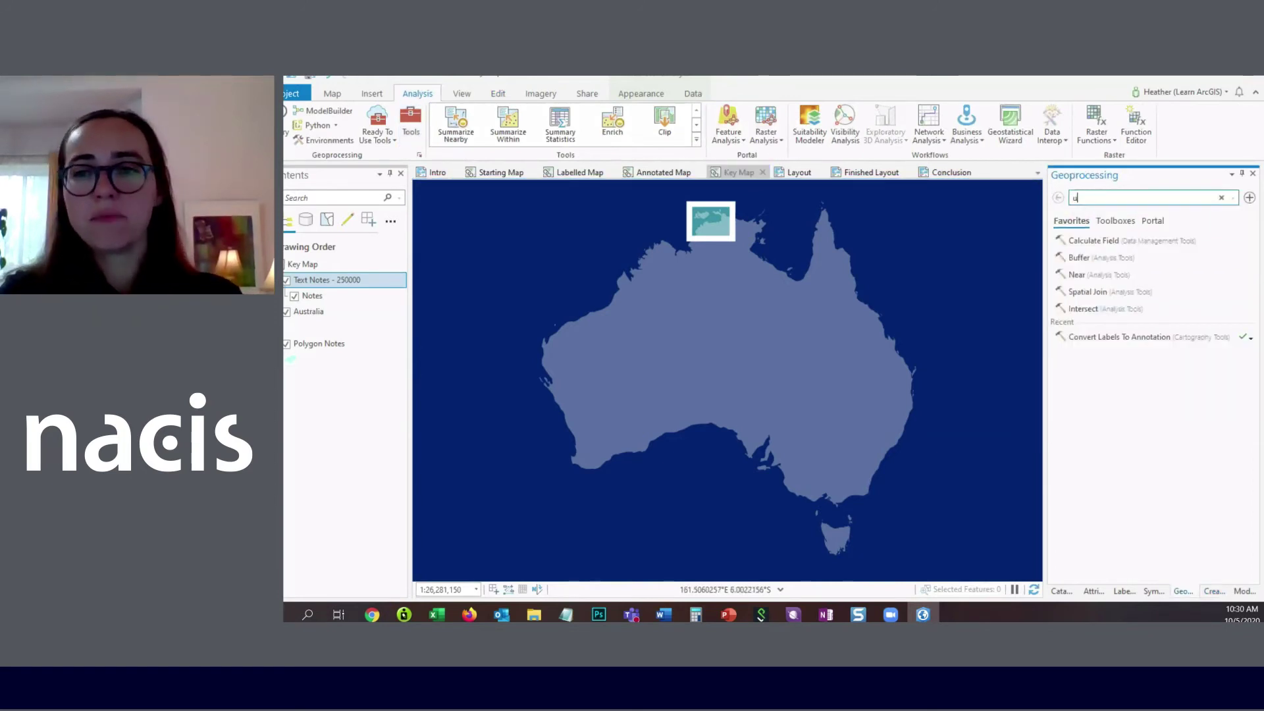
text(pdate annotation)
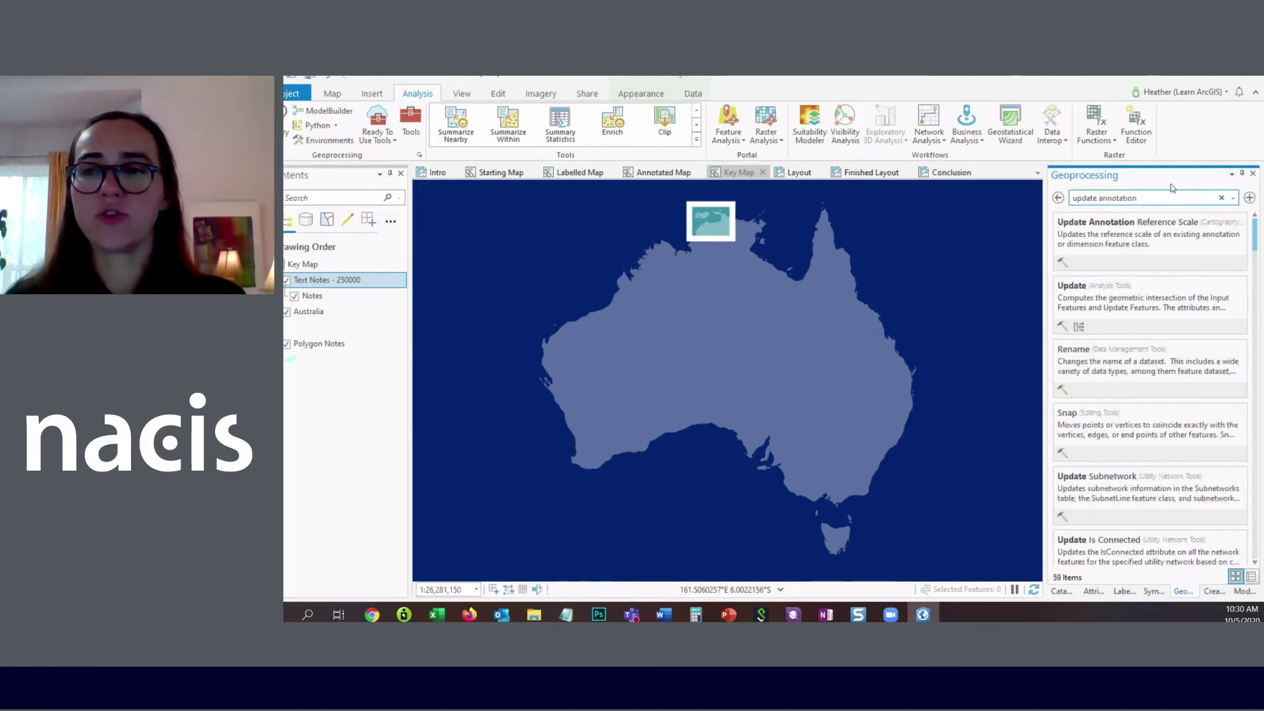
click(1173, 221)
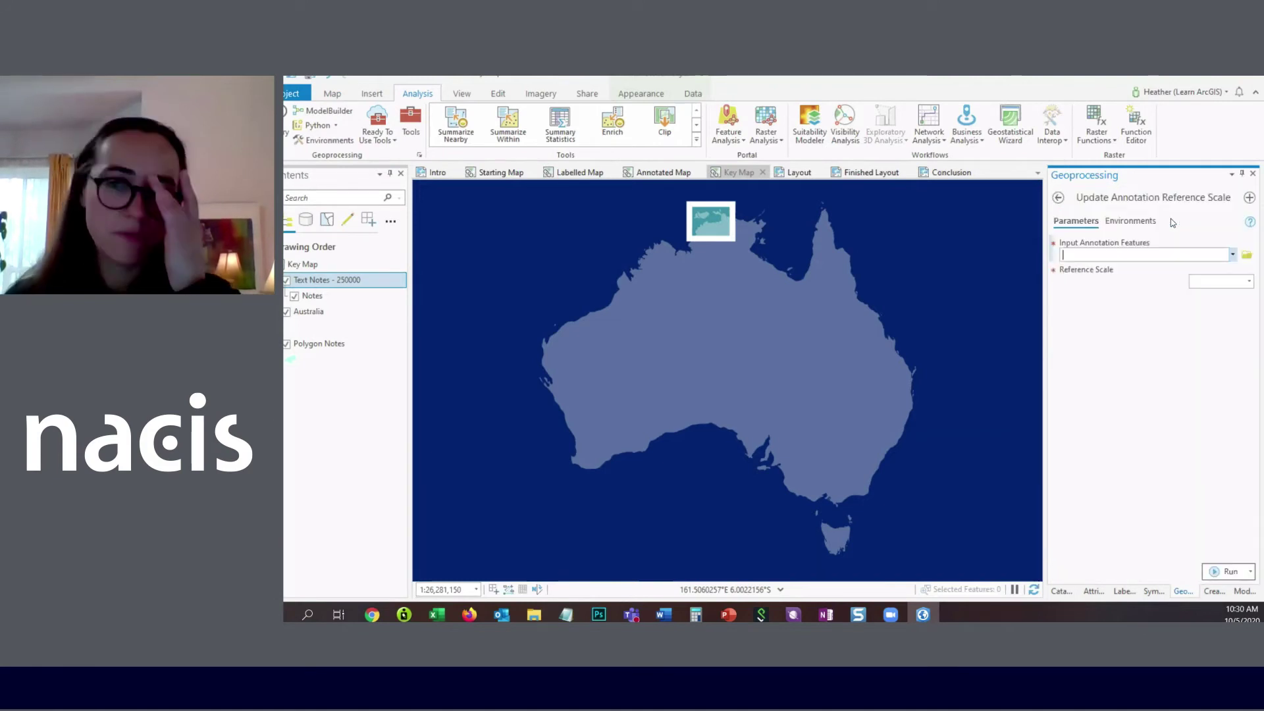
Step: Run Update Annotation Reference Scale on Text Notes - 250000 with the reference scale set to 1:85,000,000
click(1232, 254)
click(1185, 270)
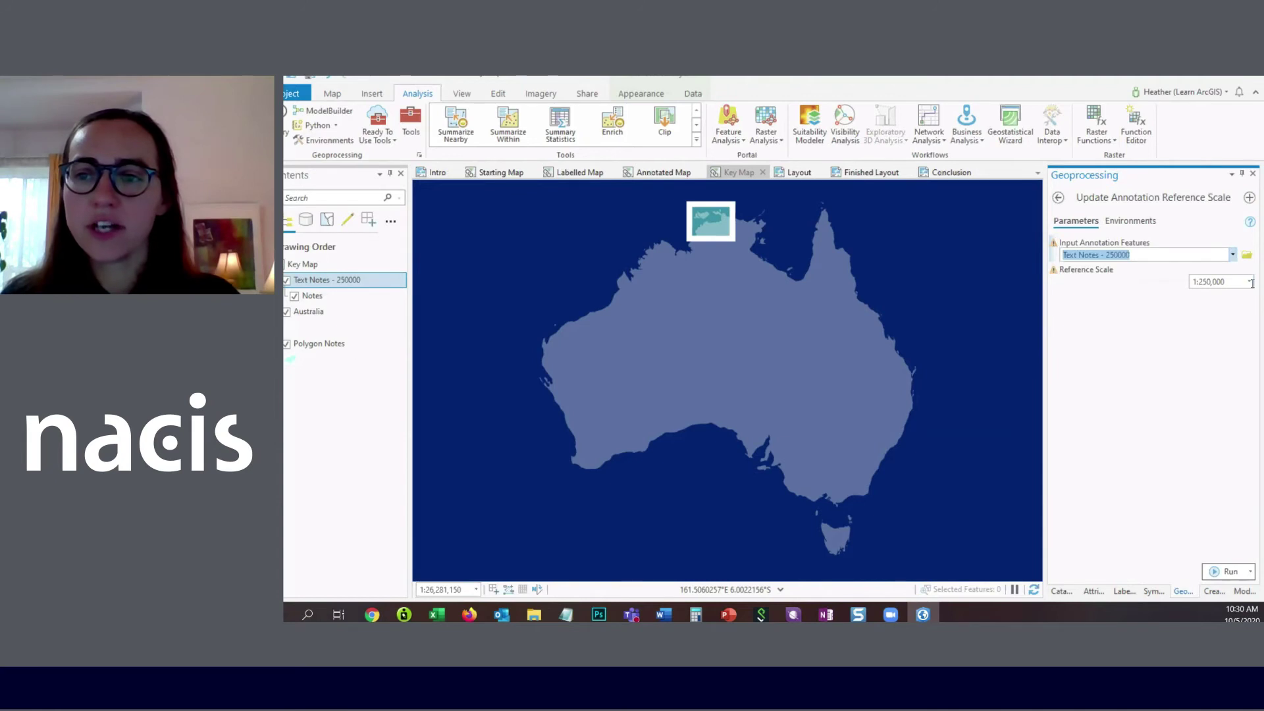
click(1251, 282)
text(85000)
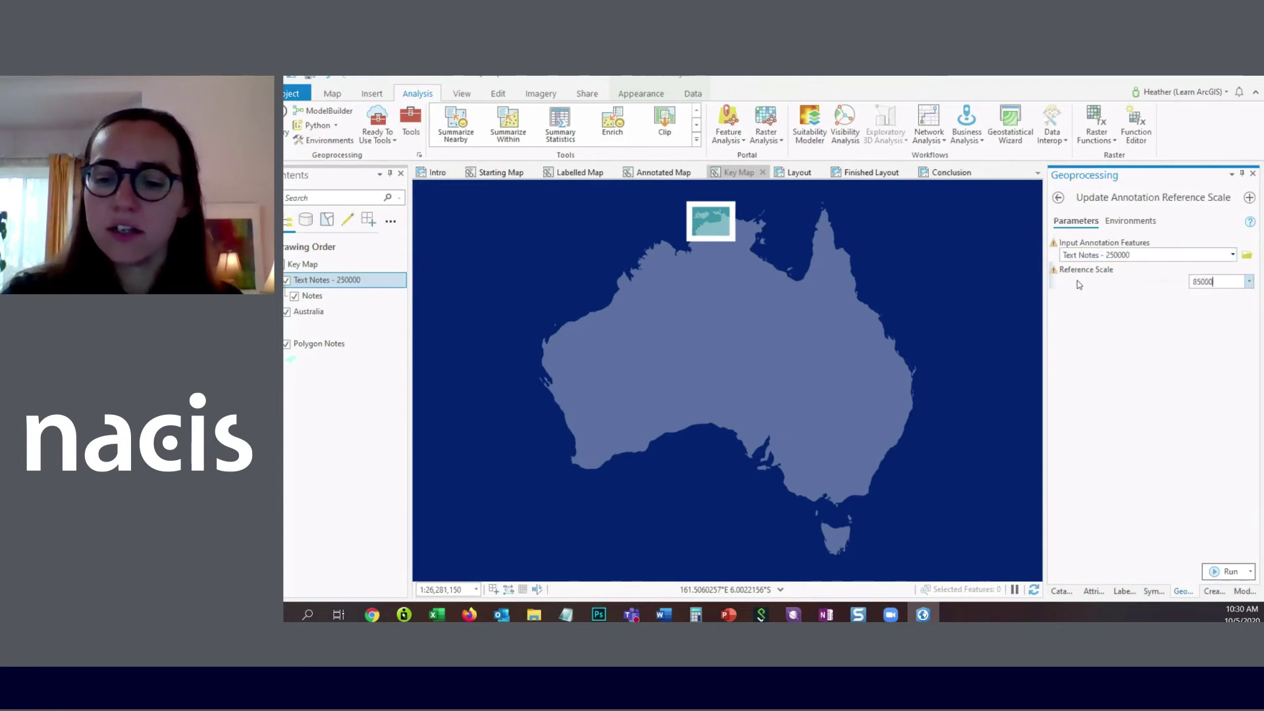
text(000)
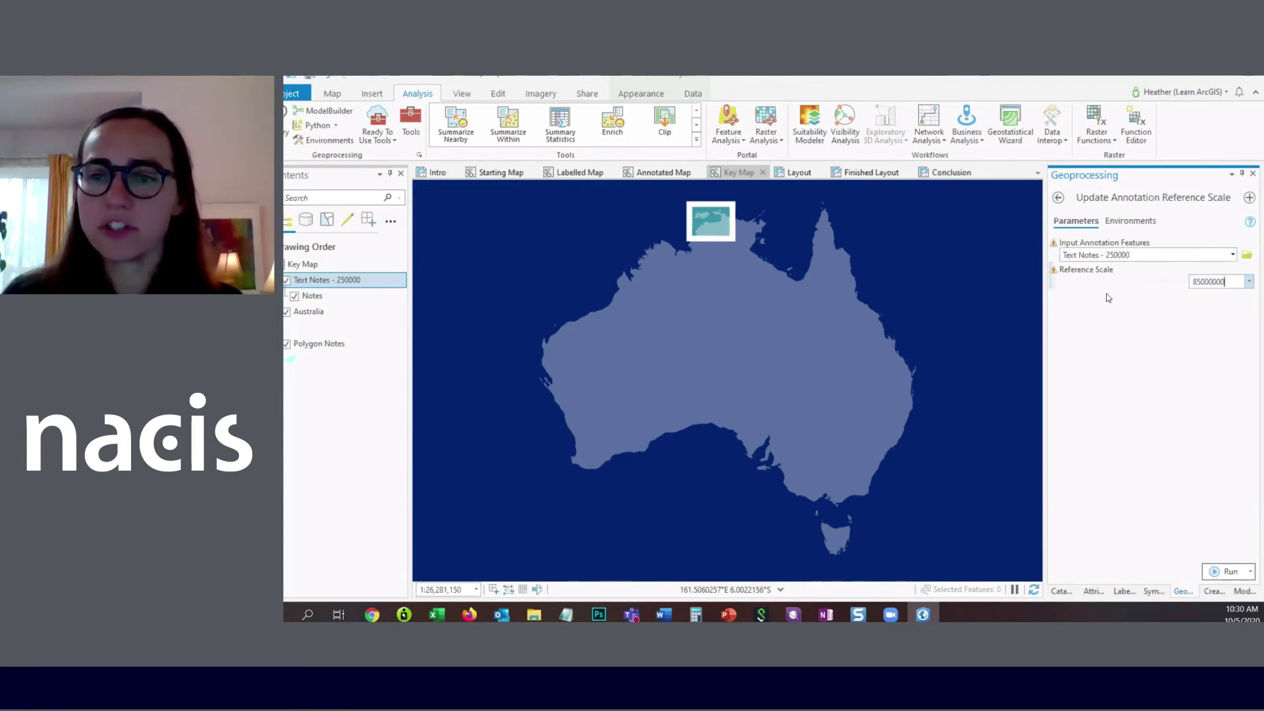
click(1231, 572)
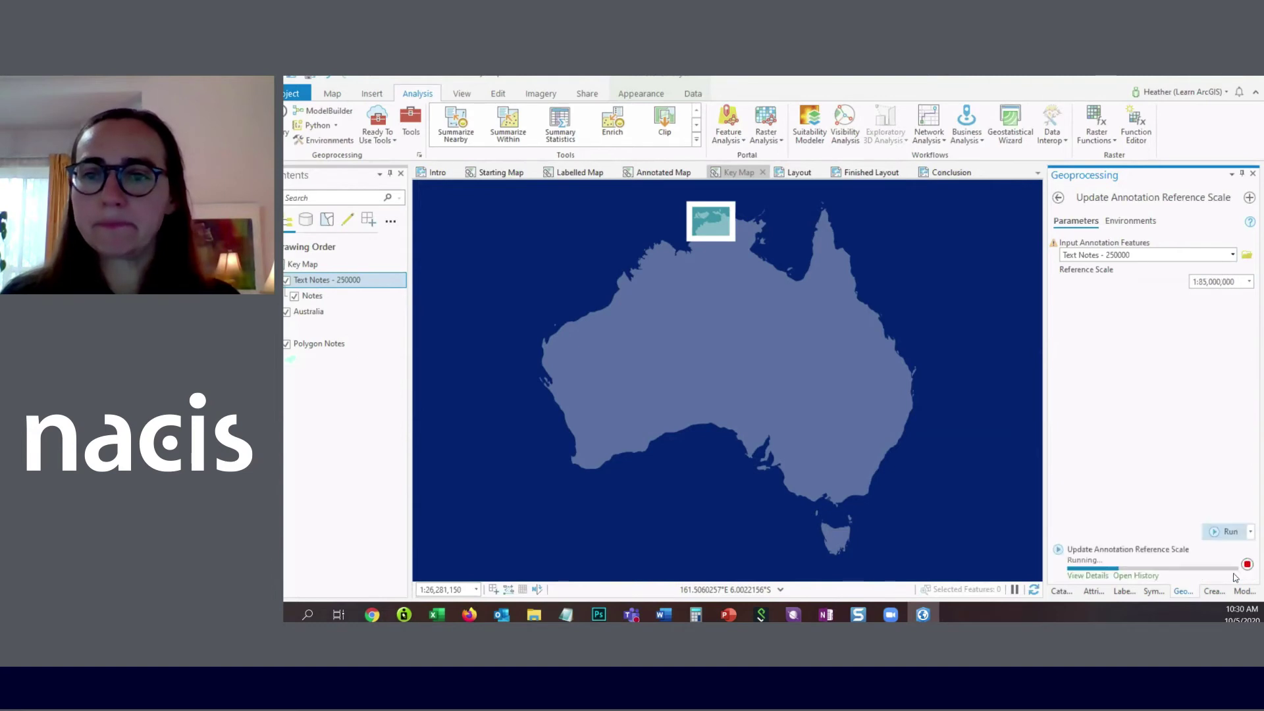
click(1080, 381)
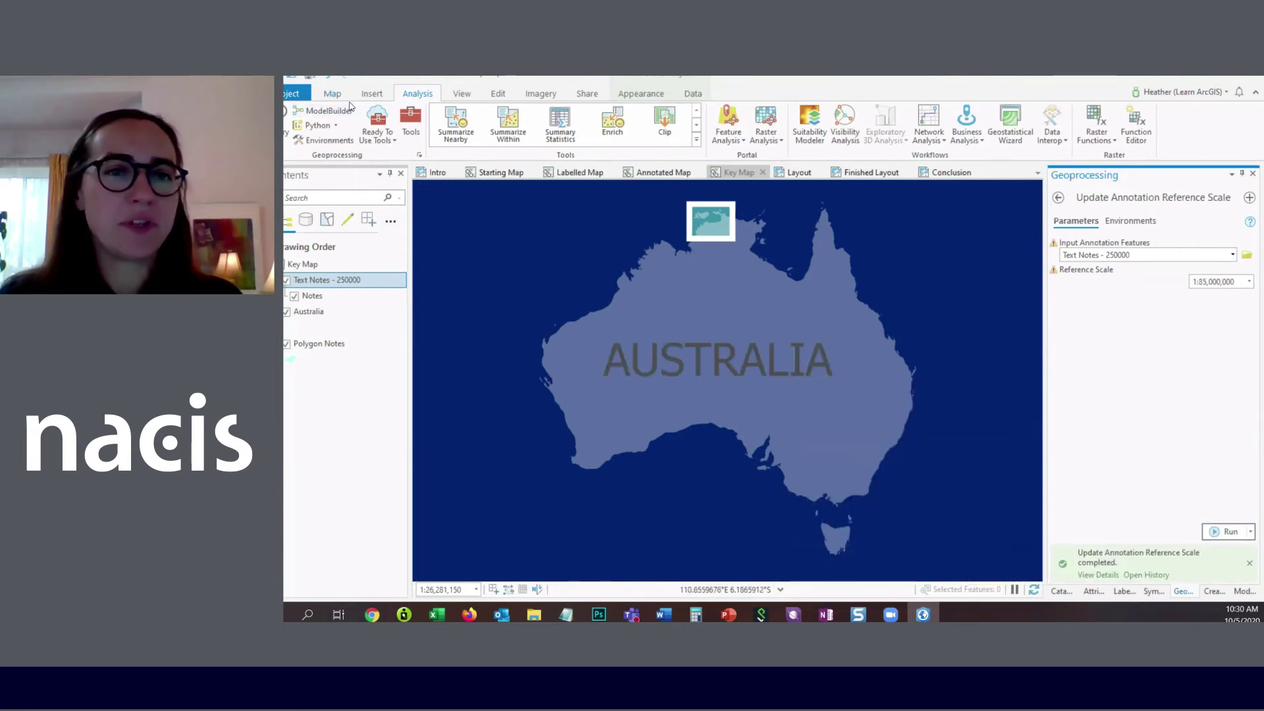
Step: Select the AUSTRALIA annotation, change its font color to white, apply the change, and clear the selection
click(496, 97)
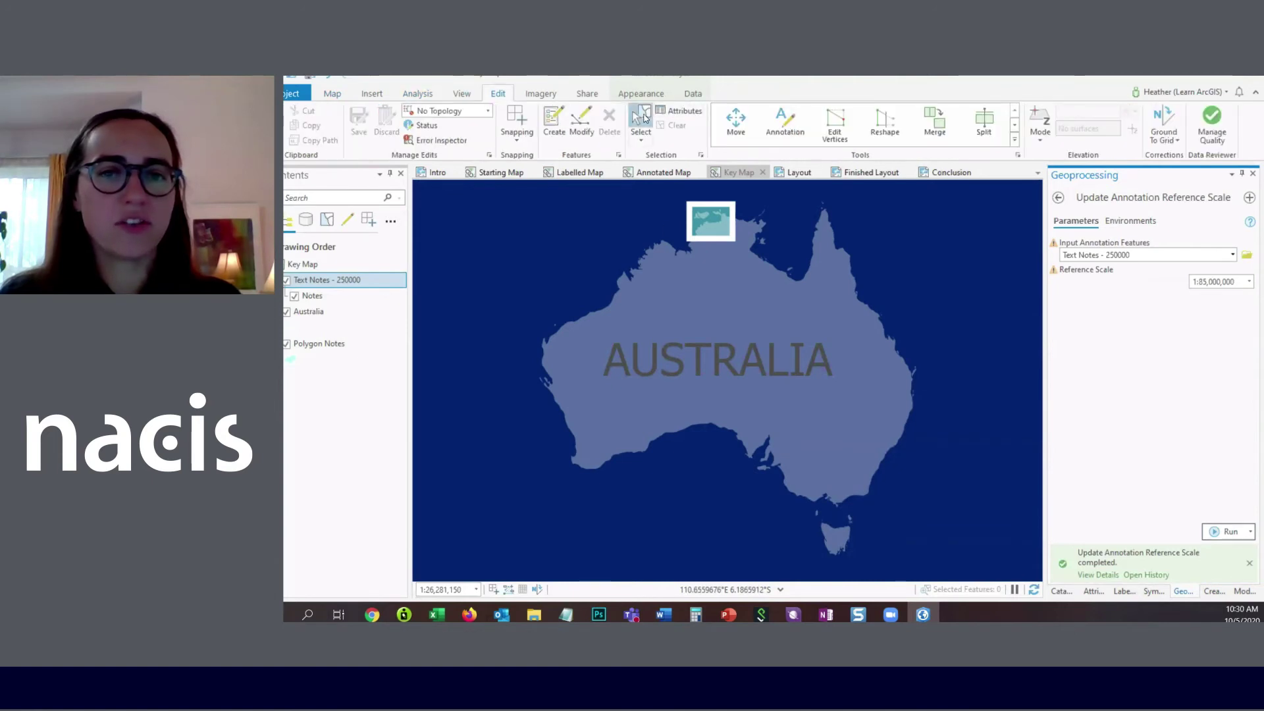
click(641, 122)
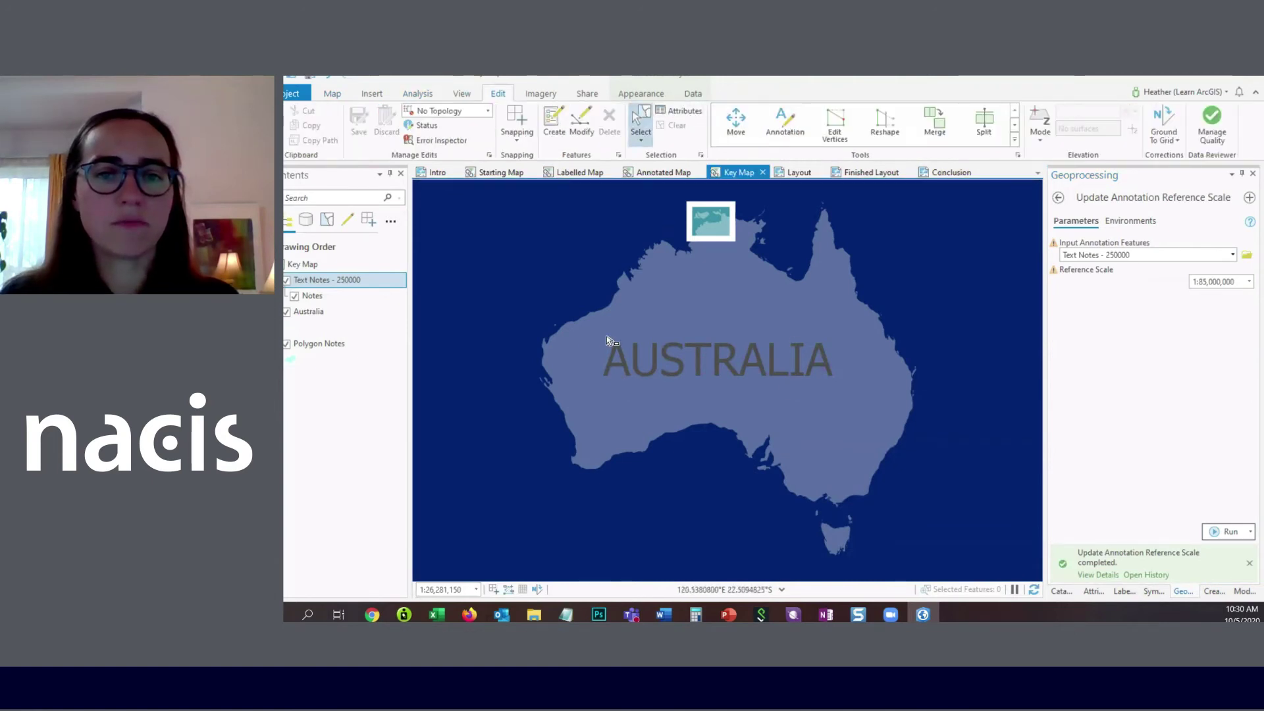
click(720, 352)
click(681, 115)
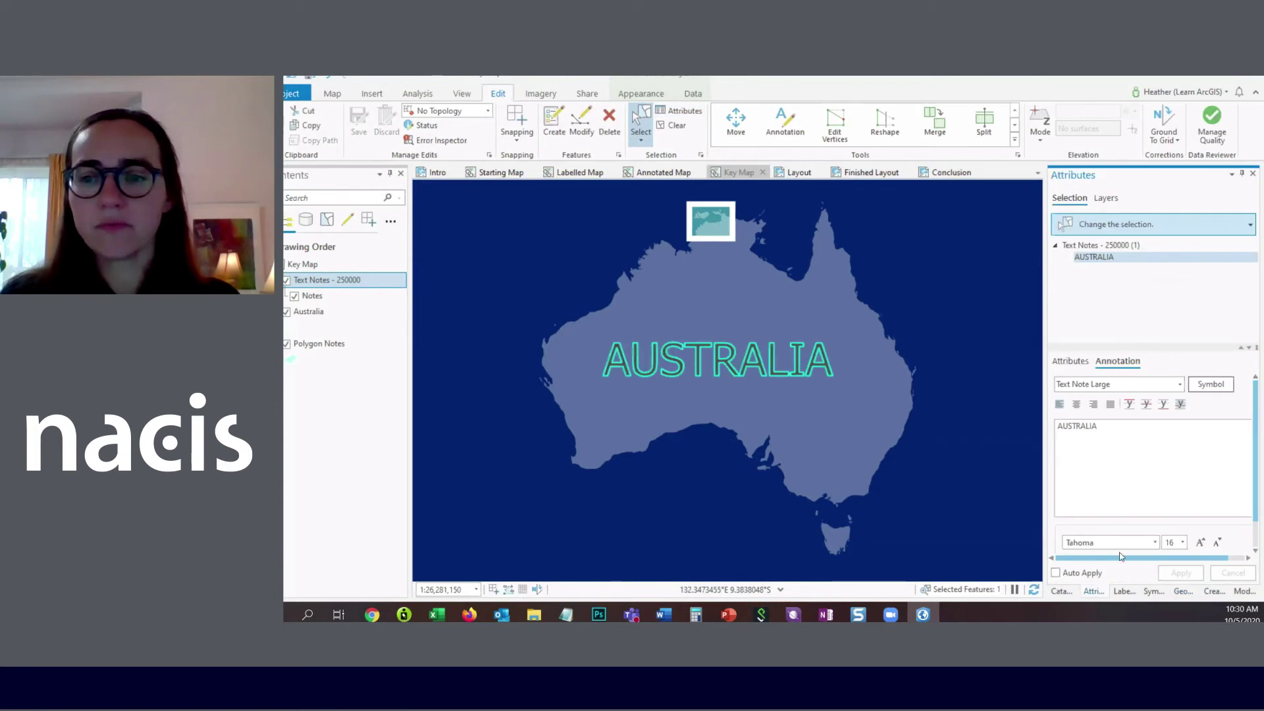
scroll(1097, 449, down, 2)
click(1176, 530)
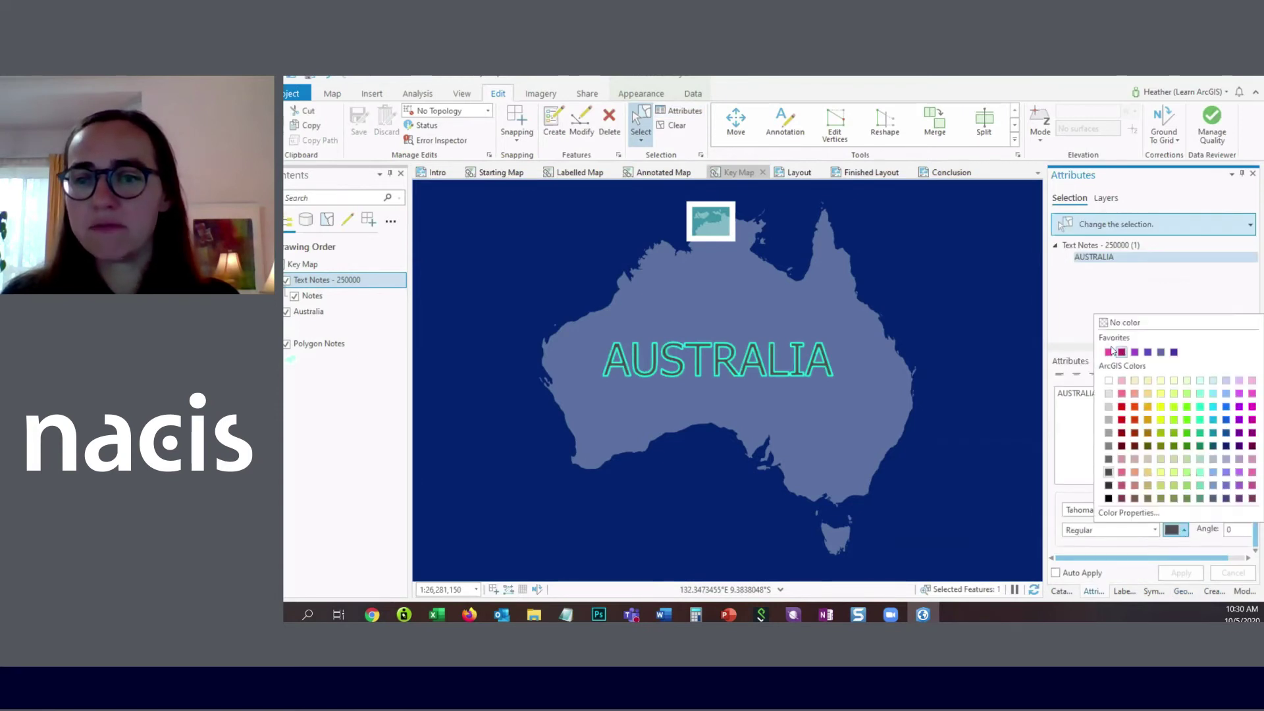
click(1109, 382)
click(1175, 569)
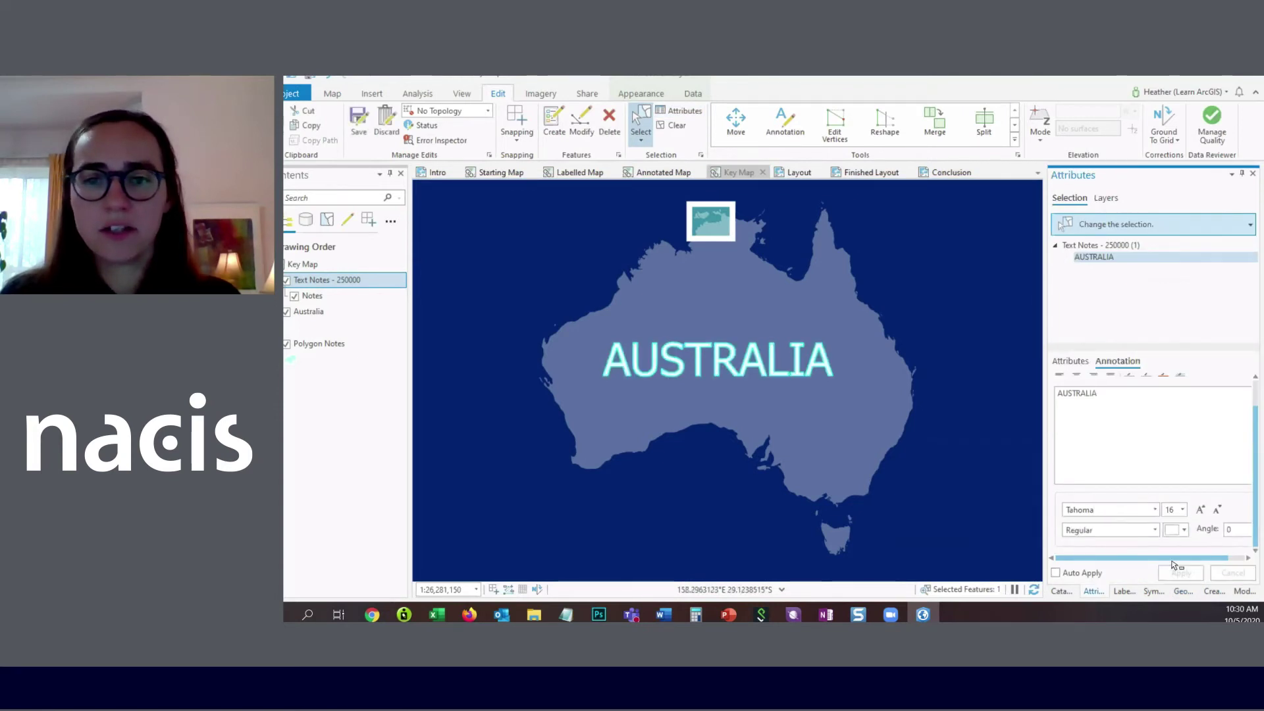
key(Escape)
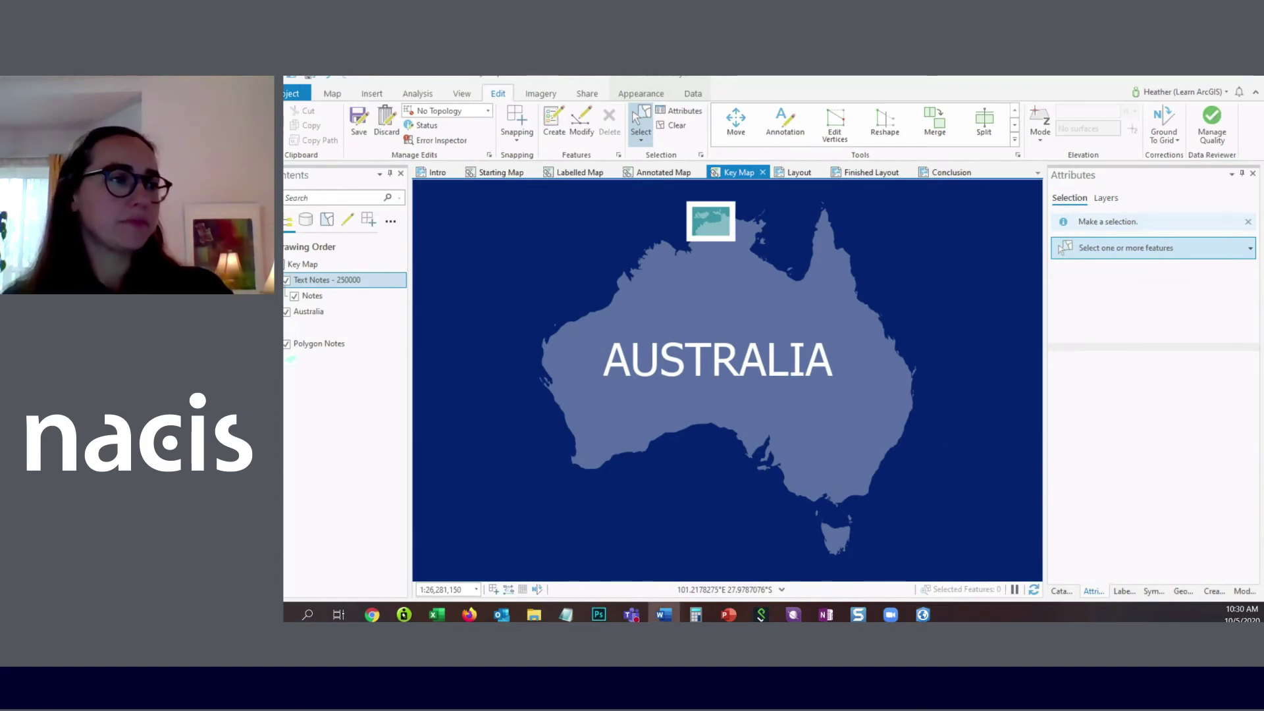
Step: On the Layout, add a rectangle text element reading "map area" just west of the white extent box on the key map
click(785, 175)
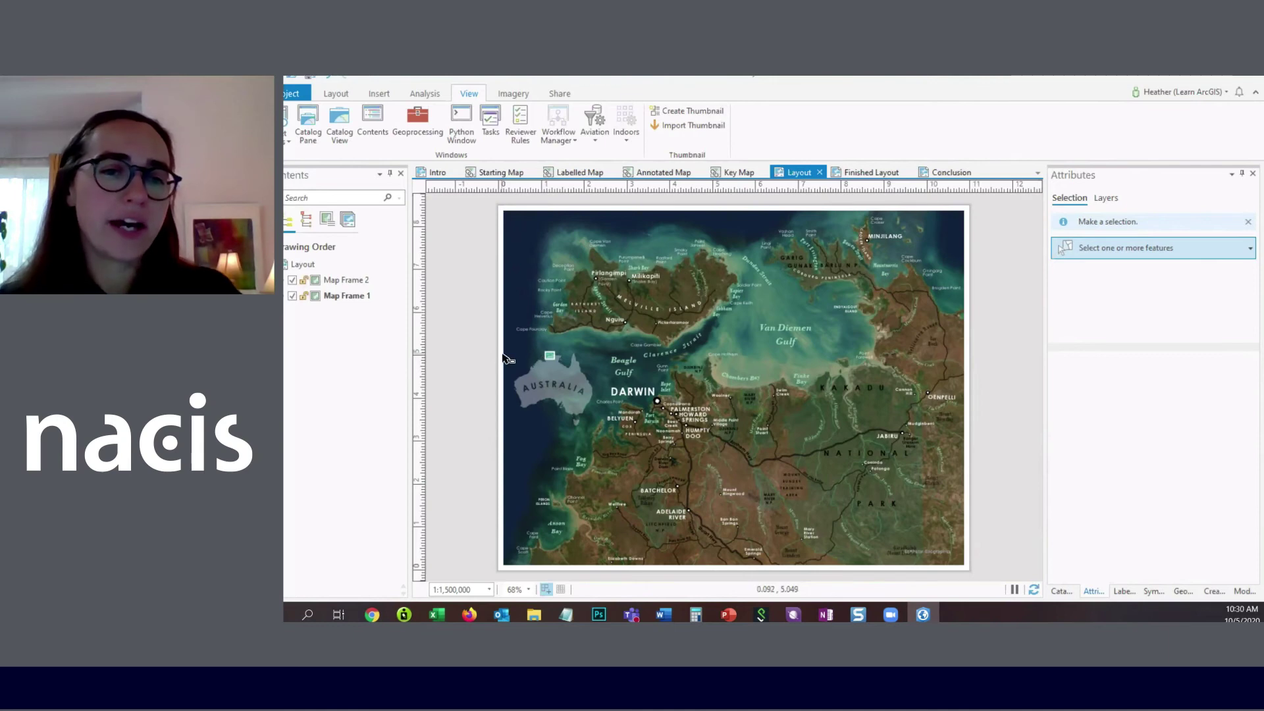
scroll(541, 364, up, 5)
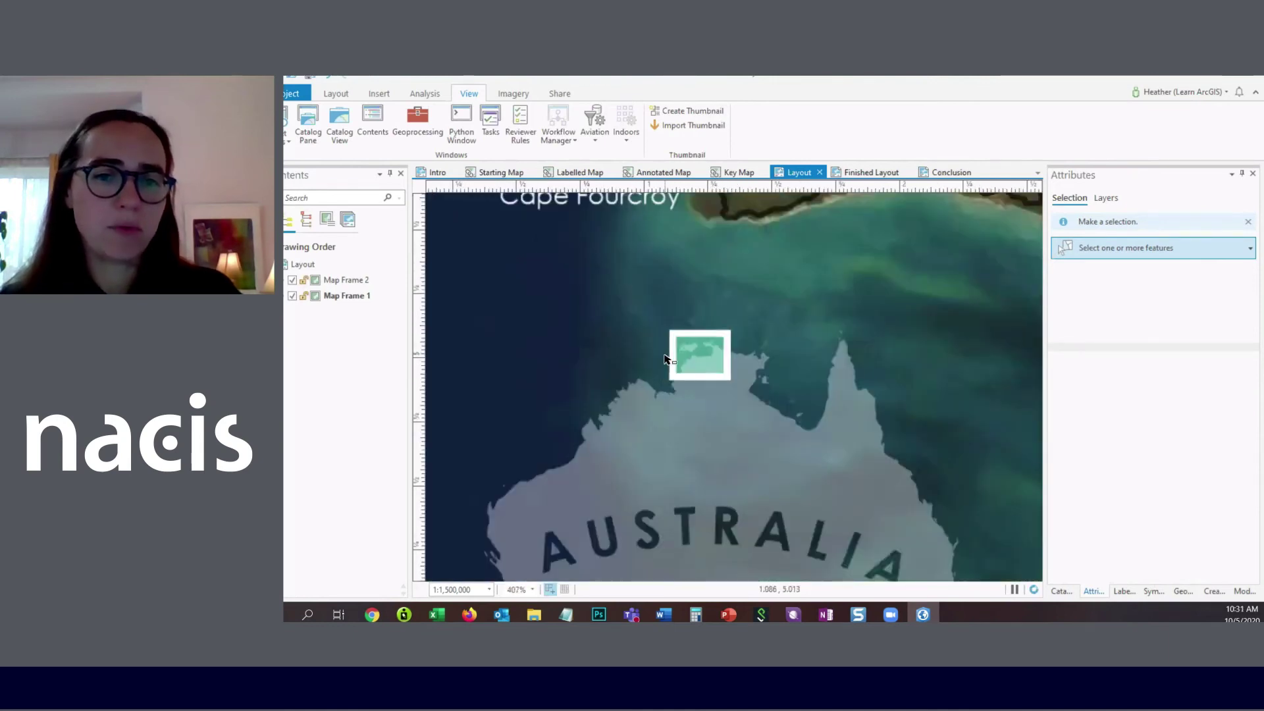
scroll(665, 359, up, 2)
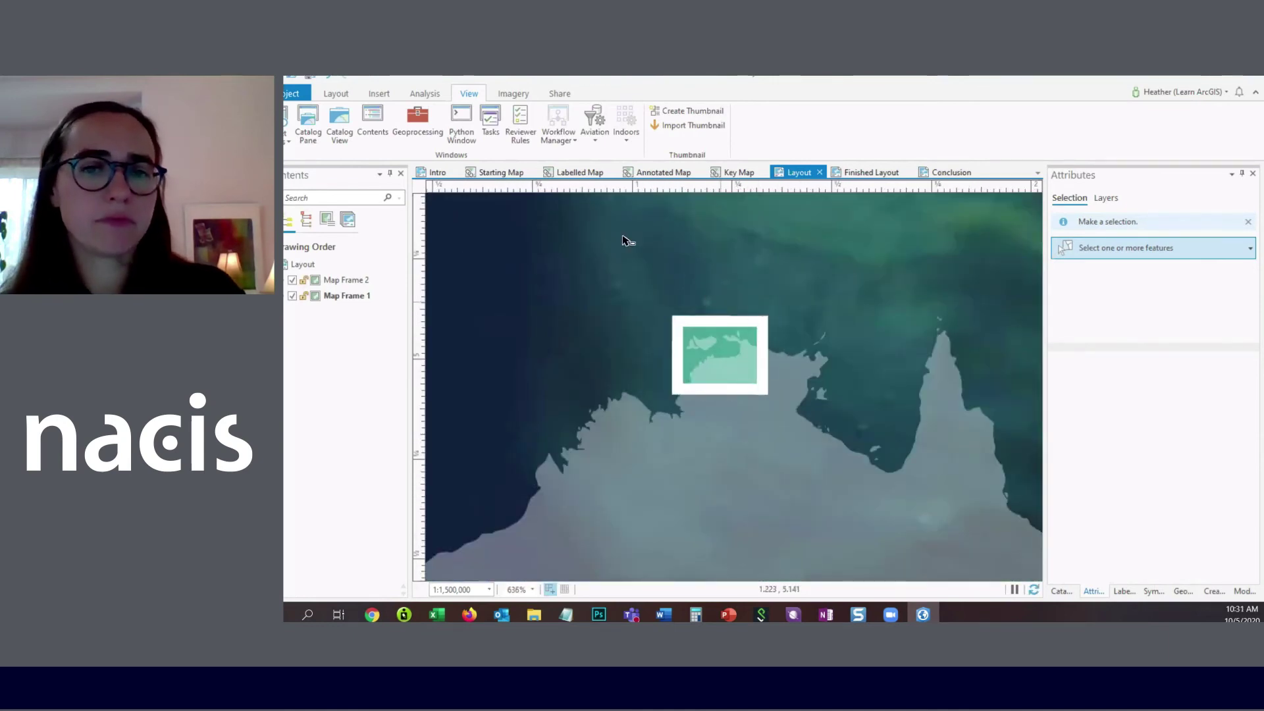
click(380, 95)
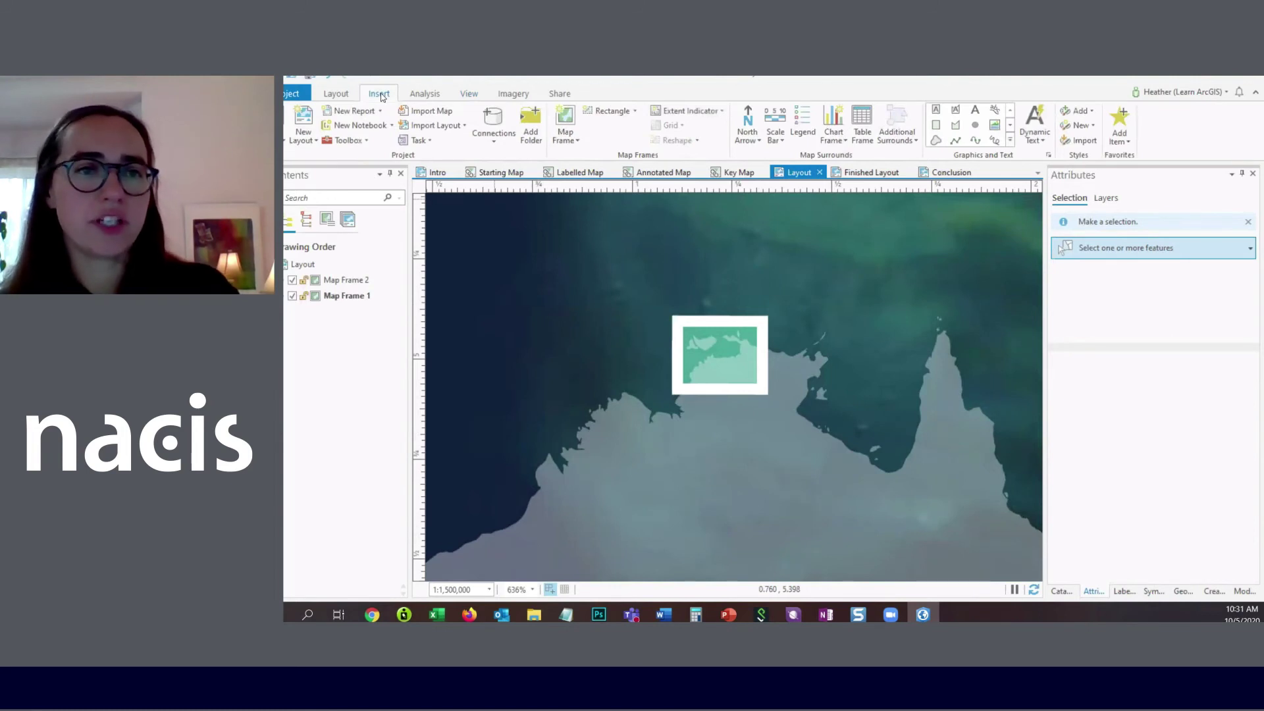
click(935, 109)
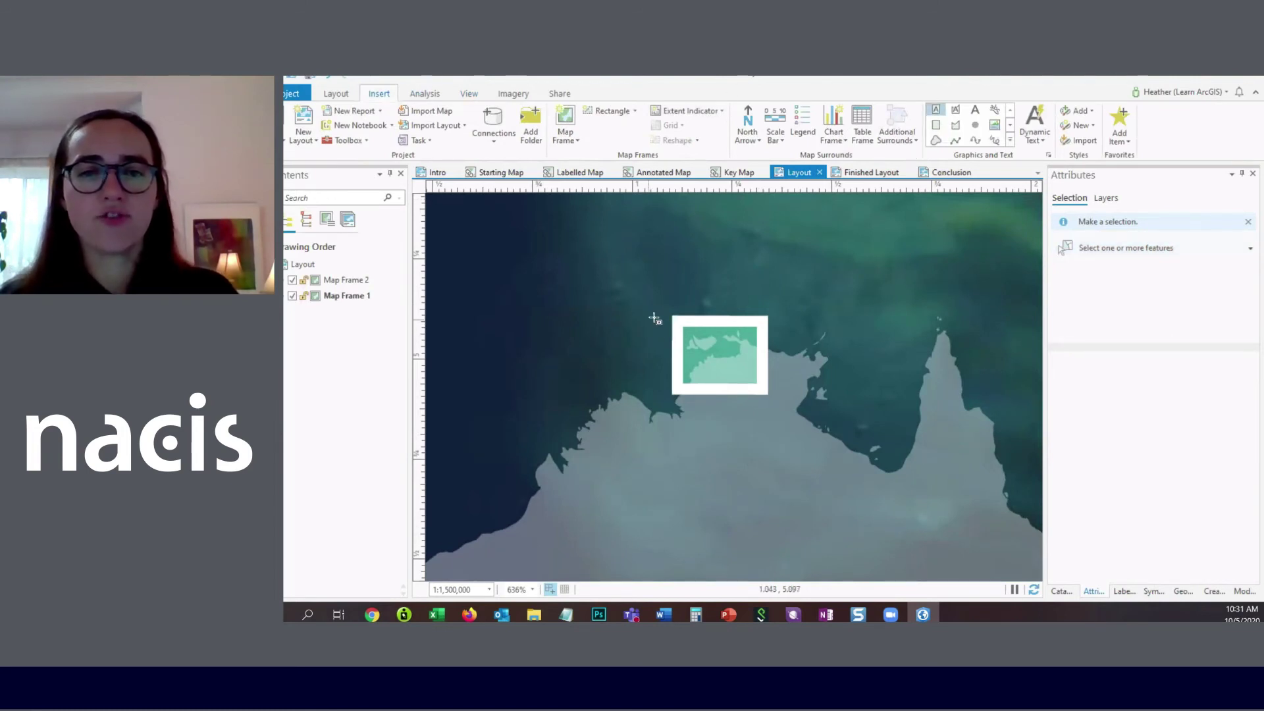
mouse_move(653, 317)
mouse_down()
mouse_move(655, 368)
mouse_move(519, 469)
mouse_up()
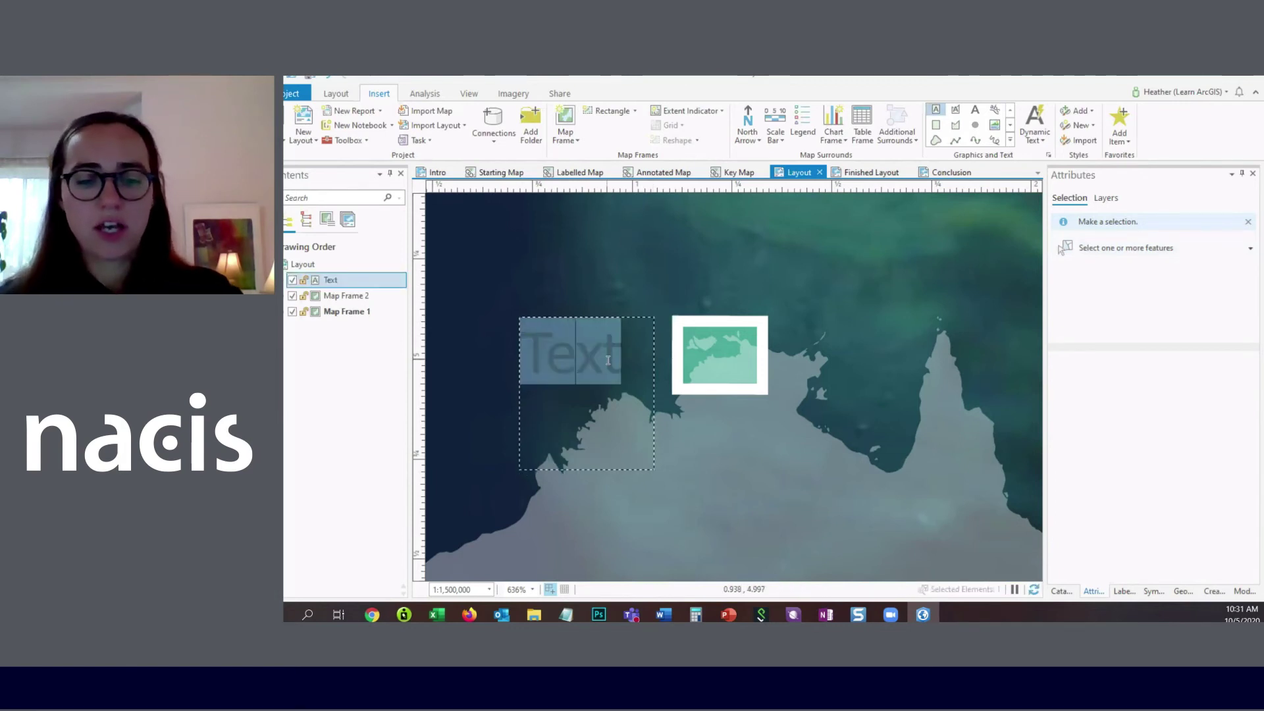
text(map area)
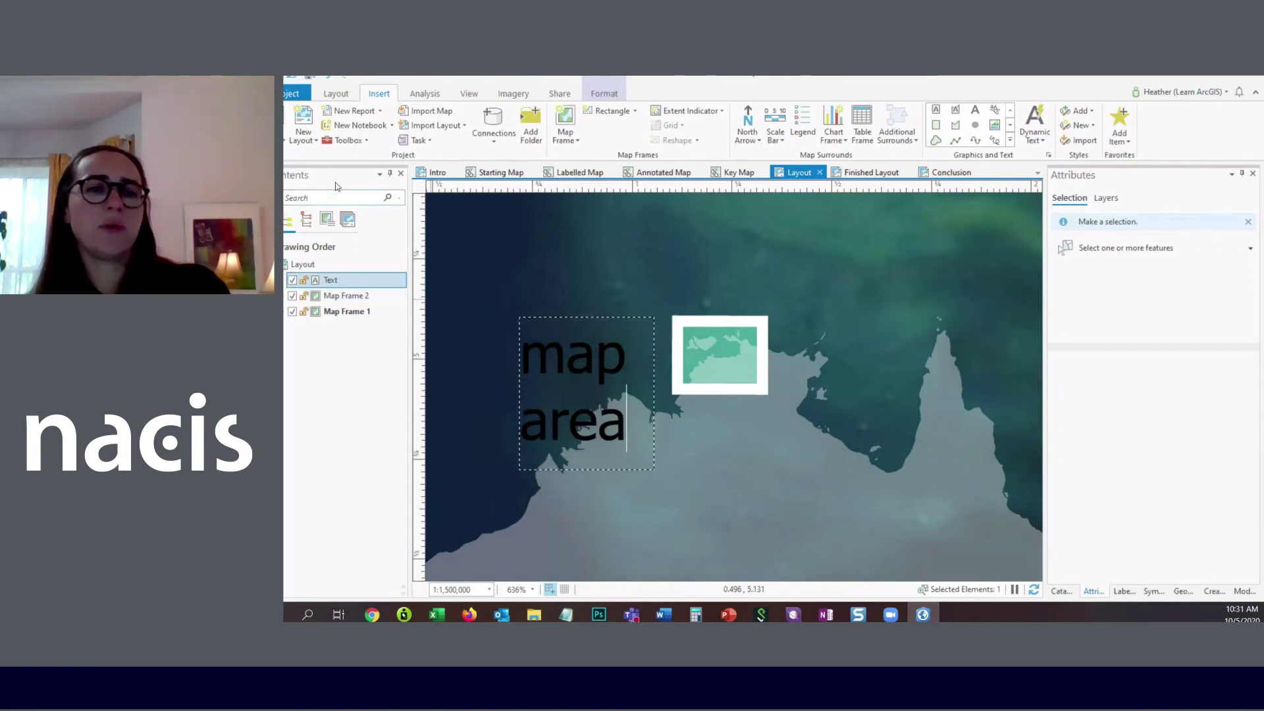
Step: Open the text symbol properties of the map area text and set its color to white and size to 7 pt
click(354, 281)
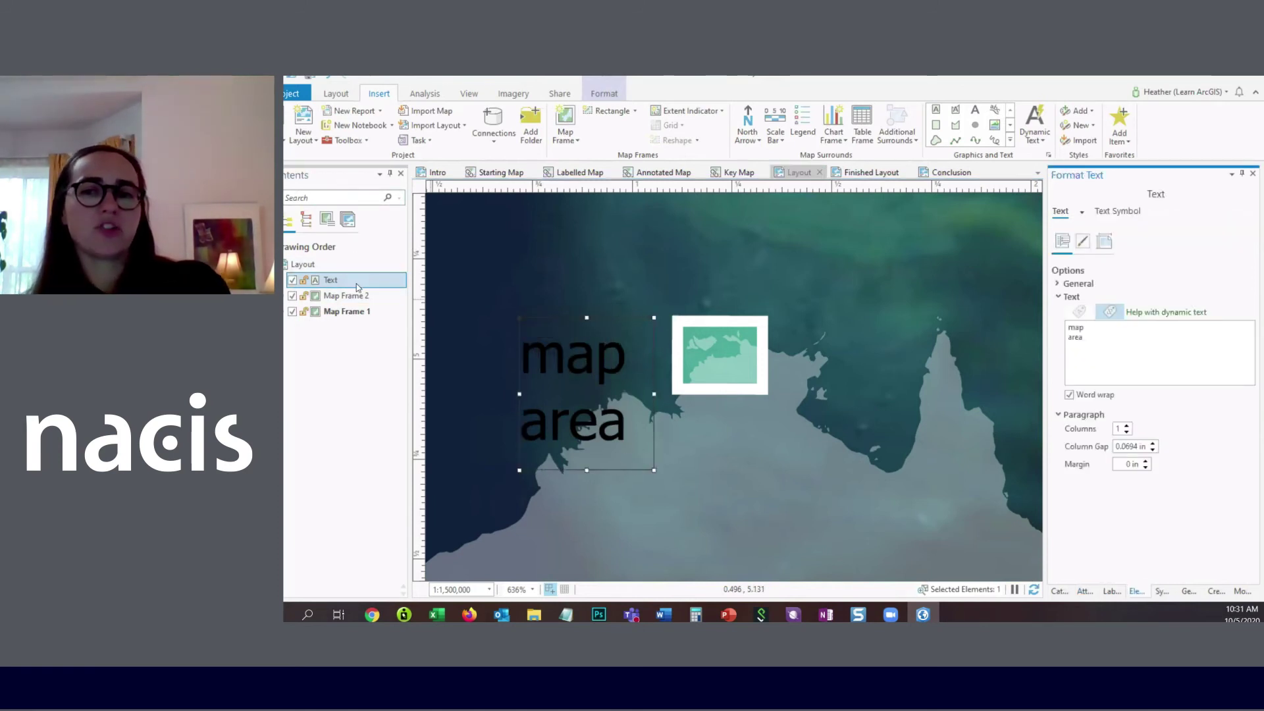
click(1119, 211)
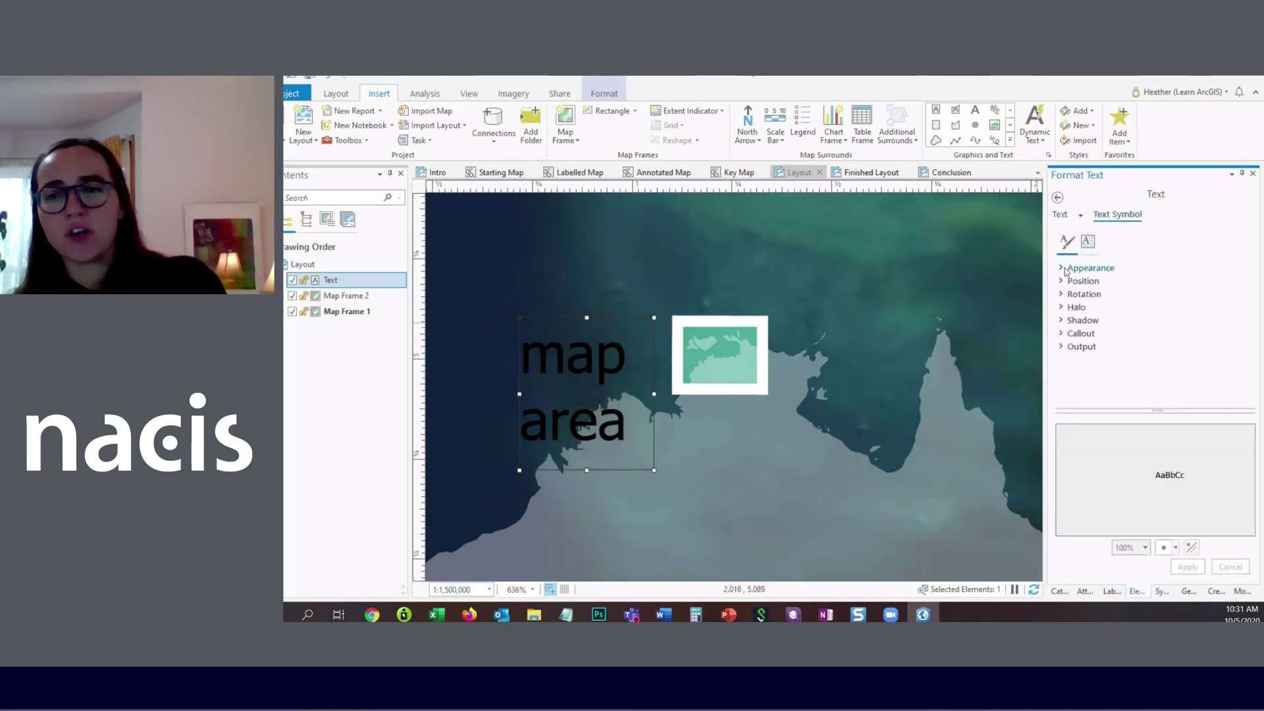
click(1062, 269)
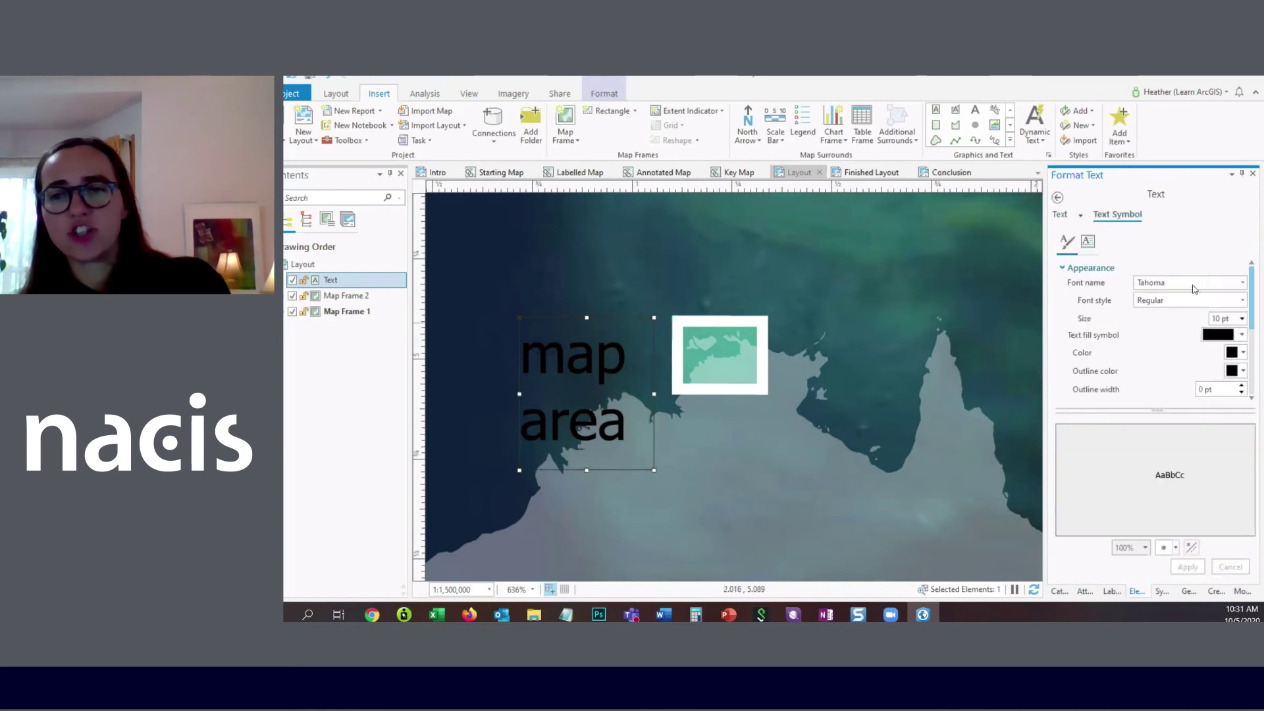
click(1235, 352)
click(1112, 428)
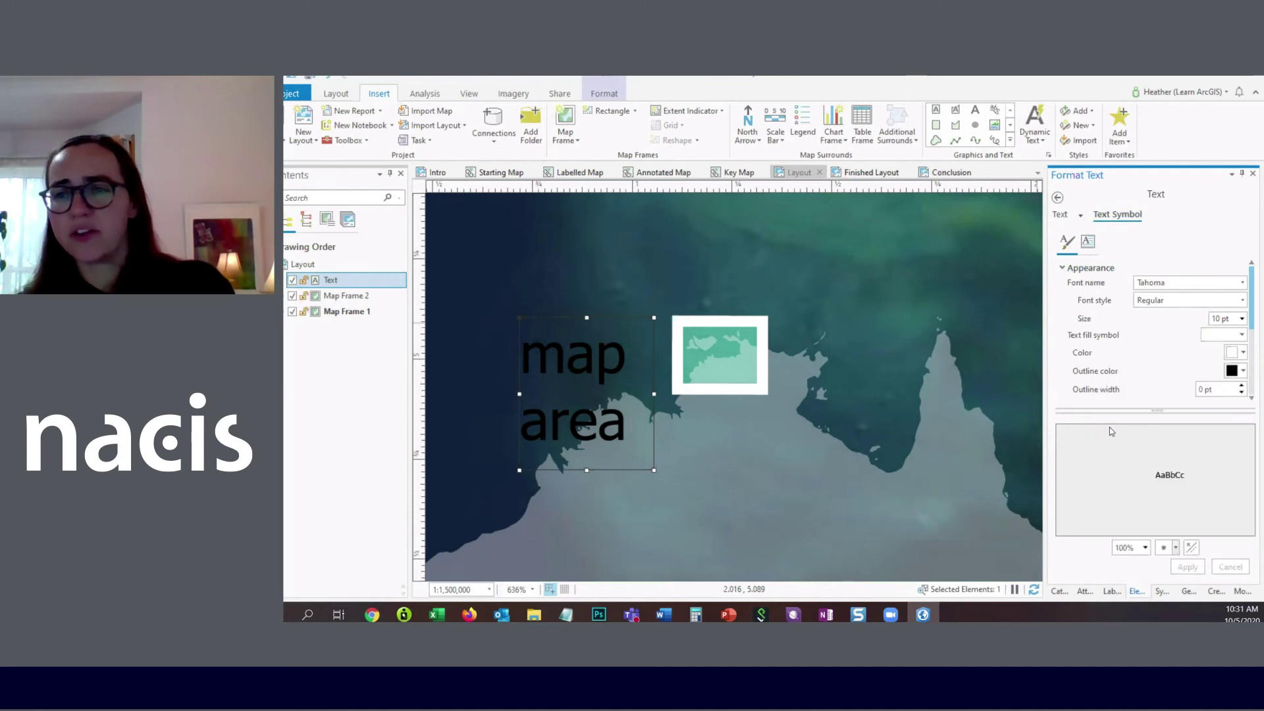
click(1241, 320)
click(1228, 340)
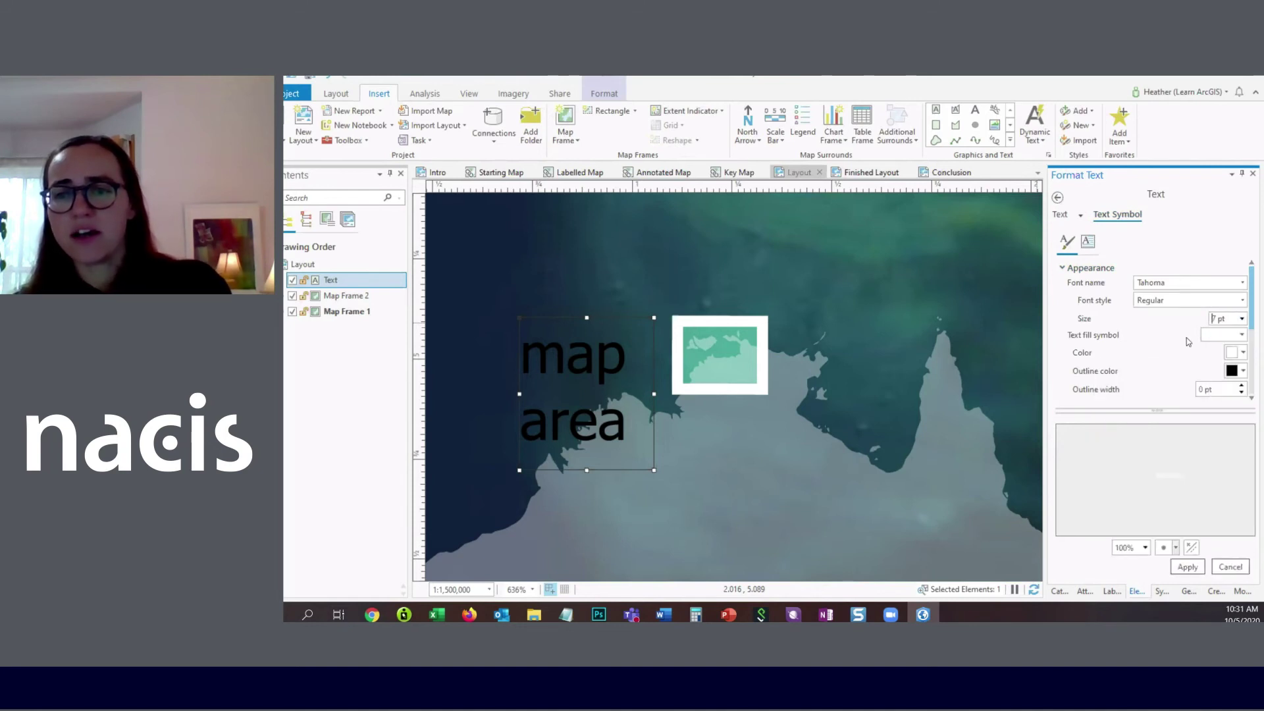
Step: Right-align the map area text with -2 additional line spacing, apply the formatting, and nudge the text closer to the extent box
scroll(1202, 349, down, 3)
click(1173, 382)
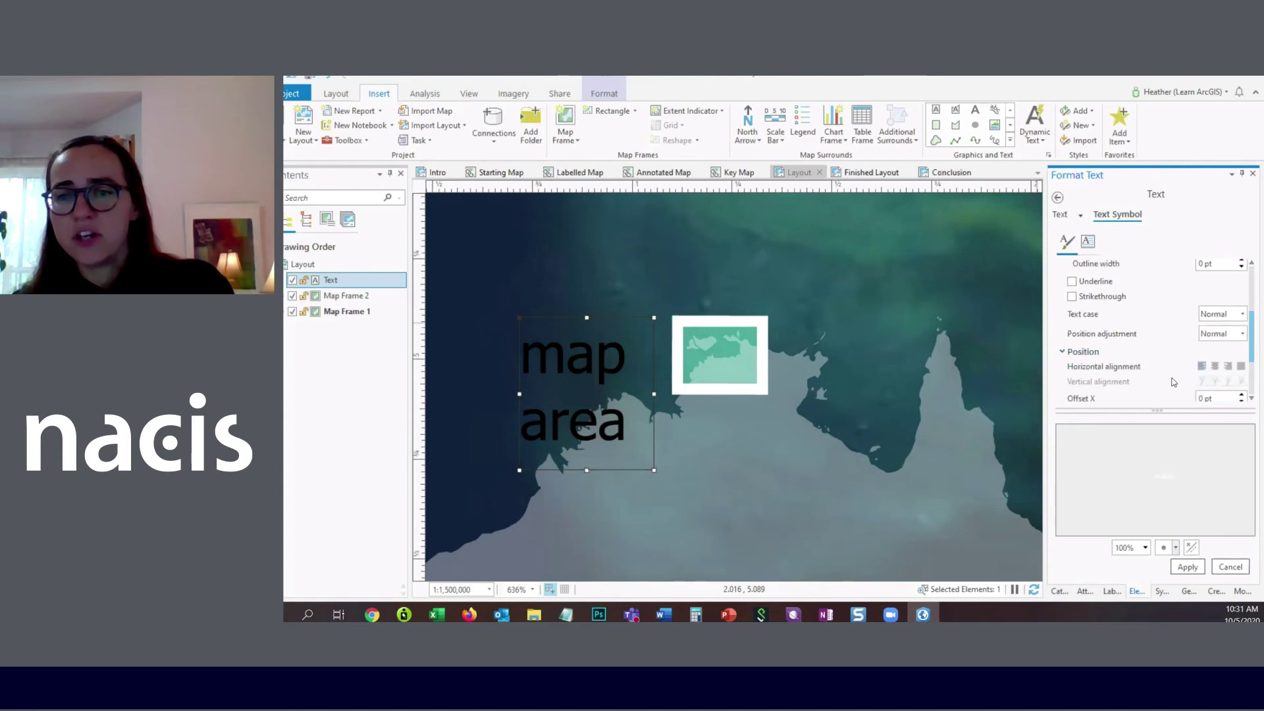
click(1226, 369)
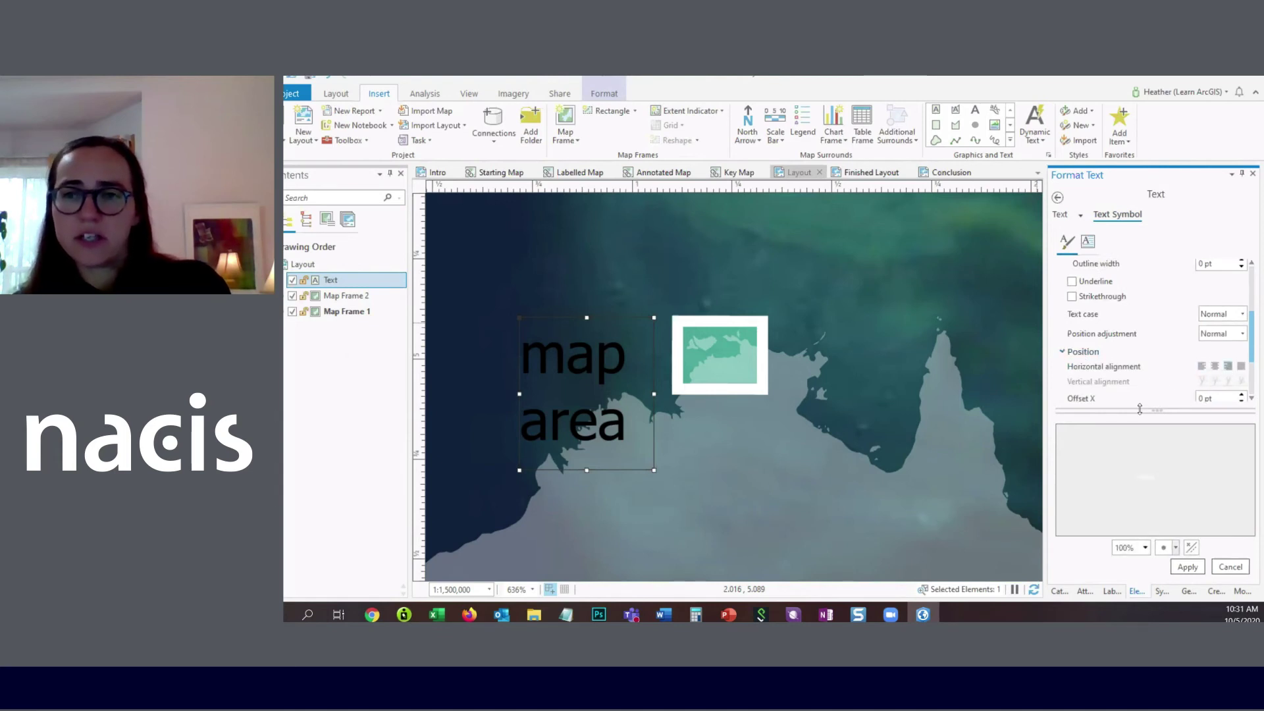
click(1088, 242)
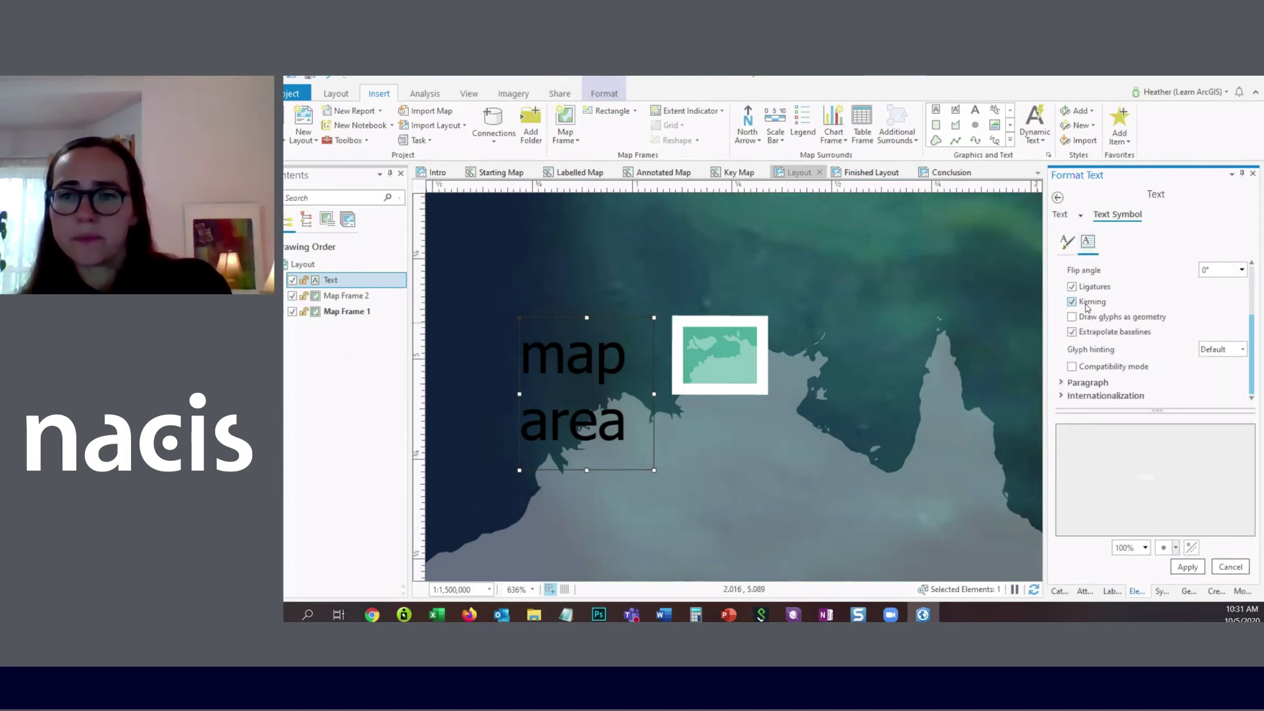
scroll(1089, 306, up, 3)
double_click(1242, 343)
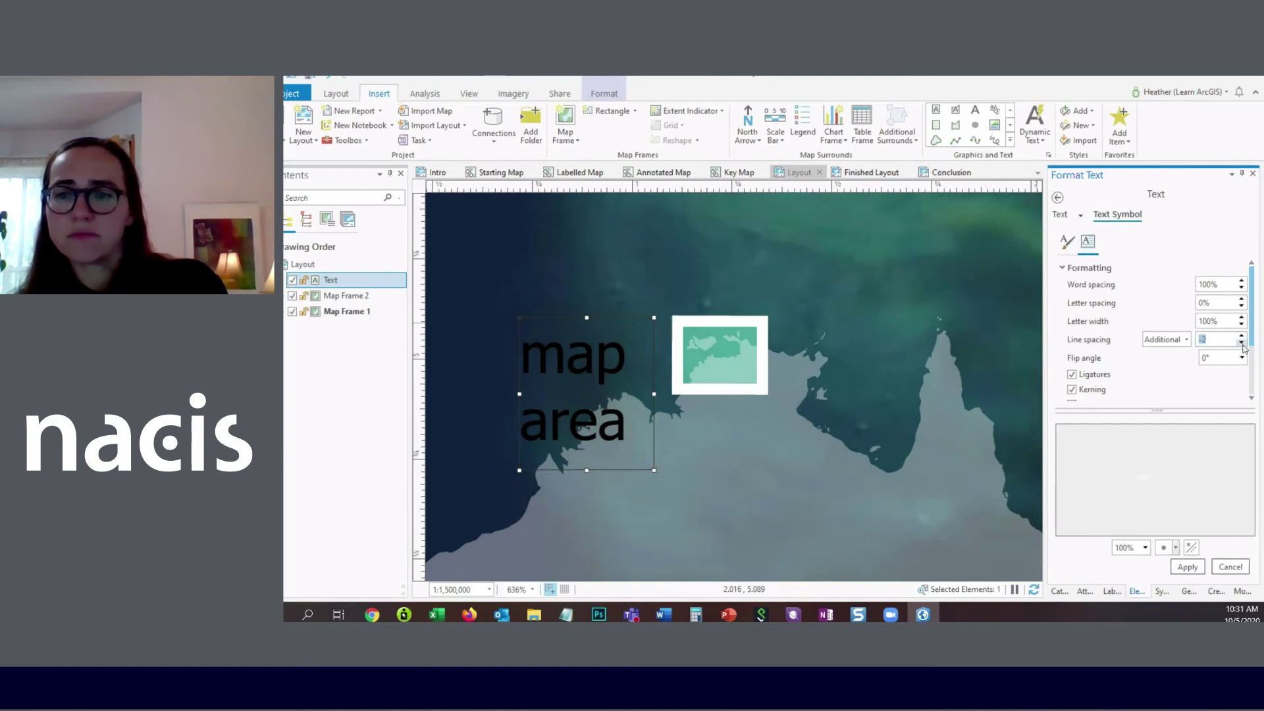
click(1196, 568)
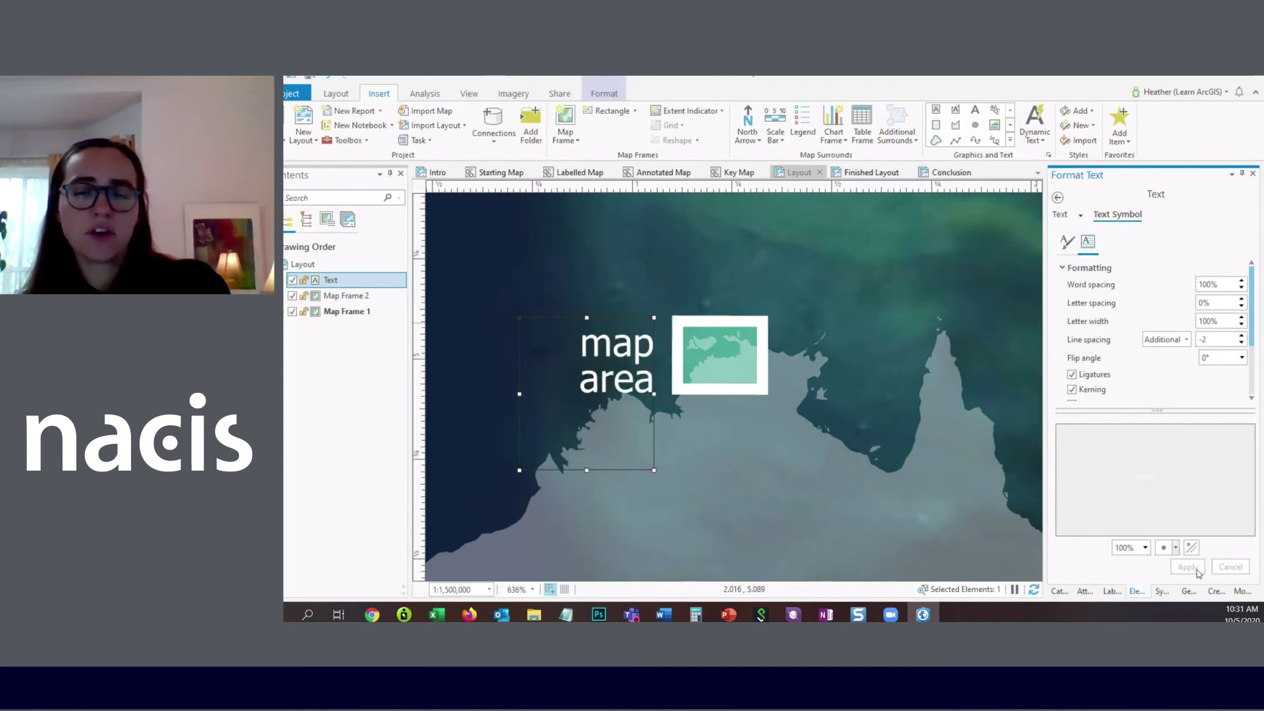
drag(608, 341, 614, 334)
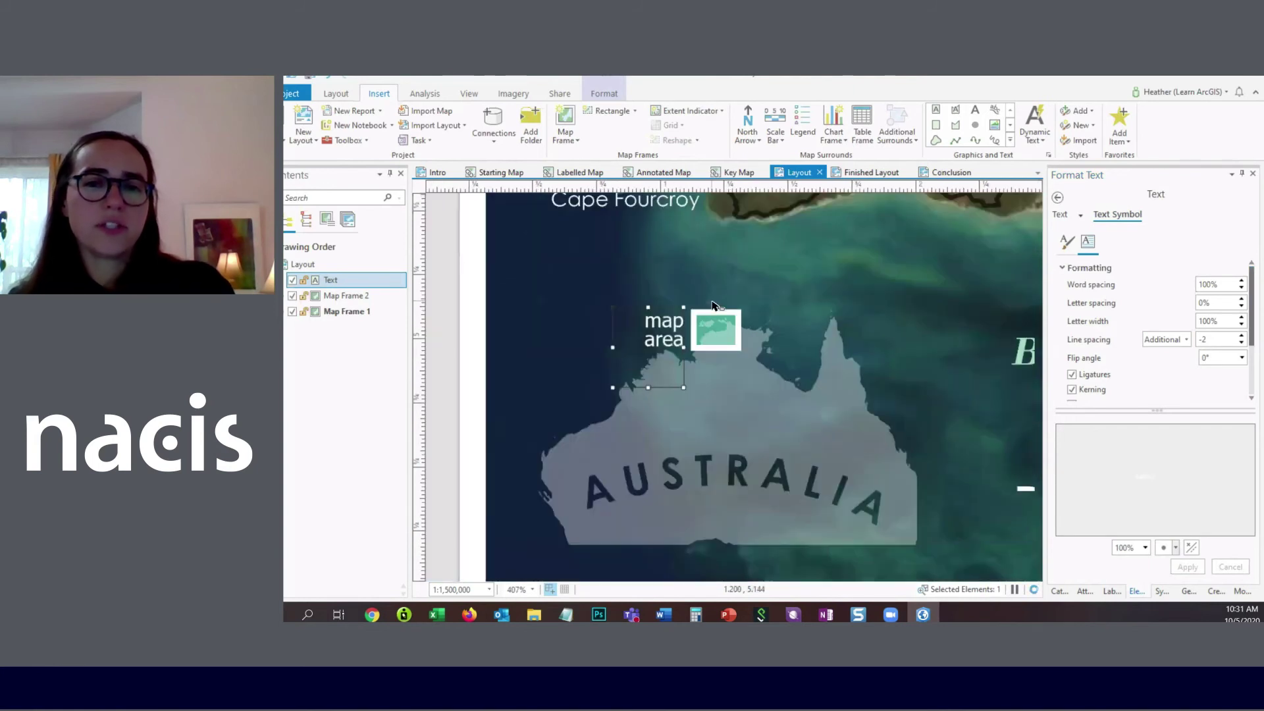
Step: Try moving the Australia key map frame and the main map frame on the layout, and undo both moves
scroll(773, 401, down, 2)
scroll(774, 401, down, 2)
drag(750, 400, 784, 387)
click(665, 256)
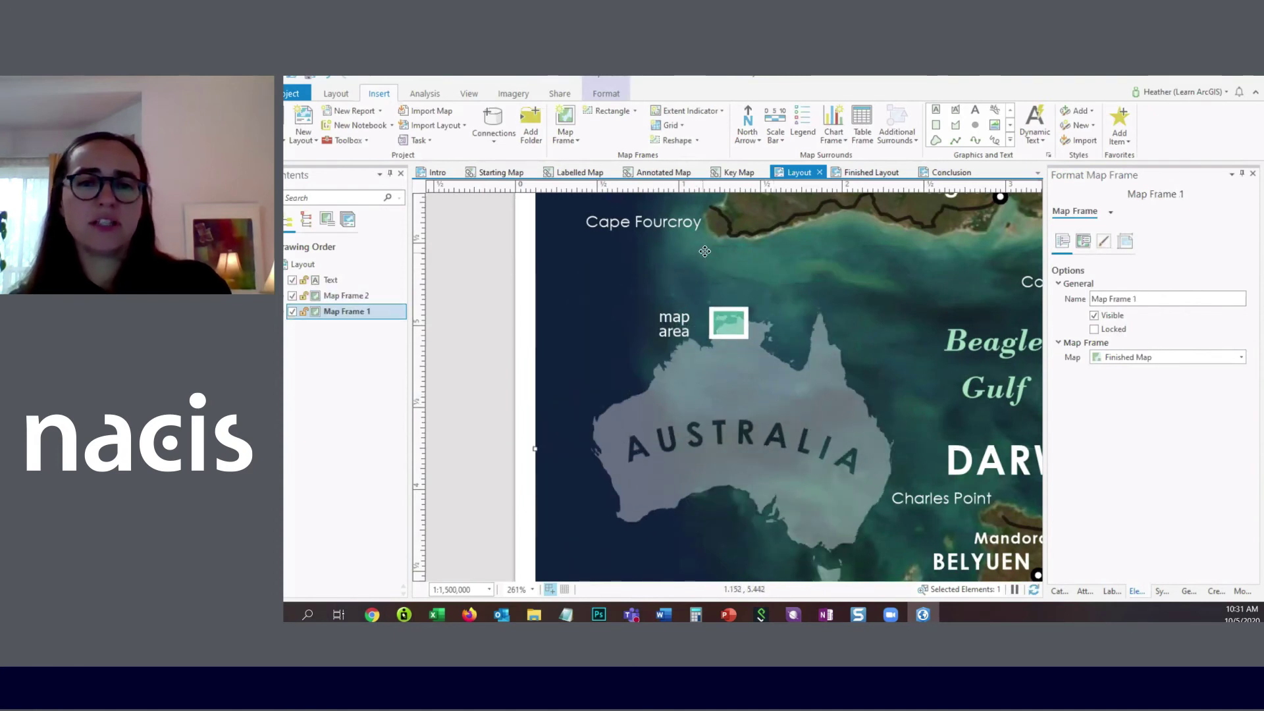
drag(660, 270, 678, 222)
click(331, 80)
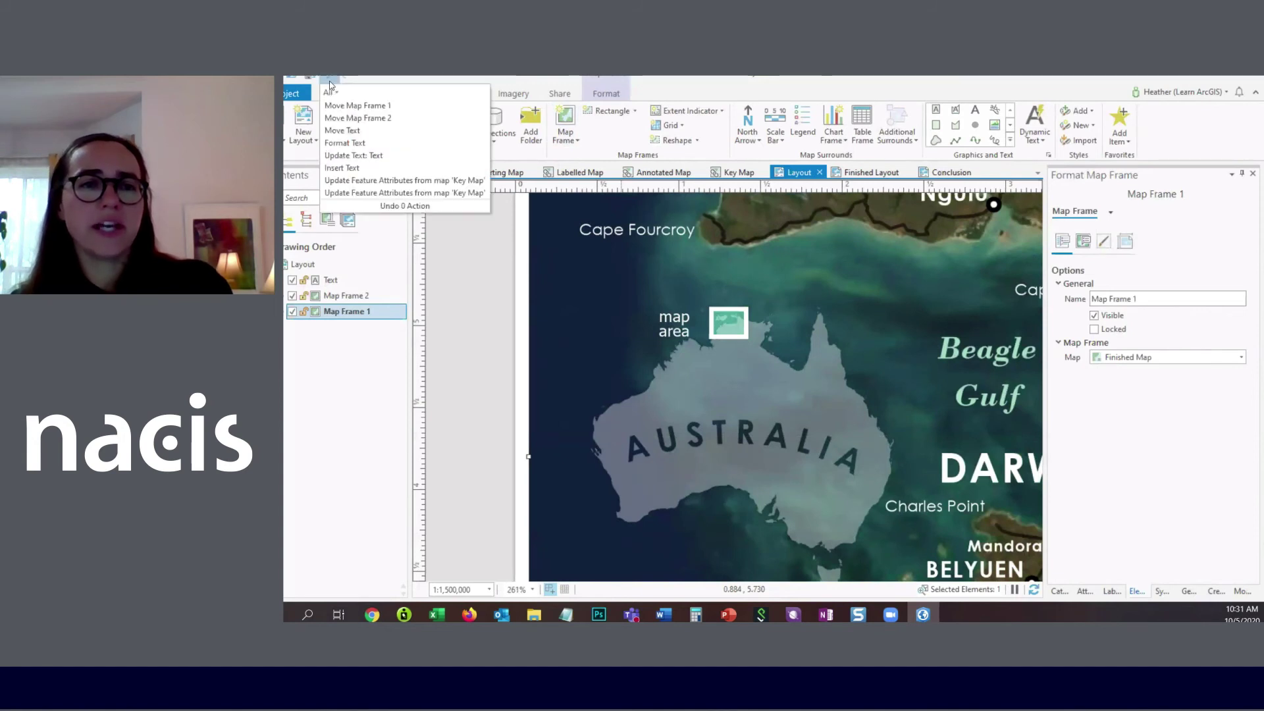
click(357, 117)
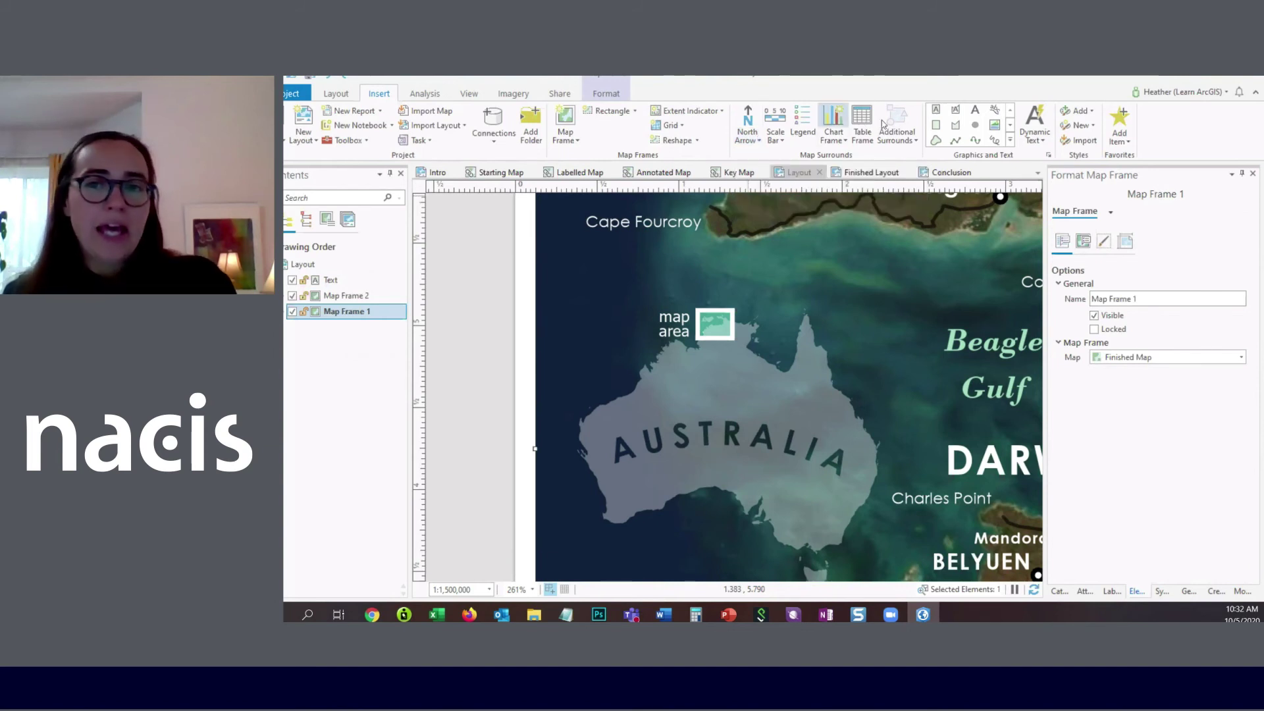
Step: Review the Finished Layout and examine the tutorial and software links on the Conclusion layout
click(872, 172)
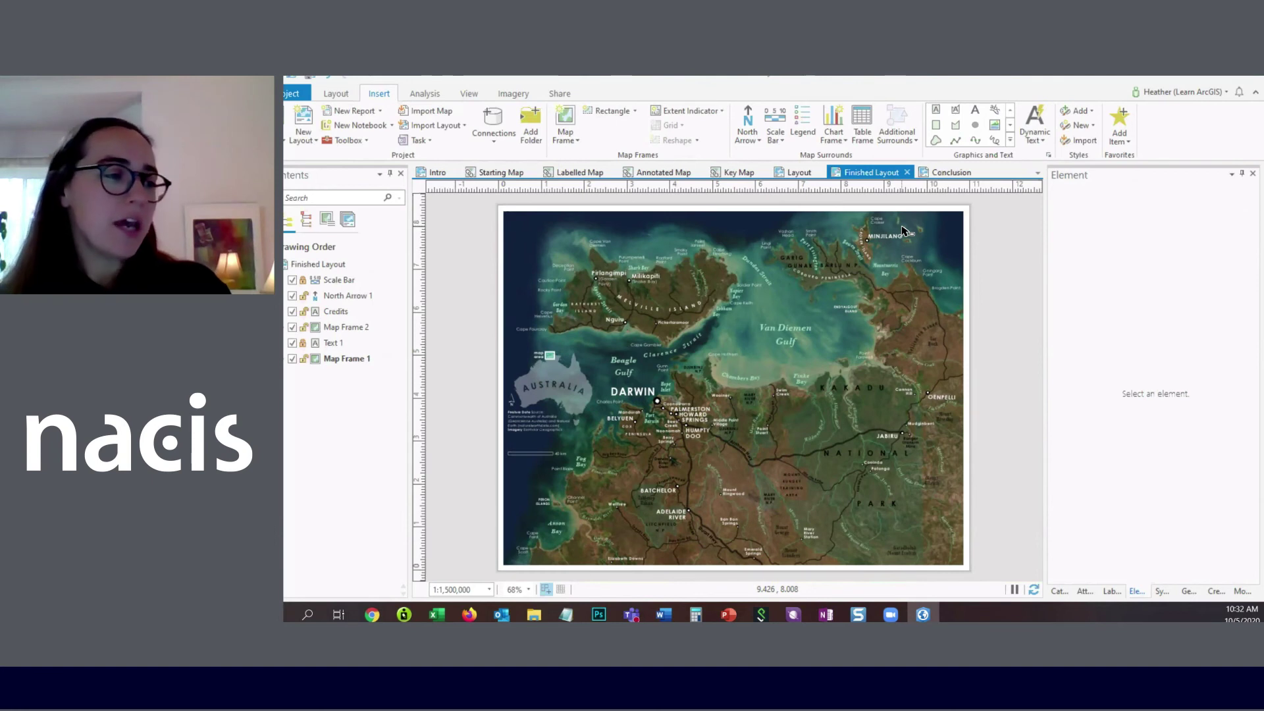
click(950, 175)
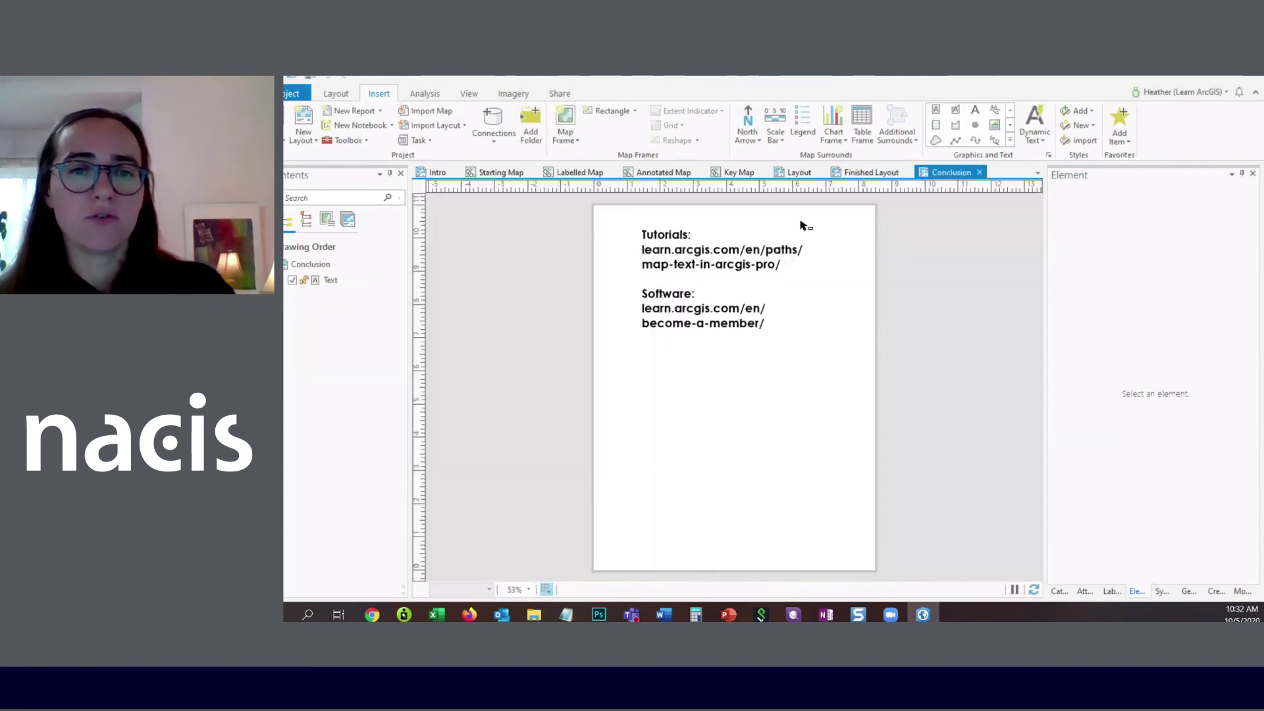
scroll(742, 217, up, 3)
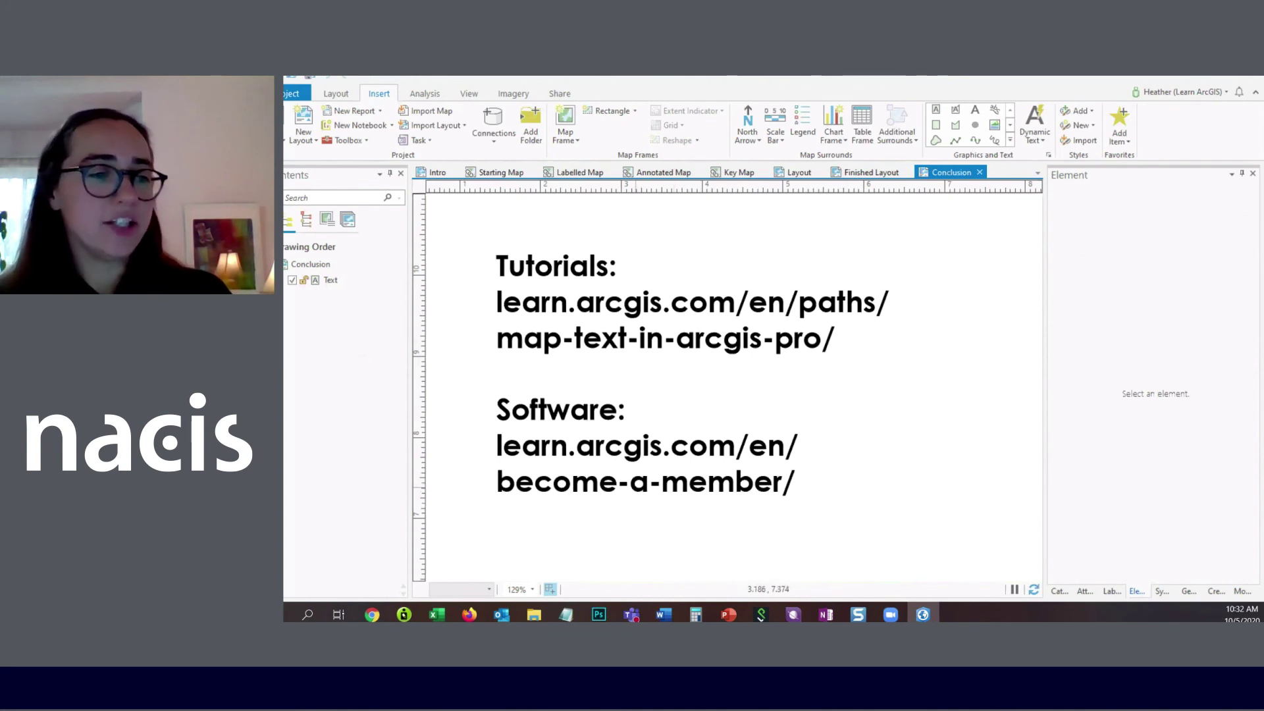
key(alt+Tab)
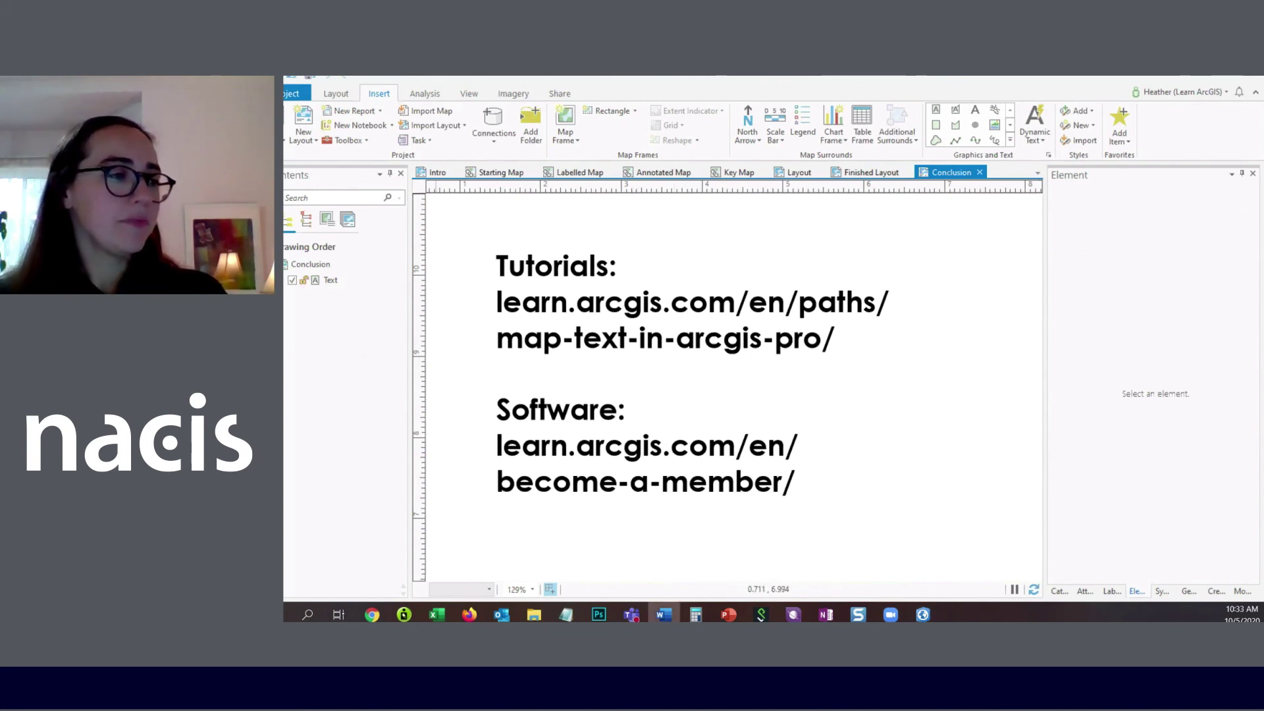